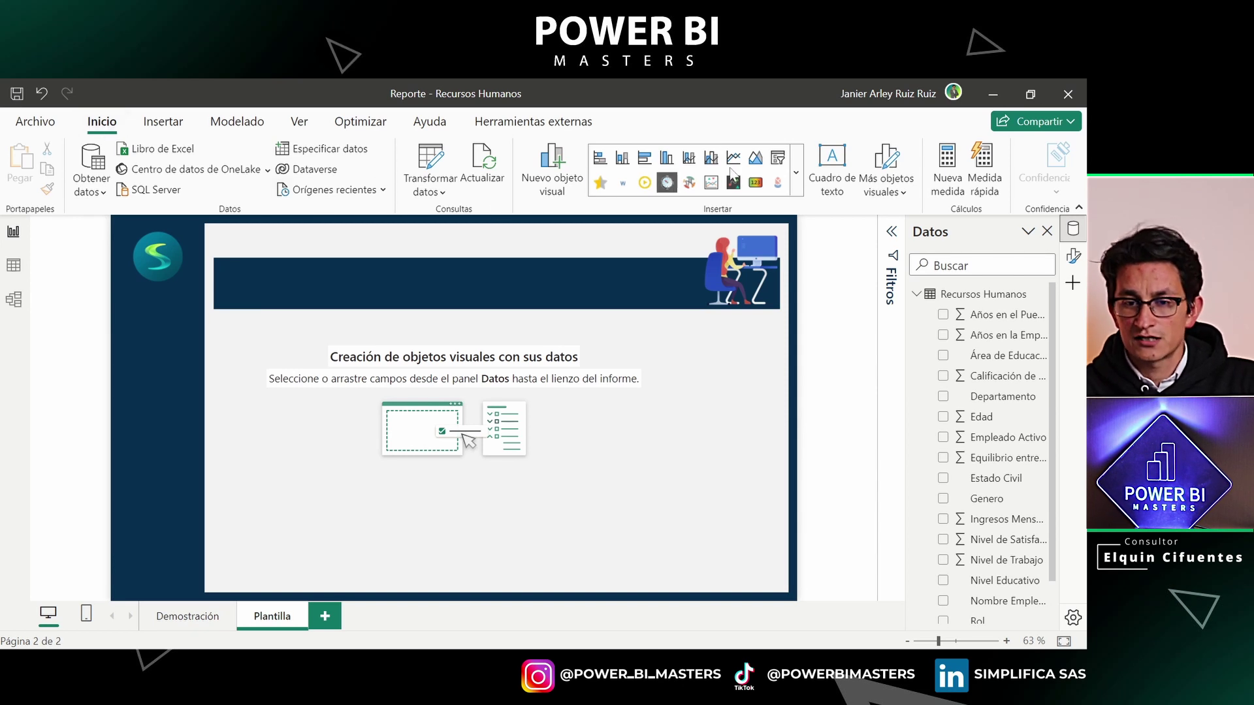
Expand the Inicio ribbon's visuals gallery to list every visual type for the blank Plantilla page
click(796, 172)
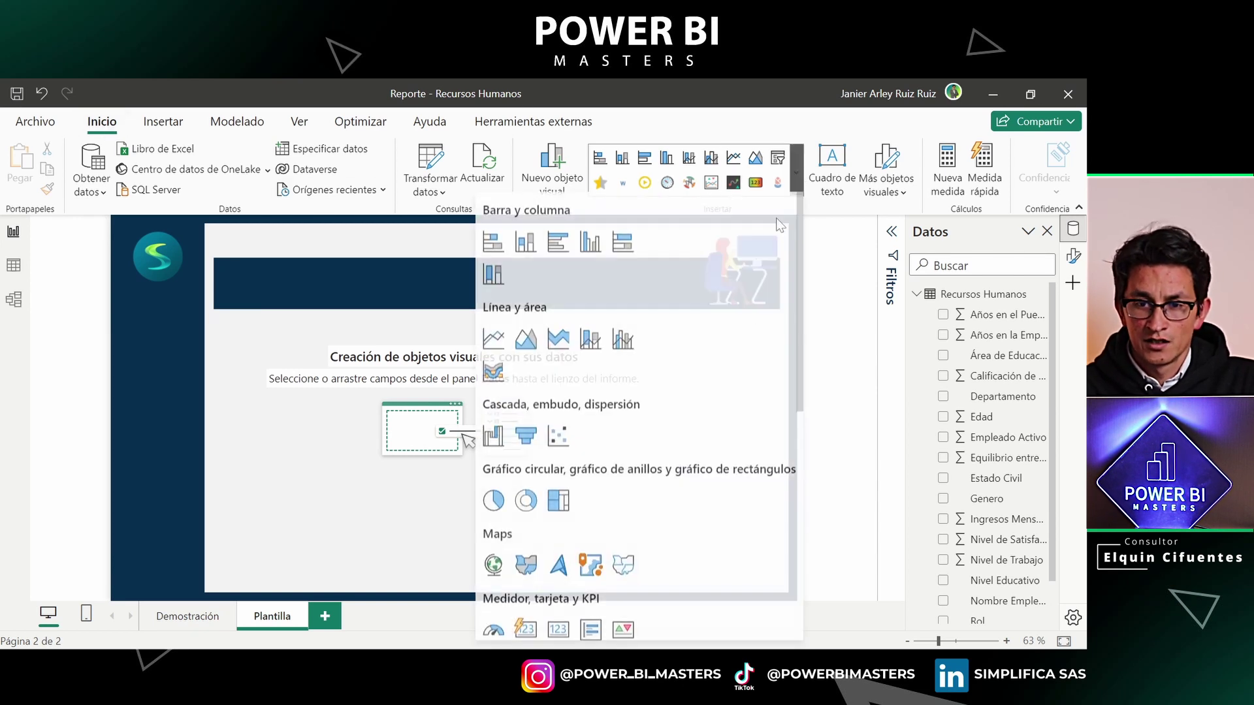
Insert a new Segmentación de datos slicer and place it below the banner
scroll(581, 465, down, 5)
scroll(582, 465, down, 1)
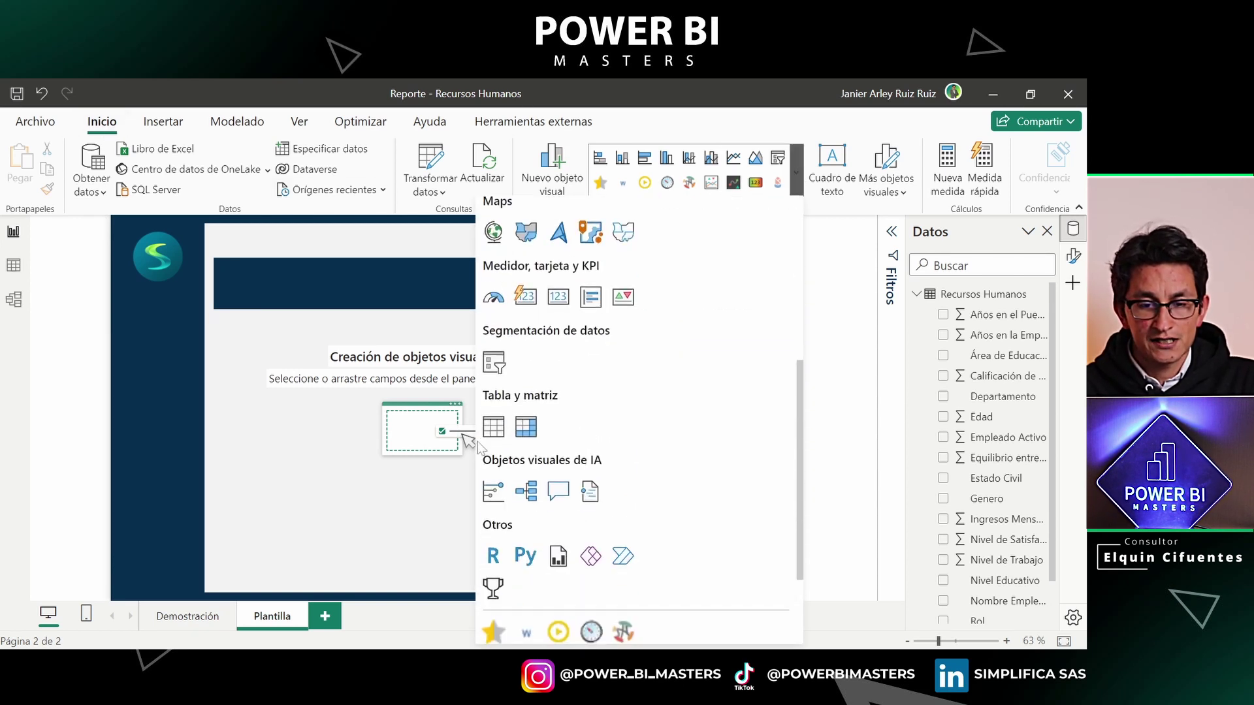
click(494, 366)
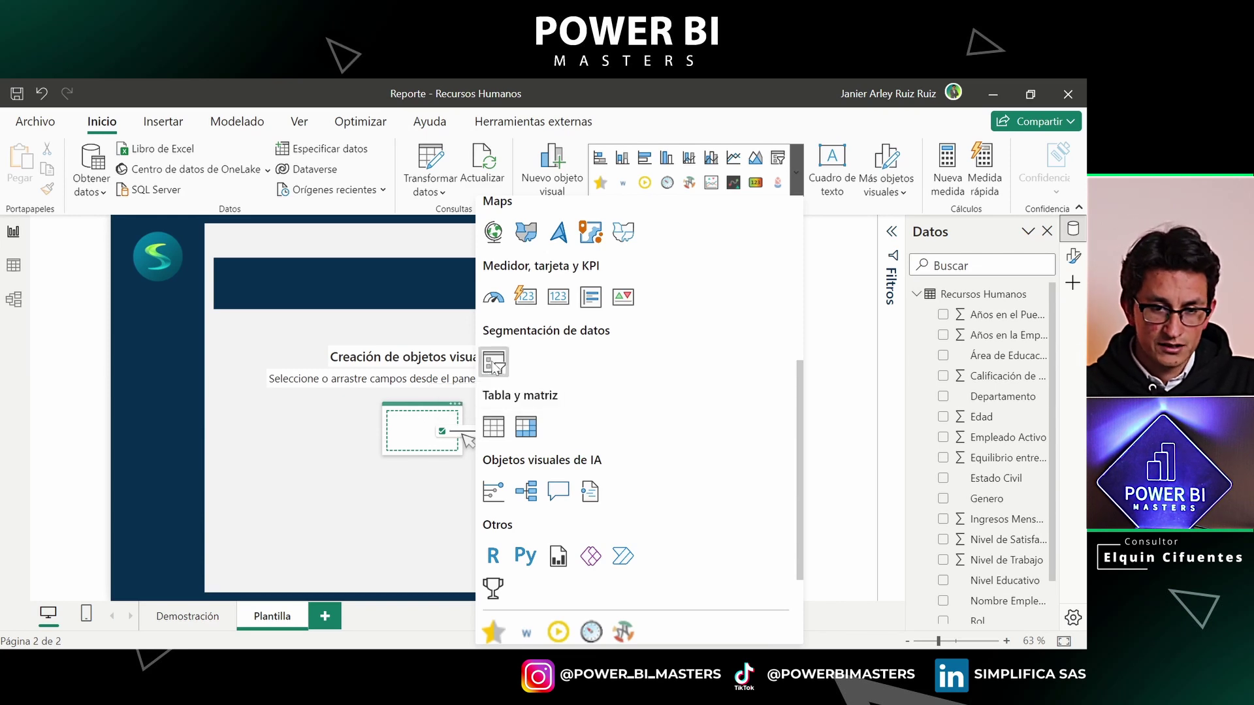
drag(223, 296, 320, 394)
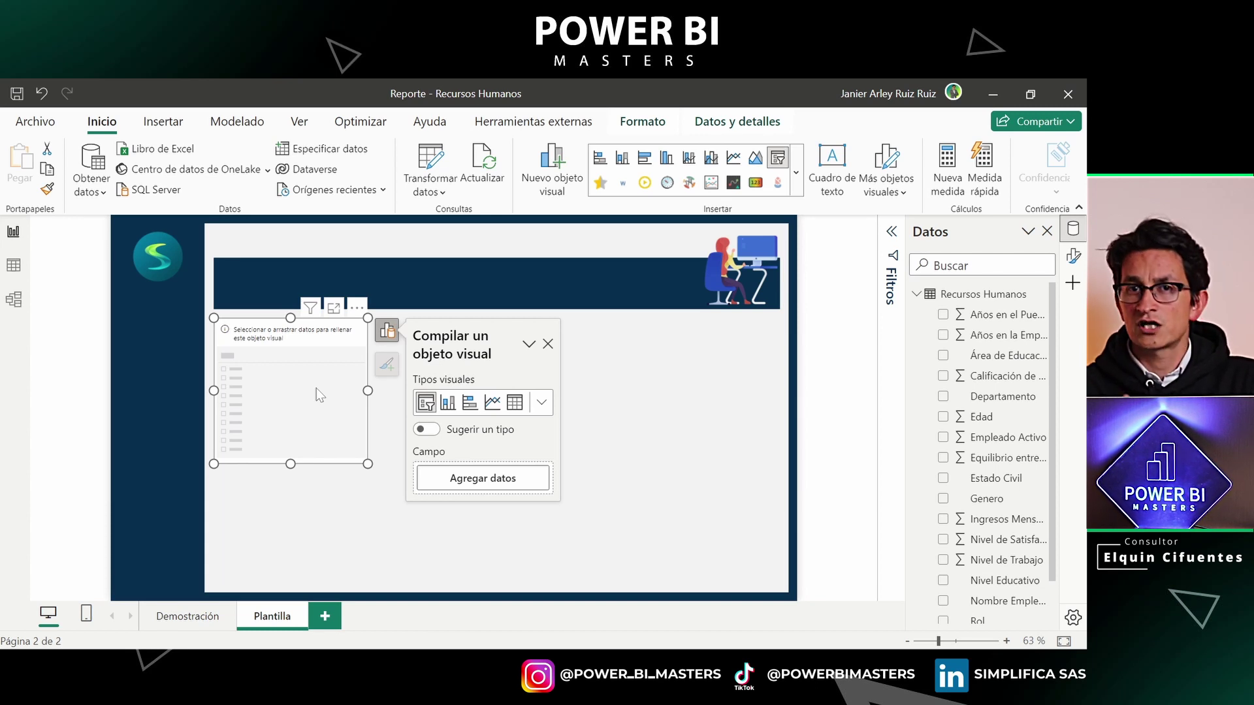
Bind the slicer to Recursos Humanos > Rol and lengthen it to show all nine roles
click(480, 489)
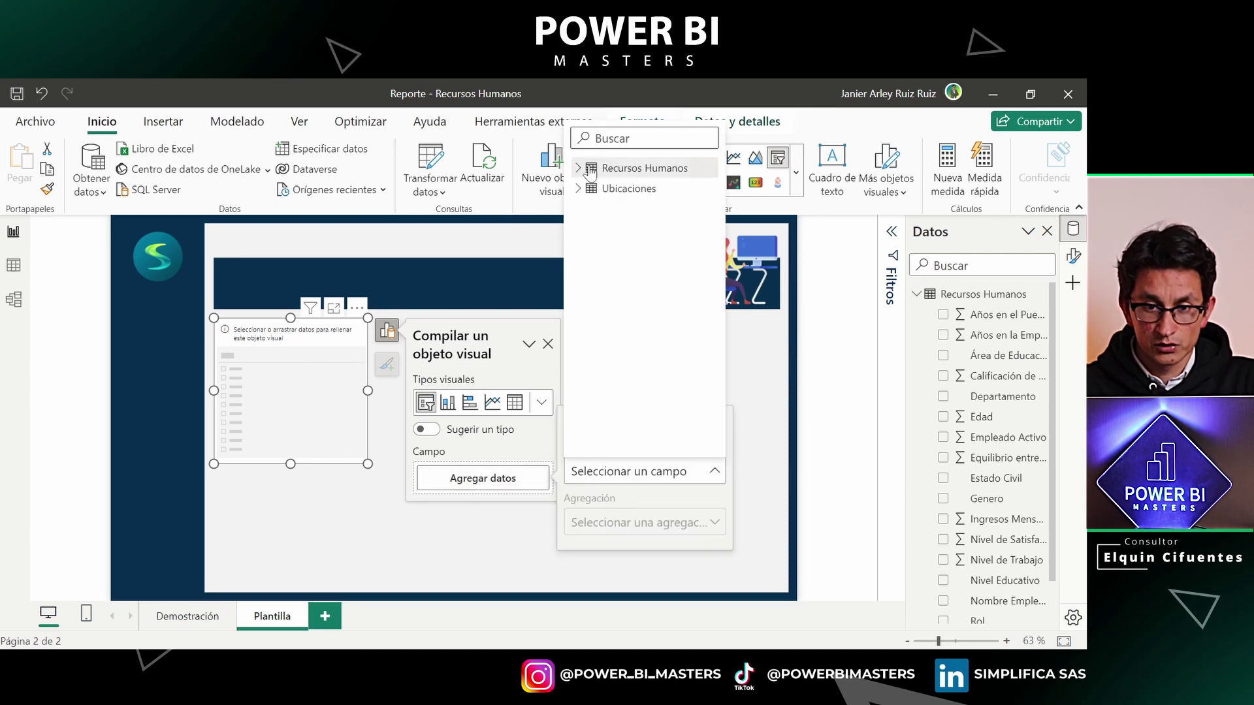
click(577, 168)
scroll(601, 300, down, 3)
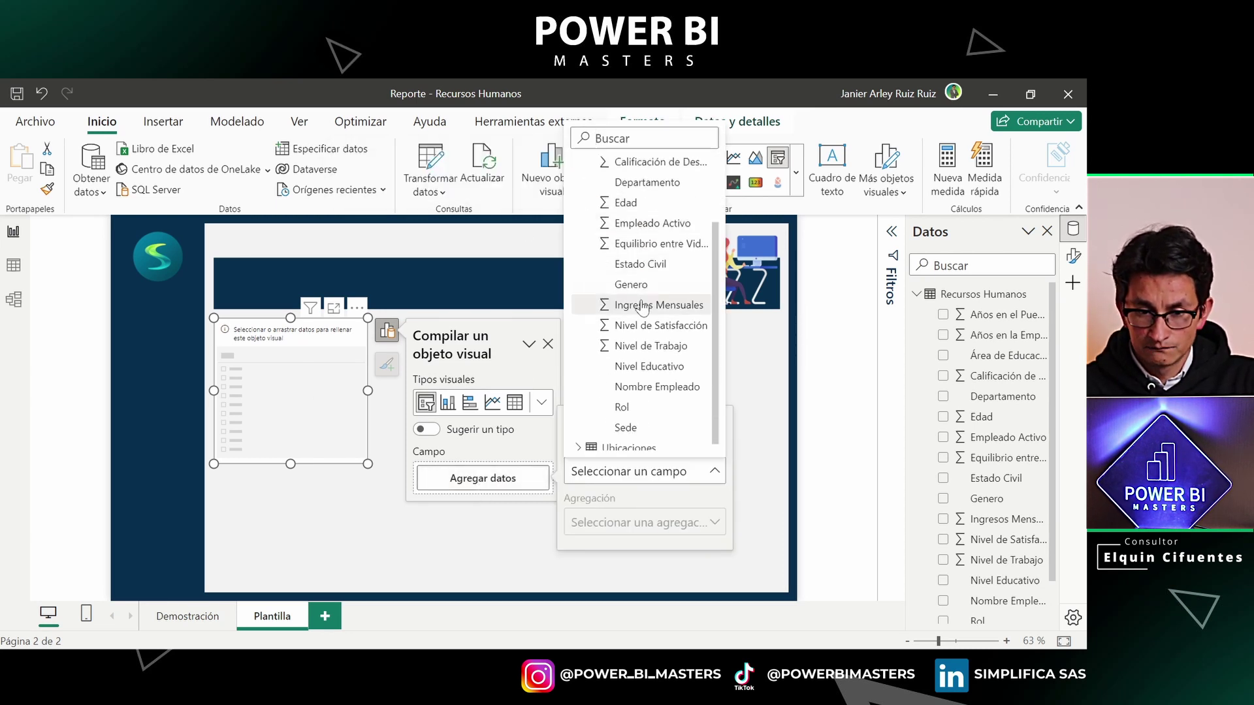
click(632, 399)
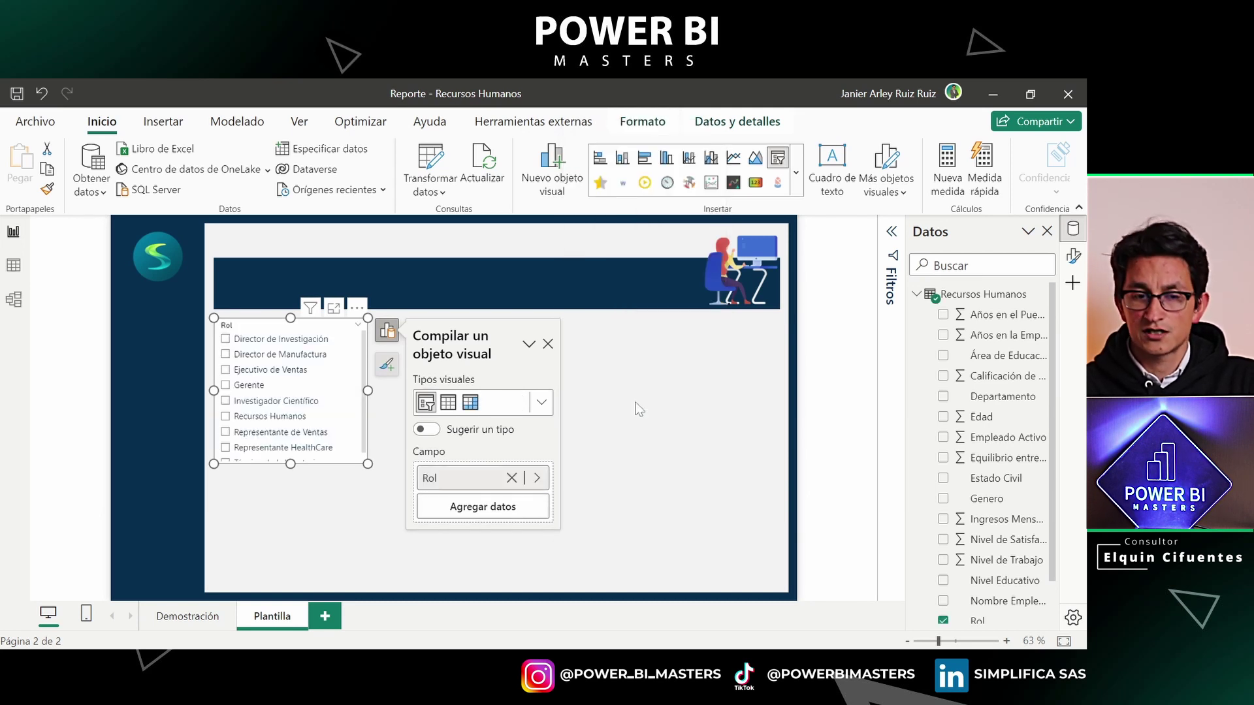
drag(291, 463, 291, 489)
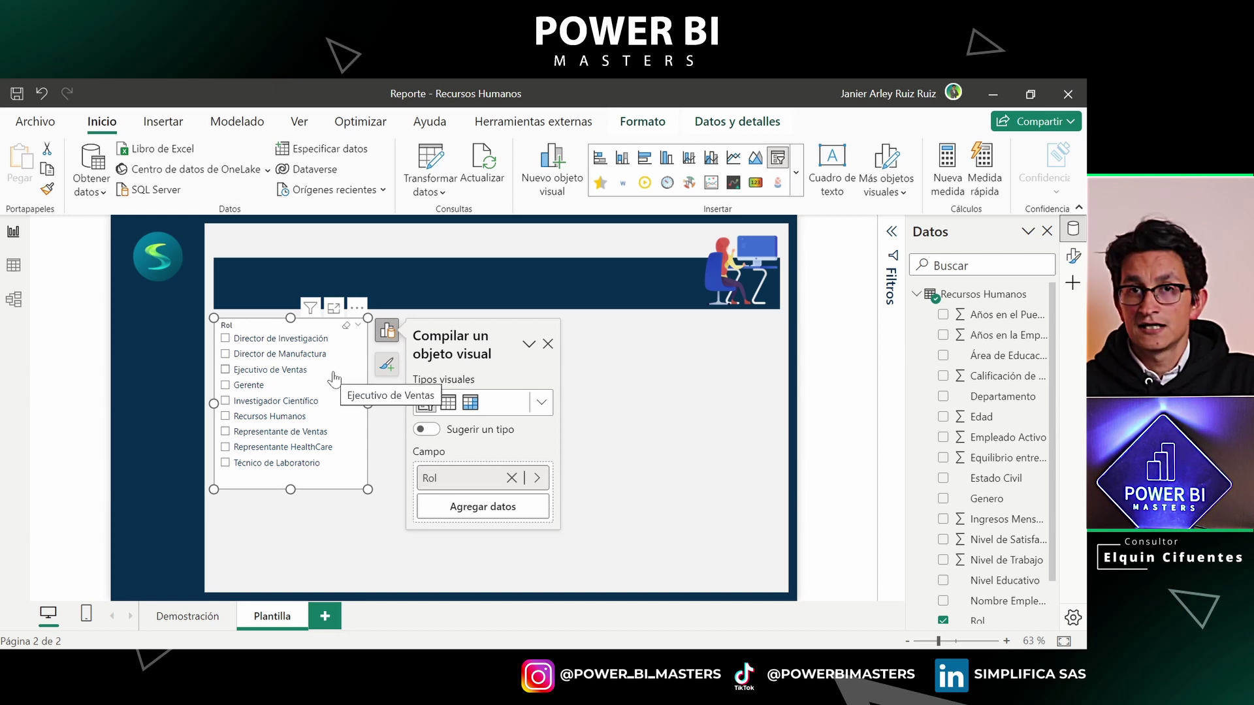
click(727, 253)
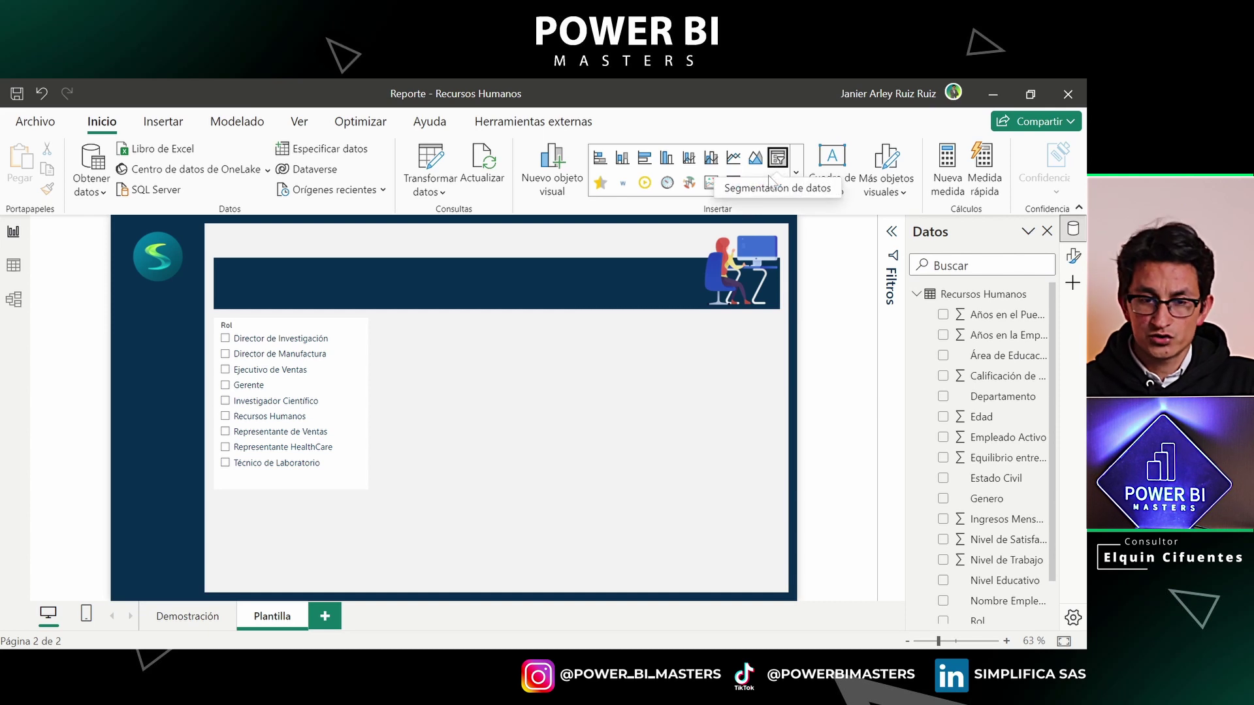
Add an Ingresos Mensuales slicer right of Rol and widen it to show 1.009,00–19.999,00
click(771, 180)
drag(307, 300, 437, 362)
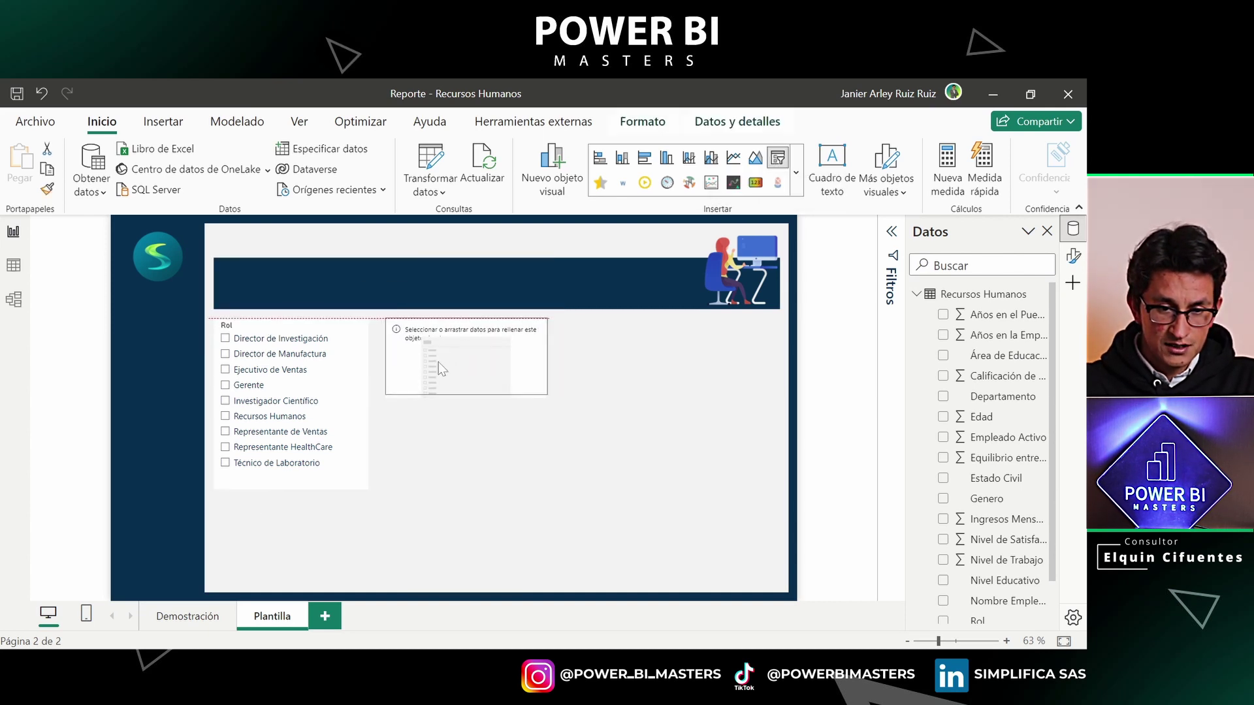
click(614, 480)
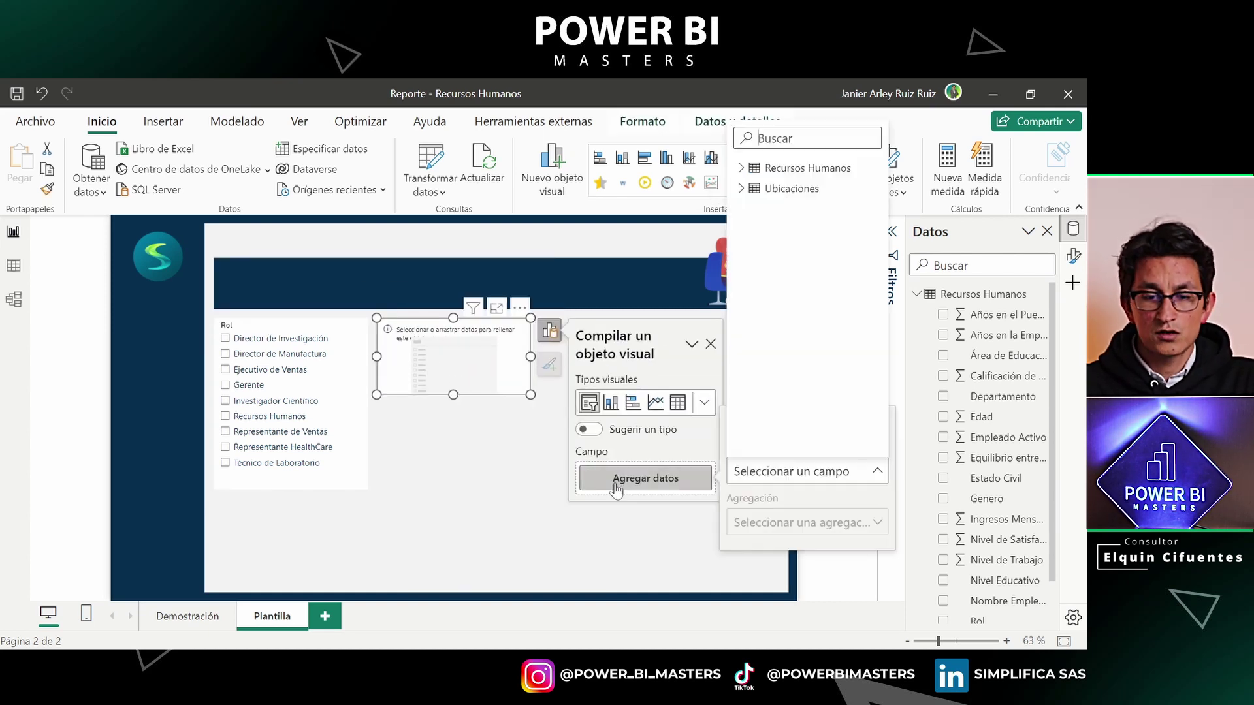
click(741, 168)
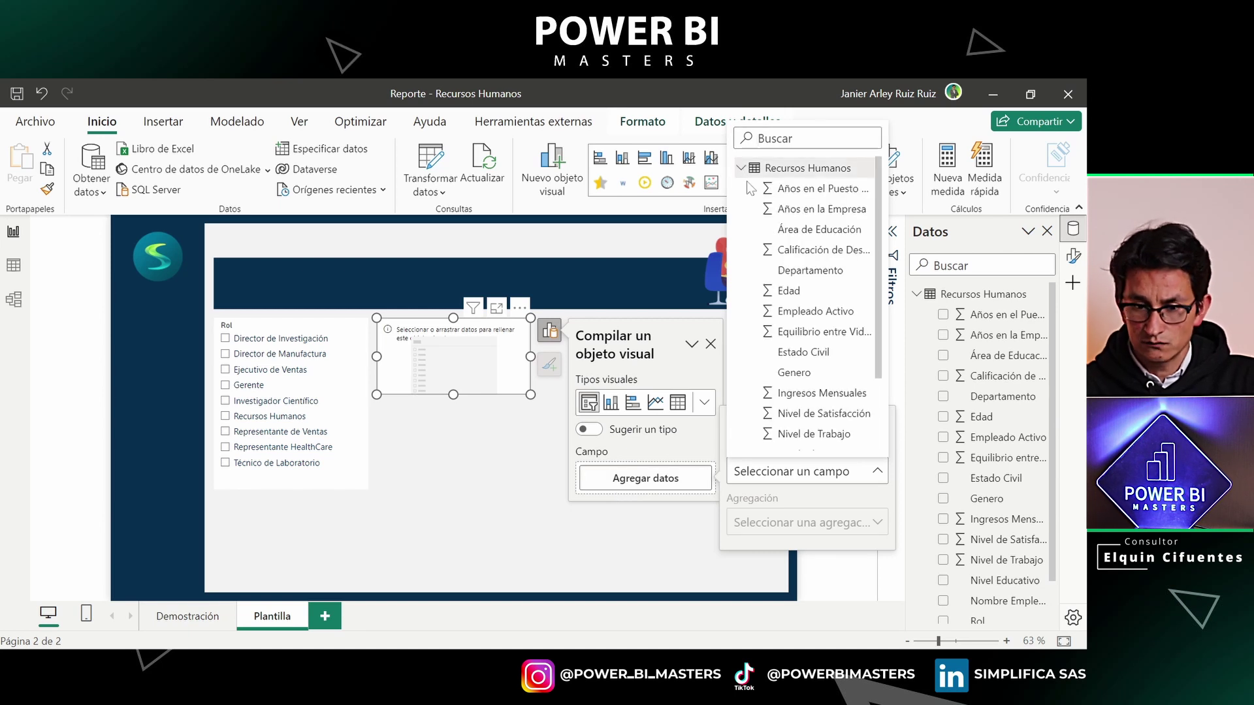
scroll(809, 356, down, 2)
click(810, 350)
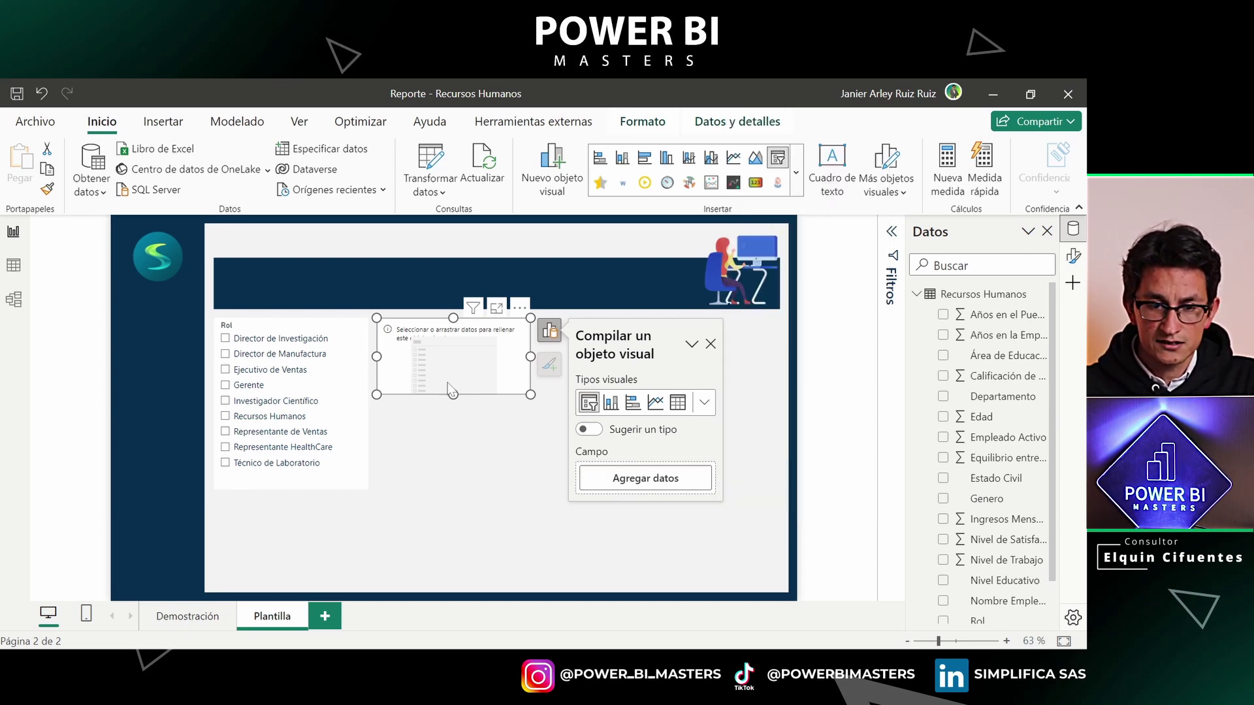
drag(529, 356, 555, 355)
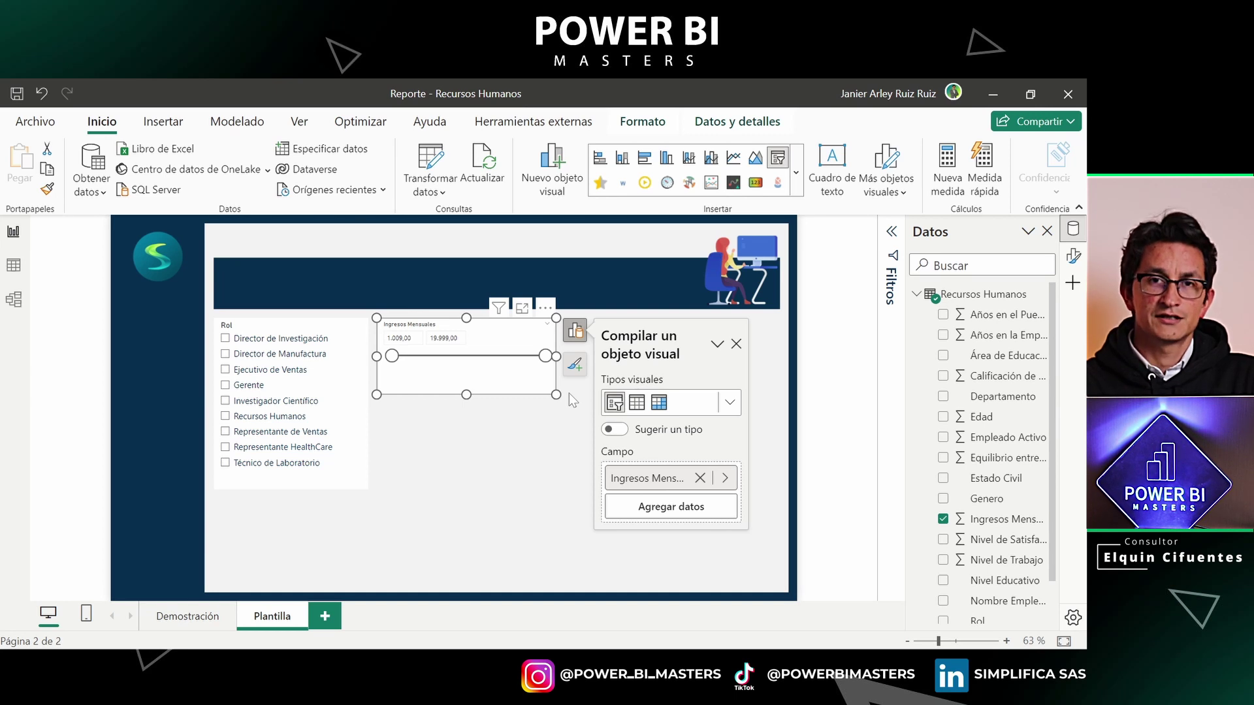
mouse_move(290, 392)
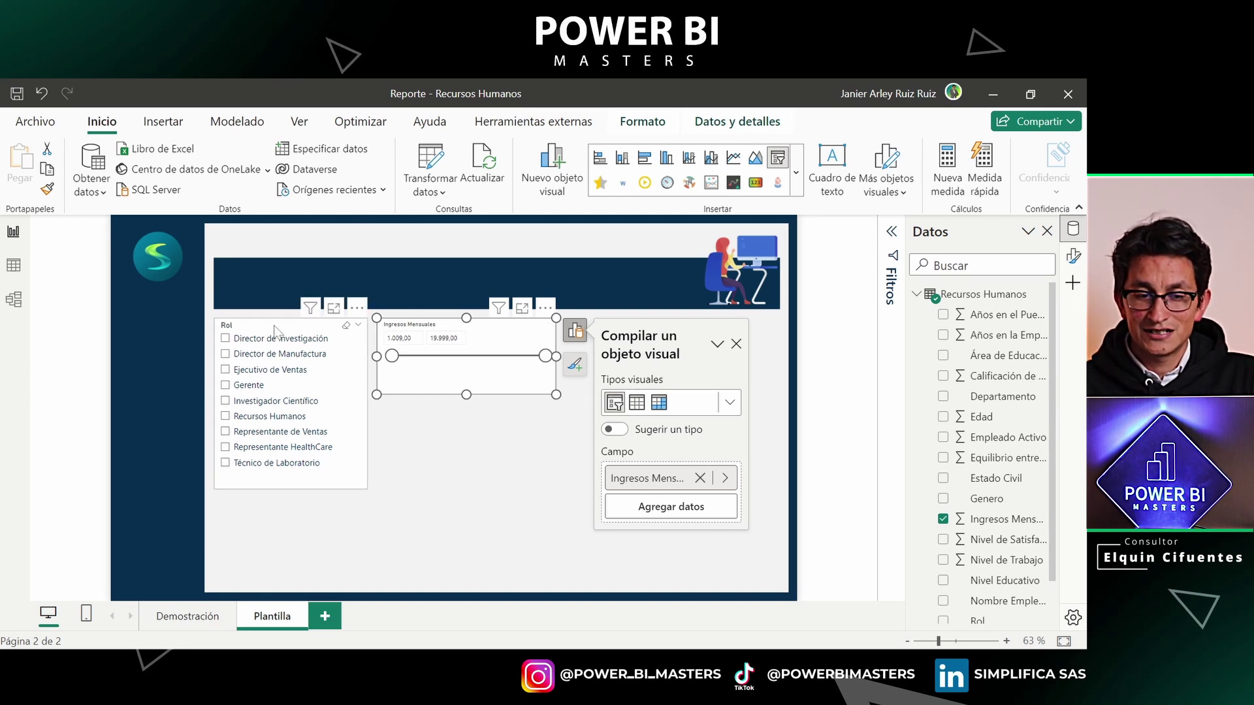
Review the Ingresos Mensuales slicer's Estilo options under Configuración de la segmentación, leaving them unchanged
click(516, 382)
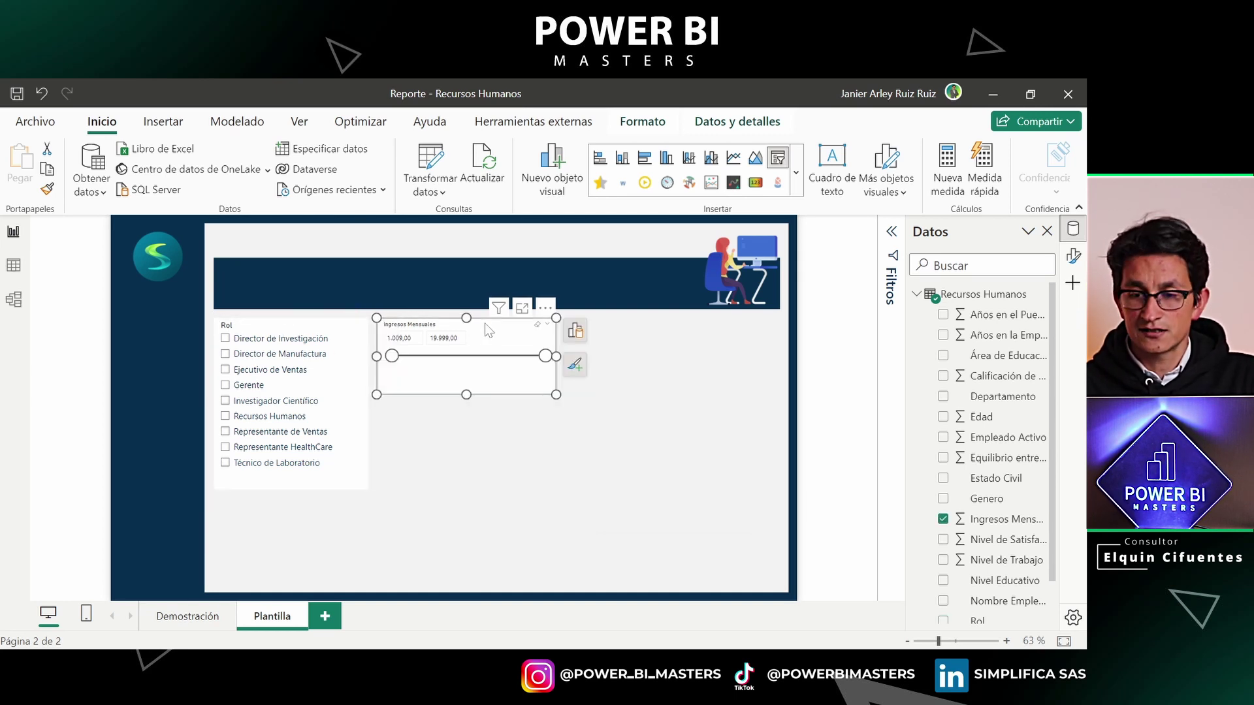
click(1073, 256)
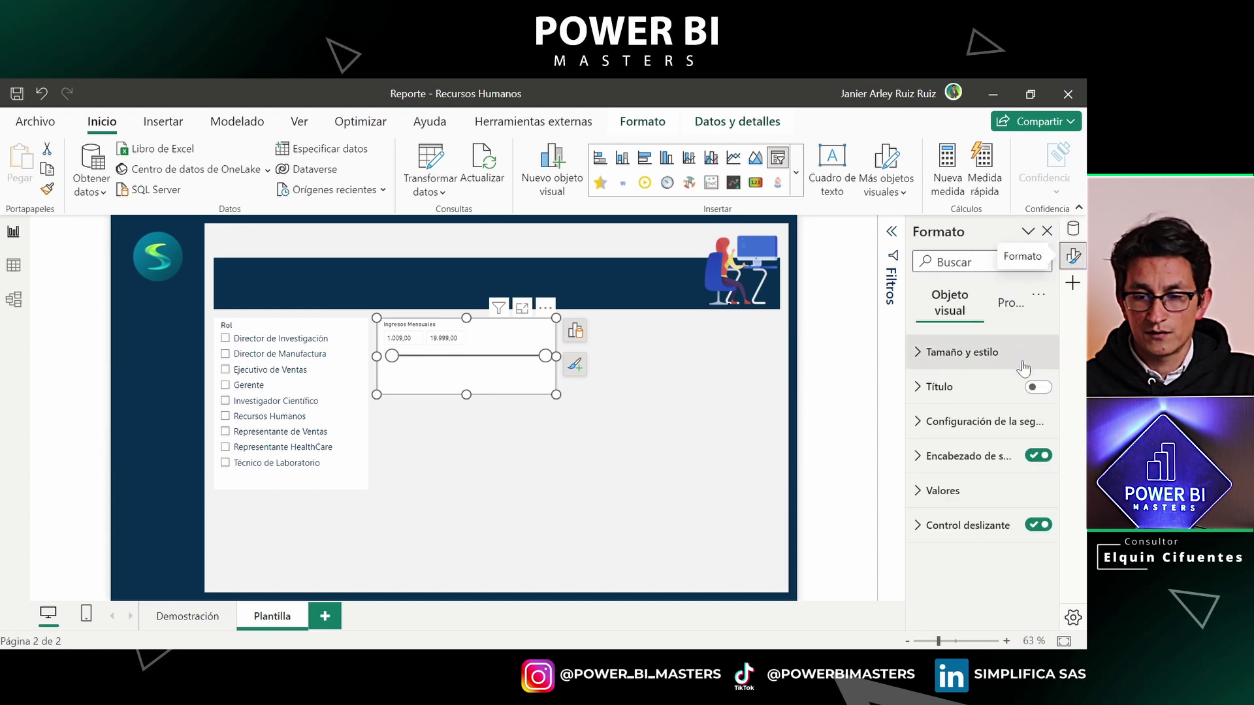
click(917, 423)
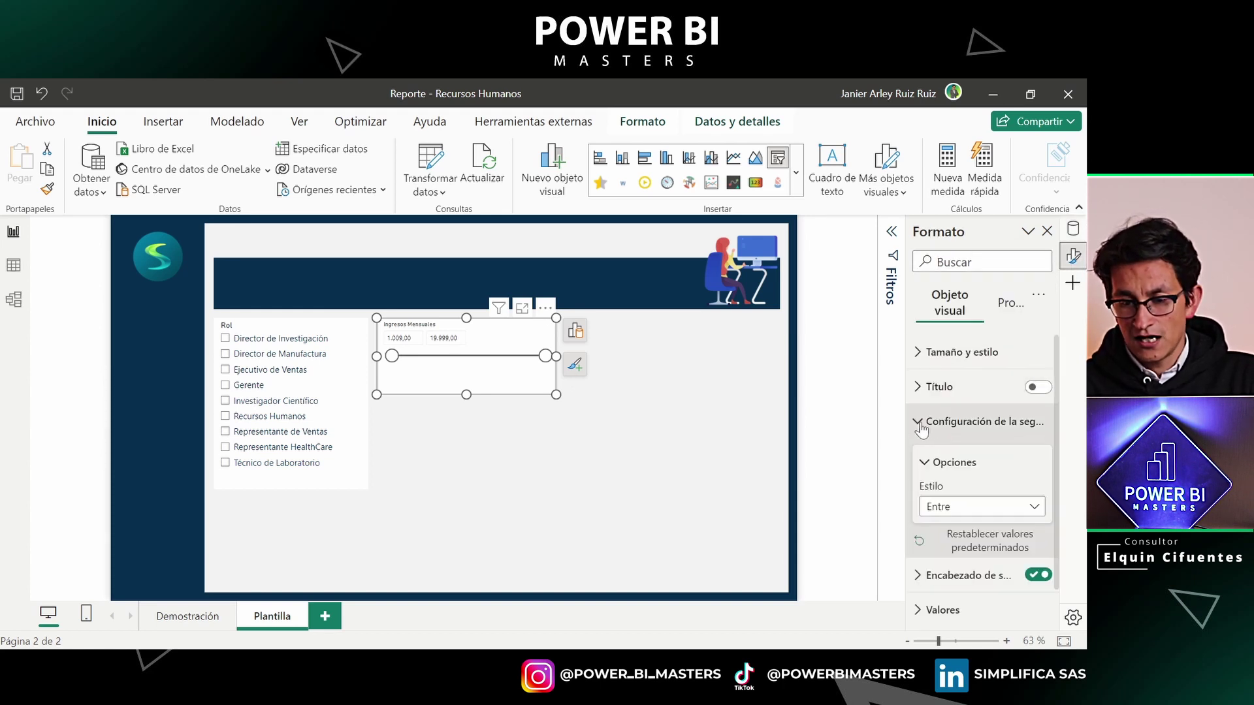
scroll(956, 520, down, 1)
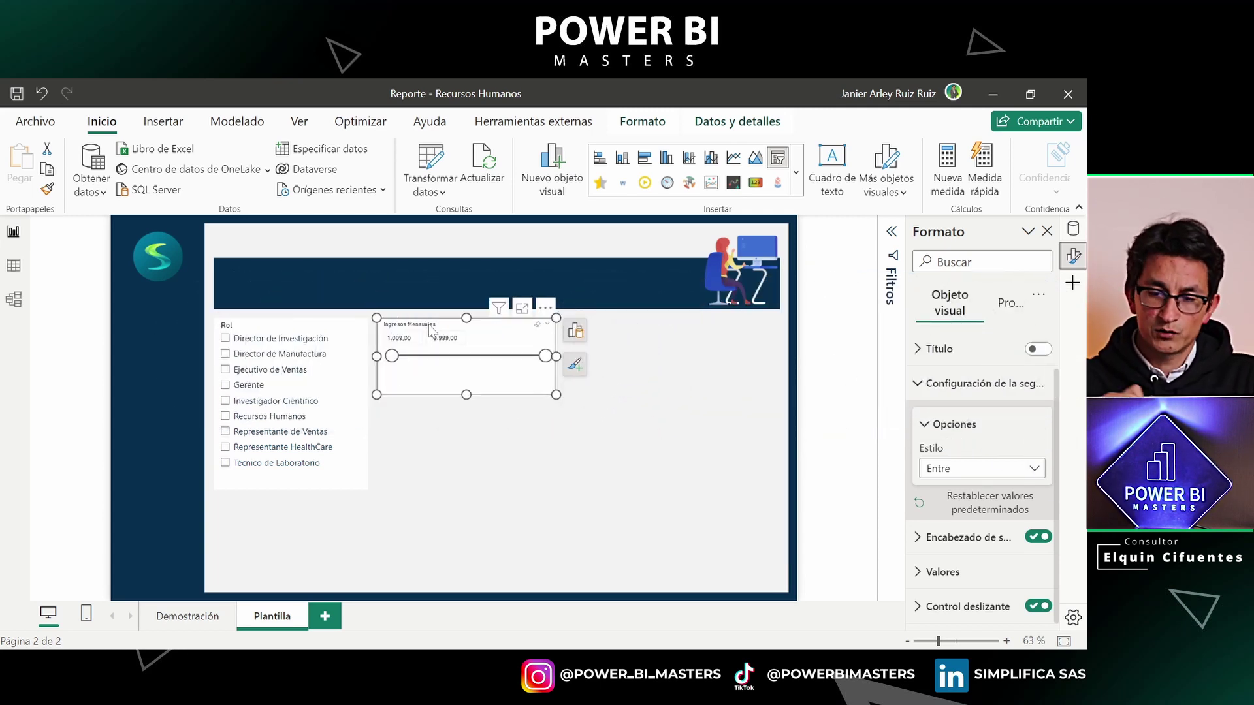
click(955, 466)
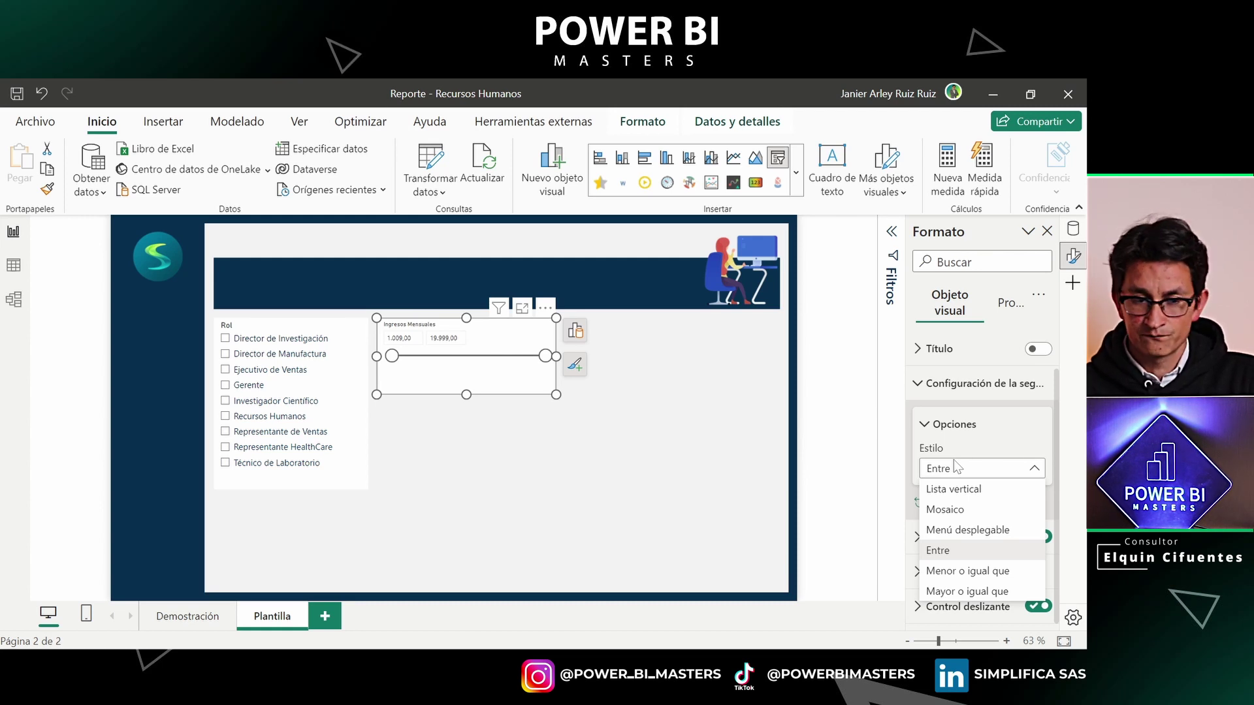
click(233, 331)
Compare the Rol slicer's Estilo choices unchanged, then delete the Ingresos Mensuales slicer
click(236, 331)
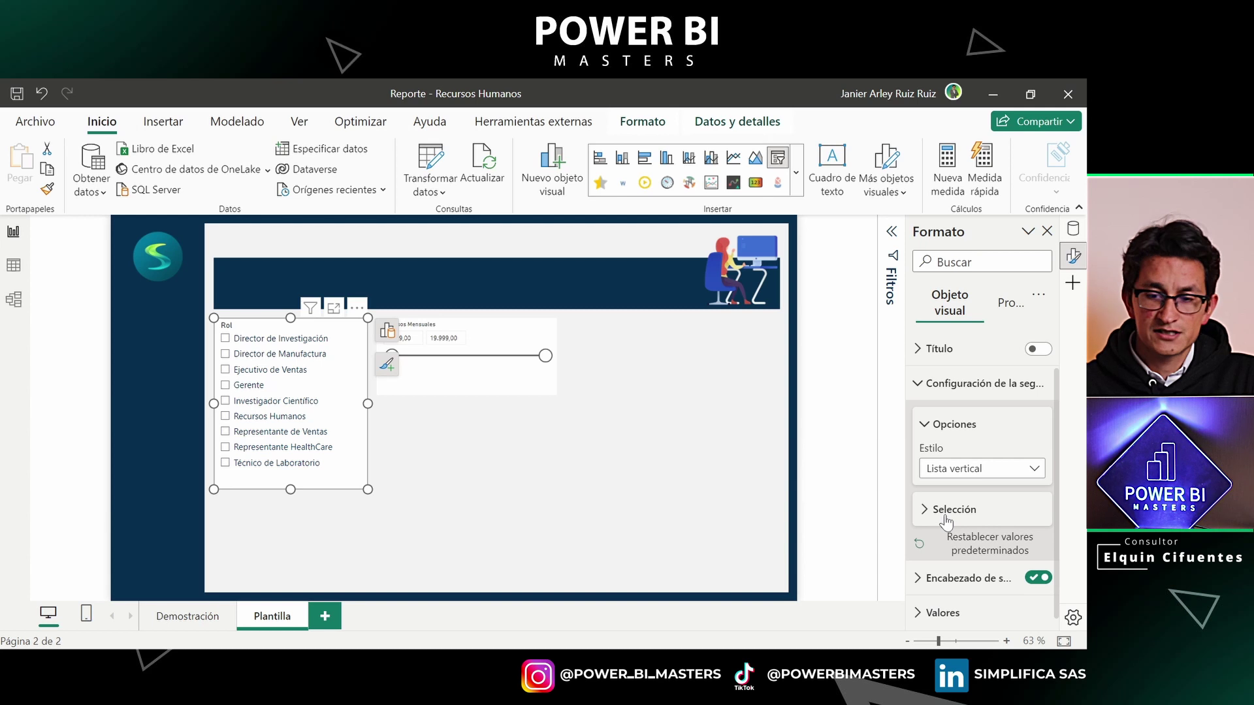
click(970, 469)
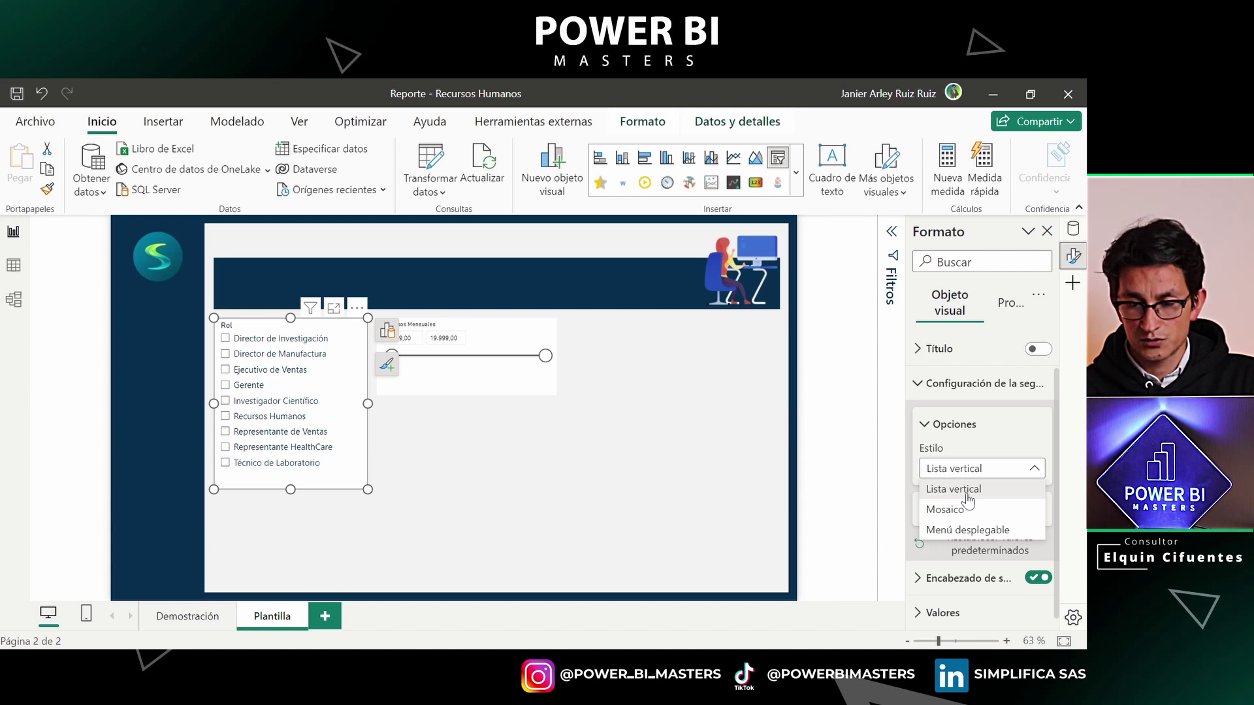
click(895, 546)
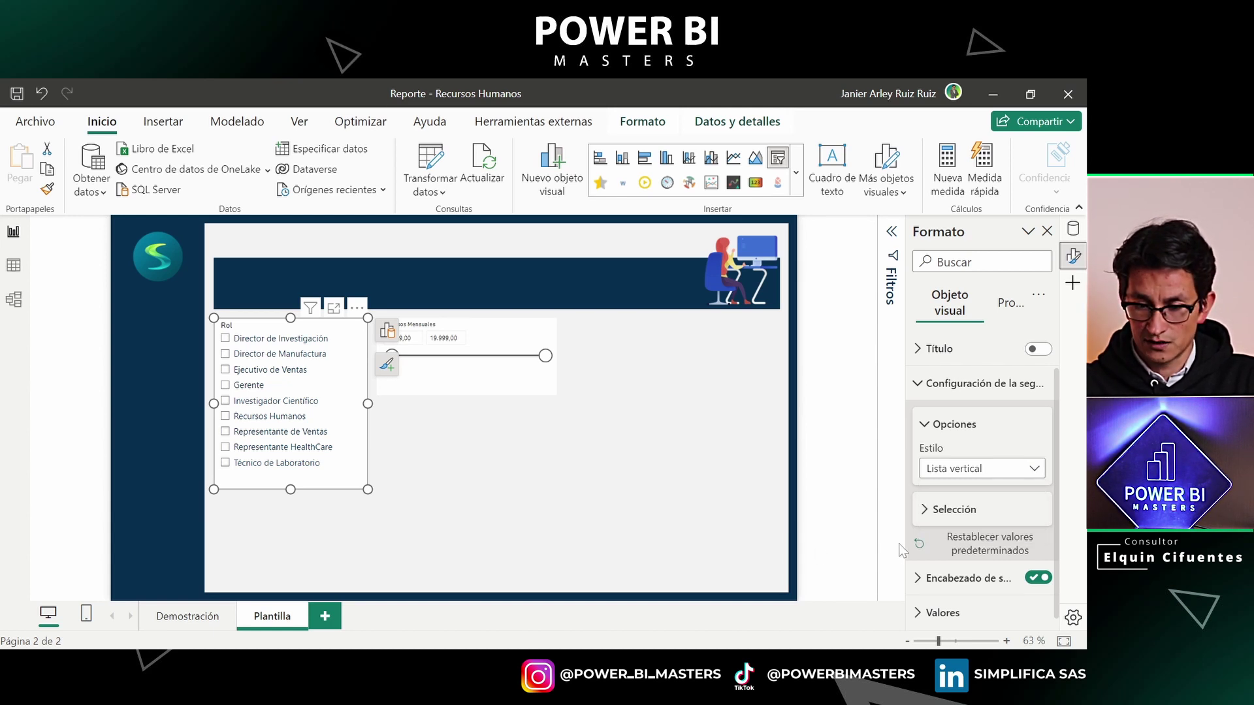
click(976, 468)
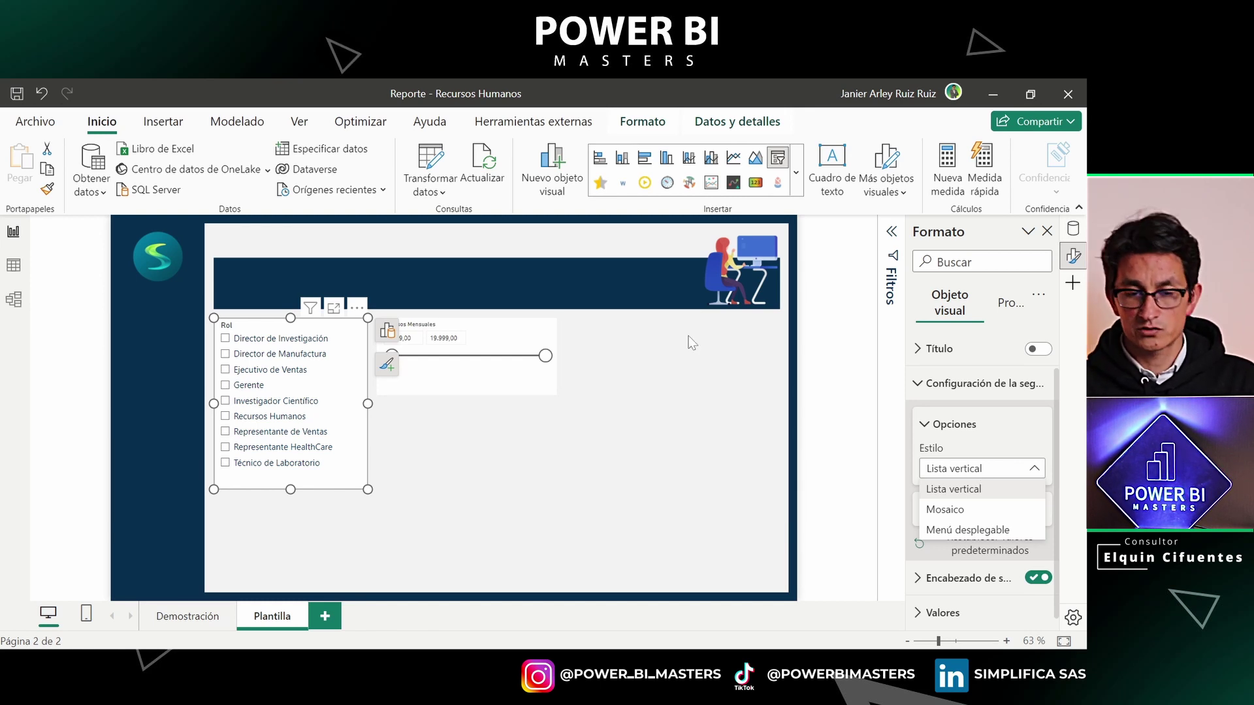
click(469, 332)
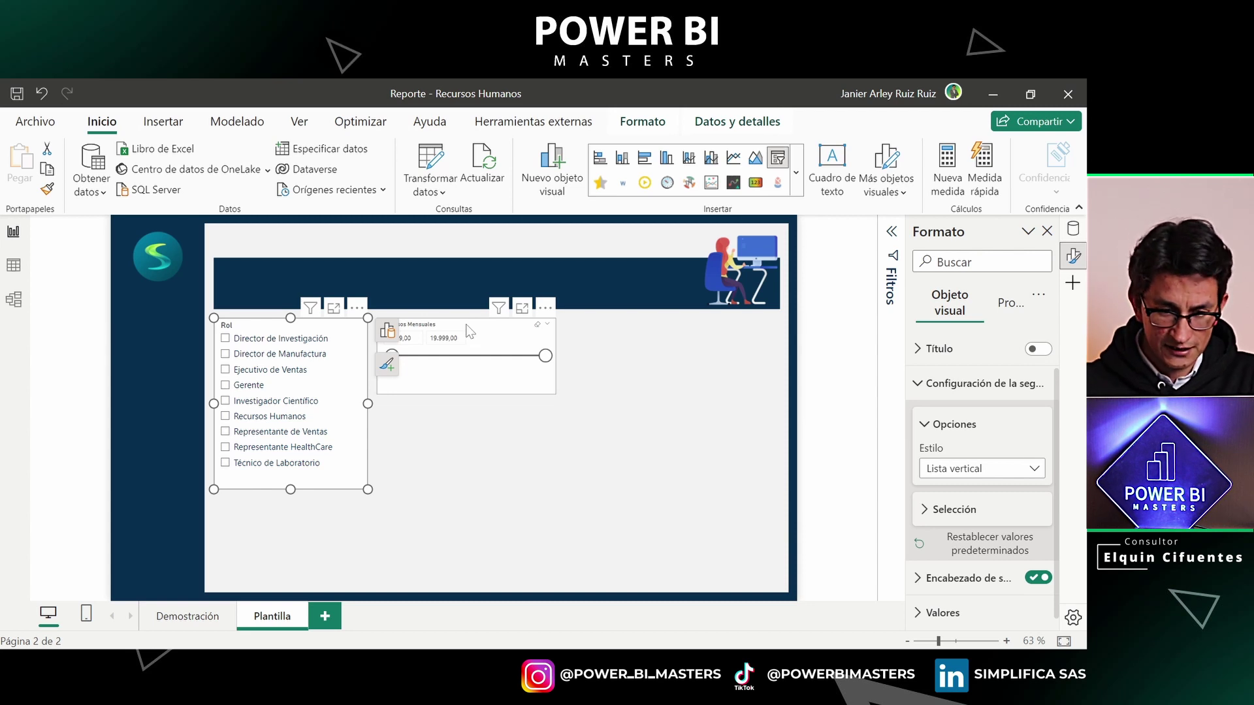
click(471, 331)
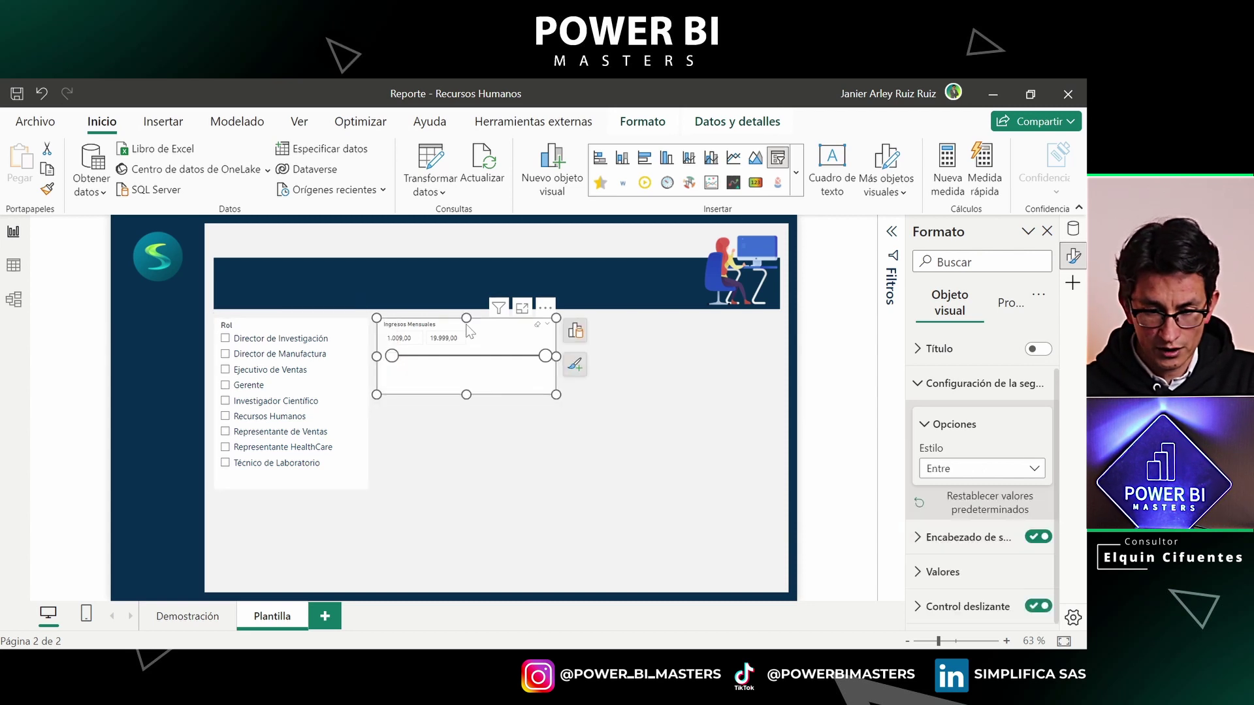
key(Delete)
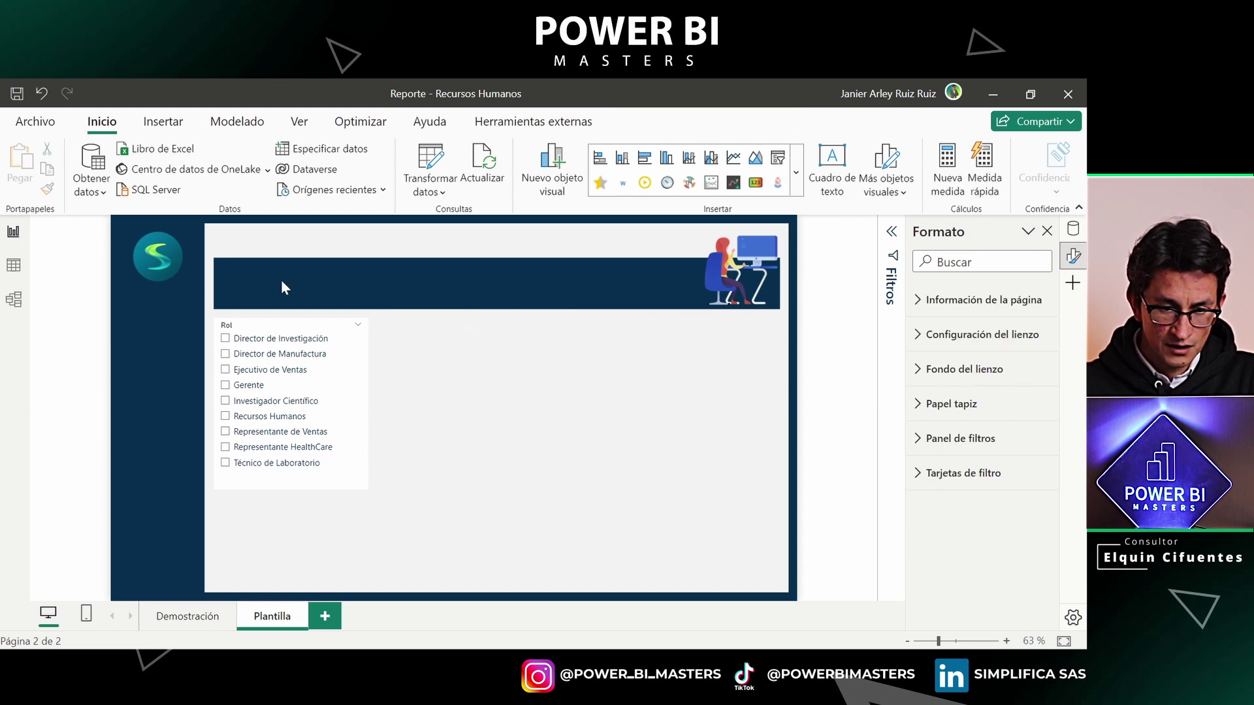
Move the Rol slicer to the left edge, set its style to Dropdown, and make it compact
drag(243, 324, 133, 325)
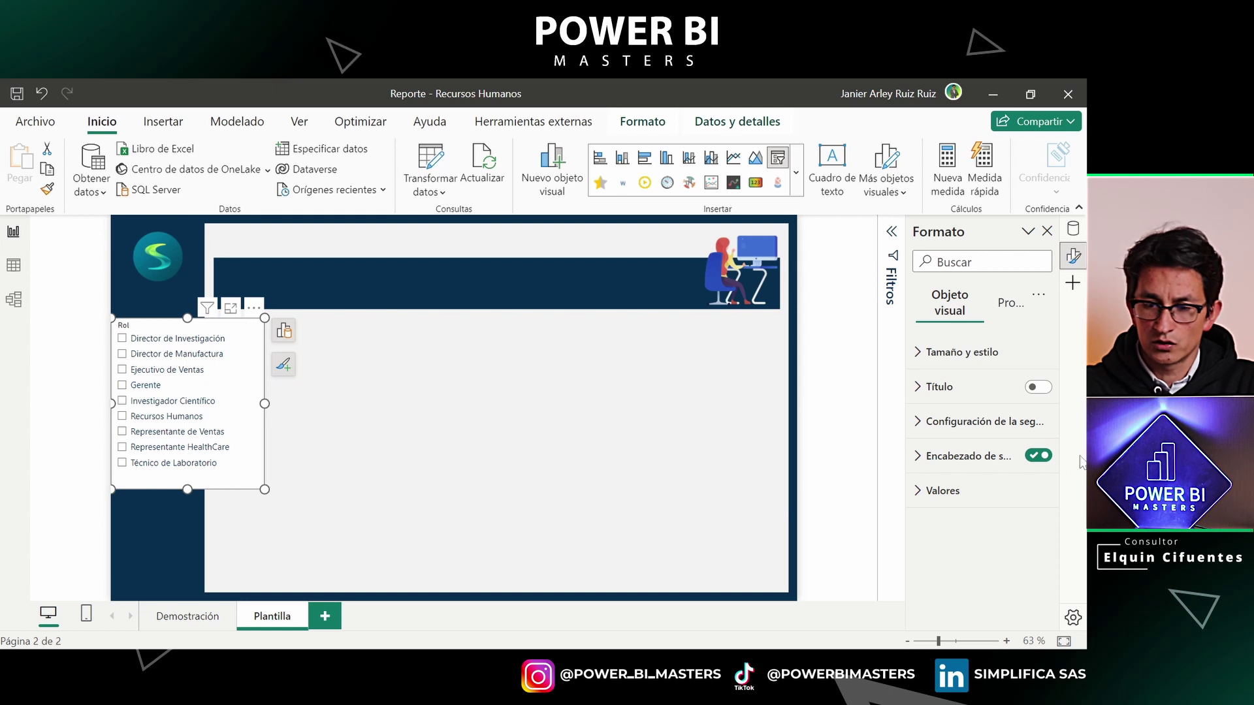
click(980, 423)
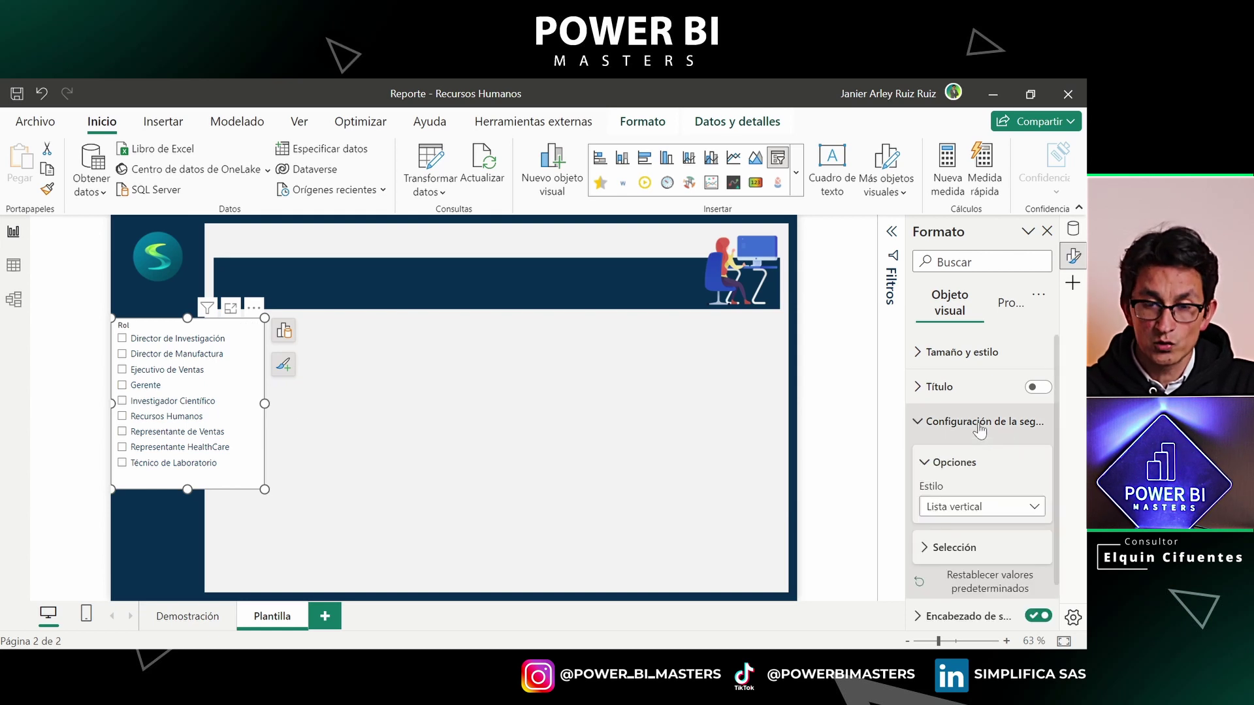
click(973, 508)
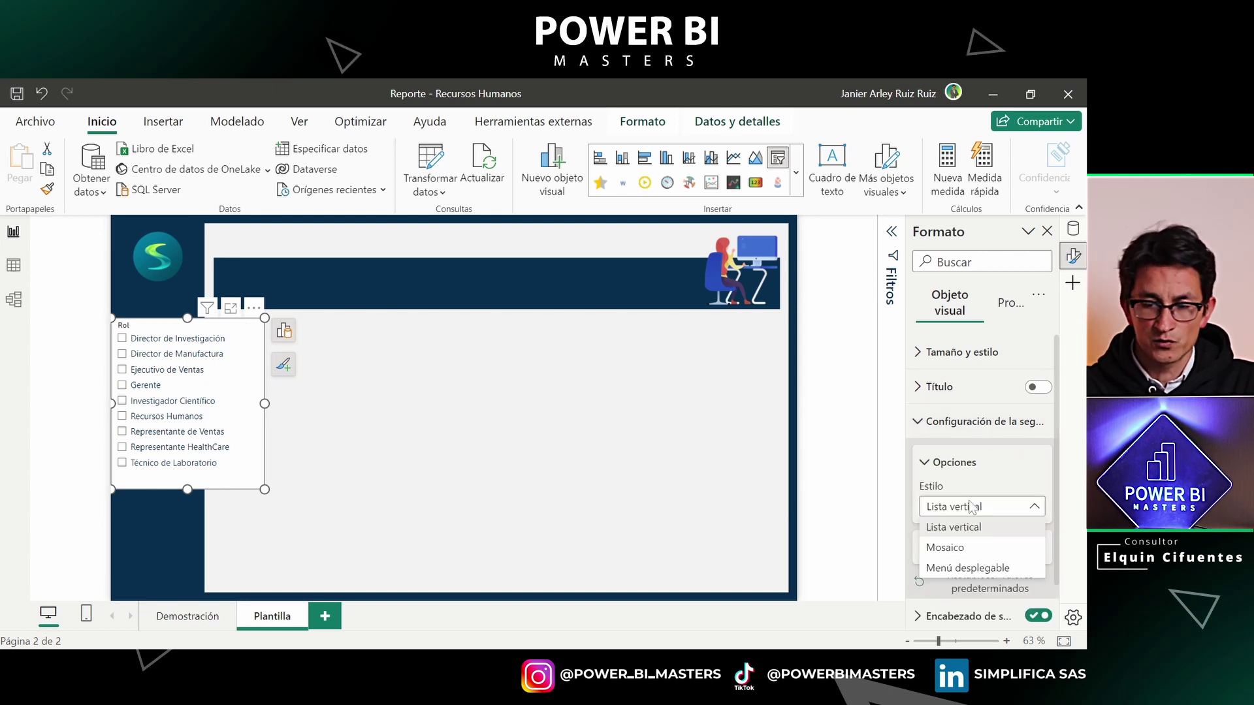
click(979, 568)
drag(189, 487, 209, 359)
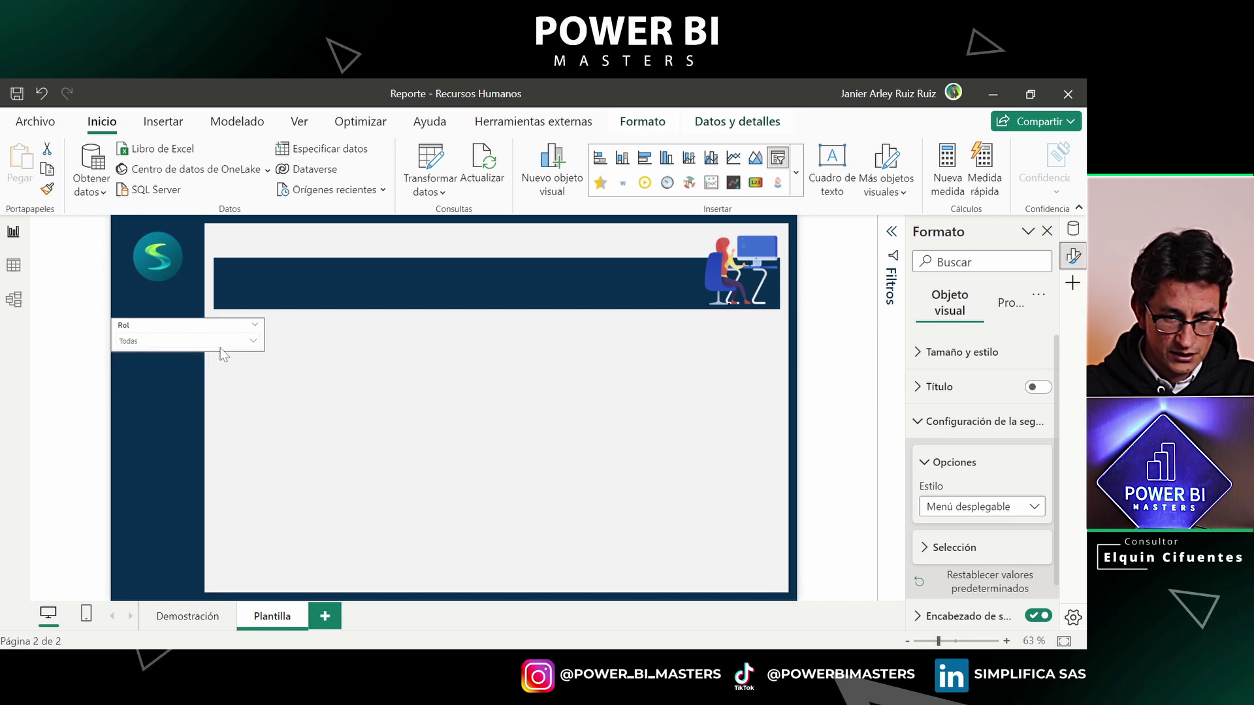
click(264, 334)
drag(258, 337, 205, 344)
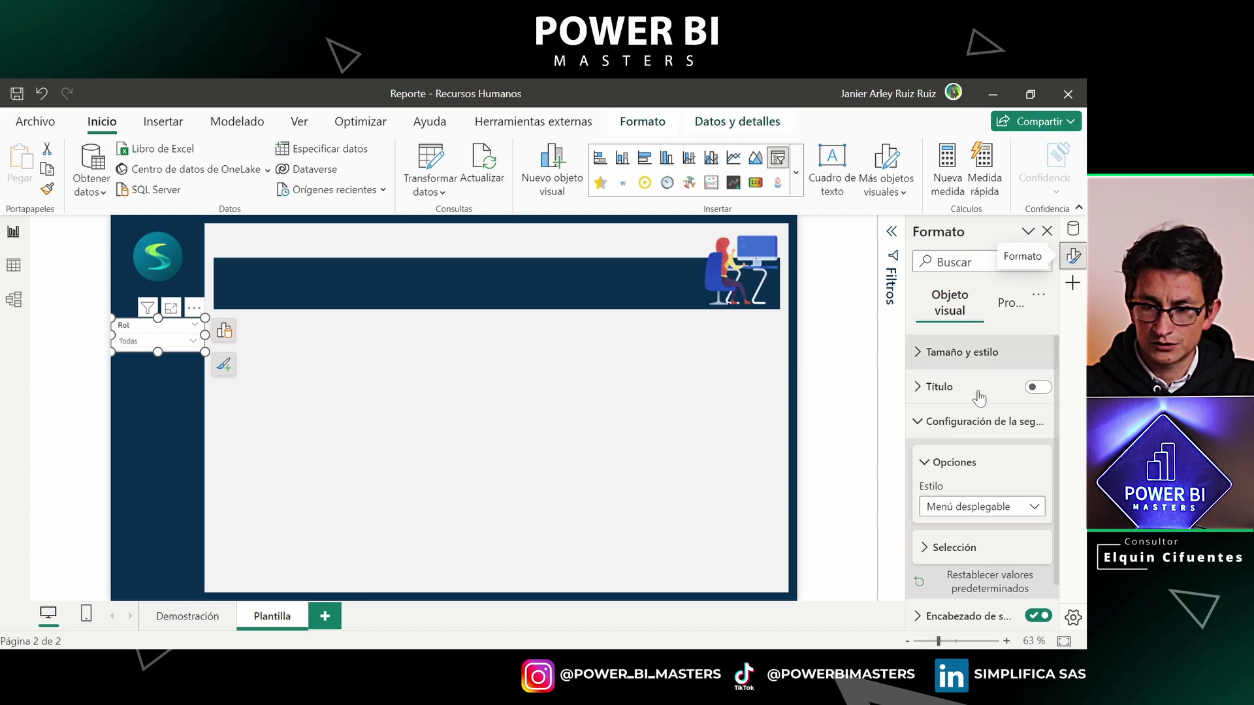
click(949, 422)
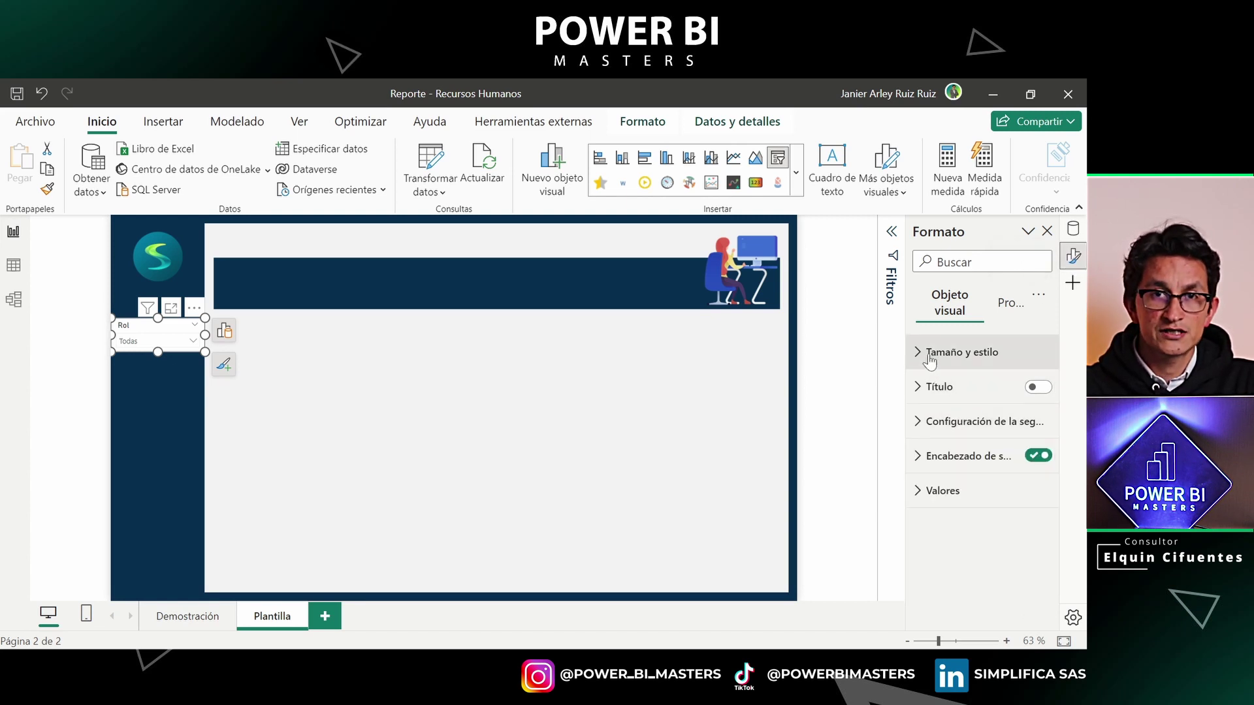
Switch off the Rol slicer's Background fill in Size and style settings
click(931, 356)
scroll(948, 451, down, 3)
scroll(949, 450, down, 1)
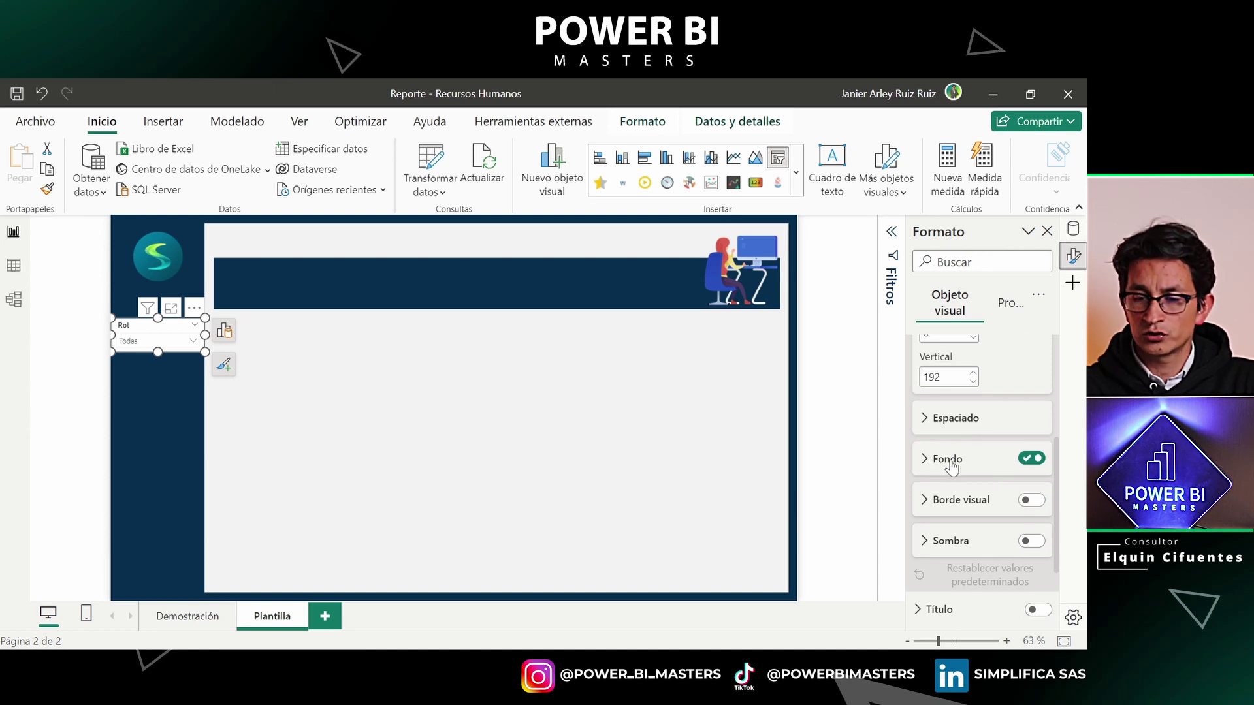
click(1031, 459)
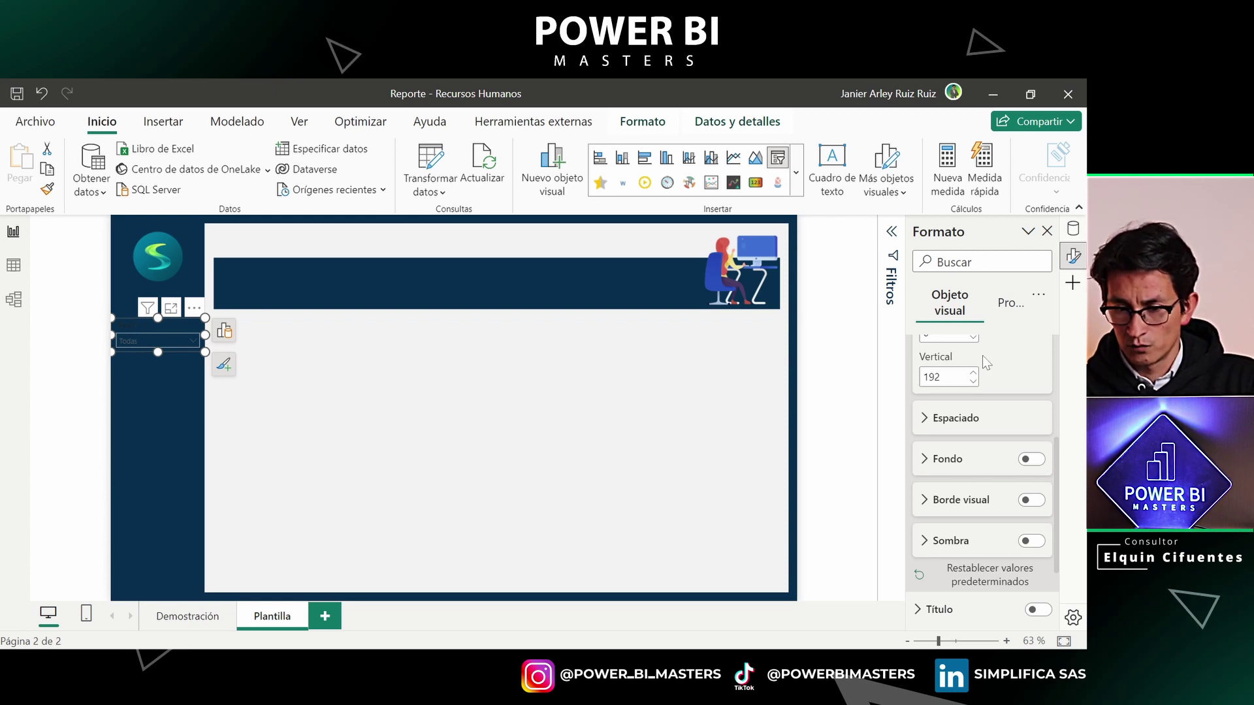
scroll(954, 358, up, 3)
click(954, 358)
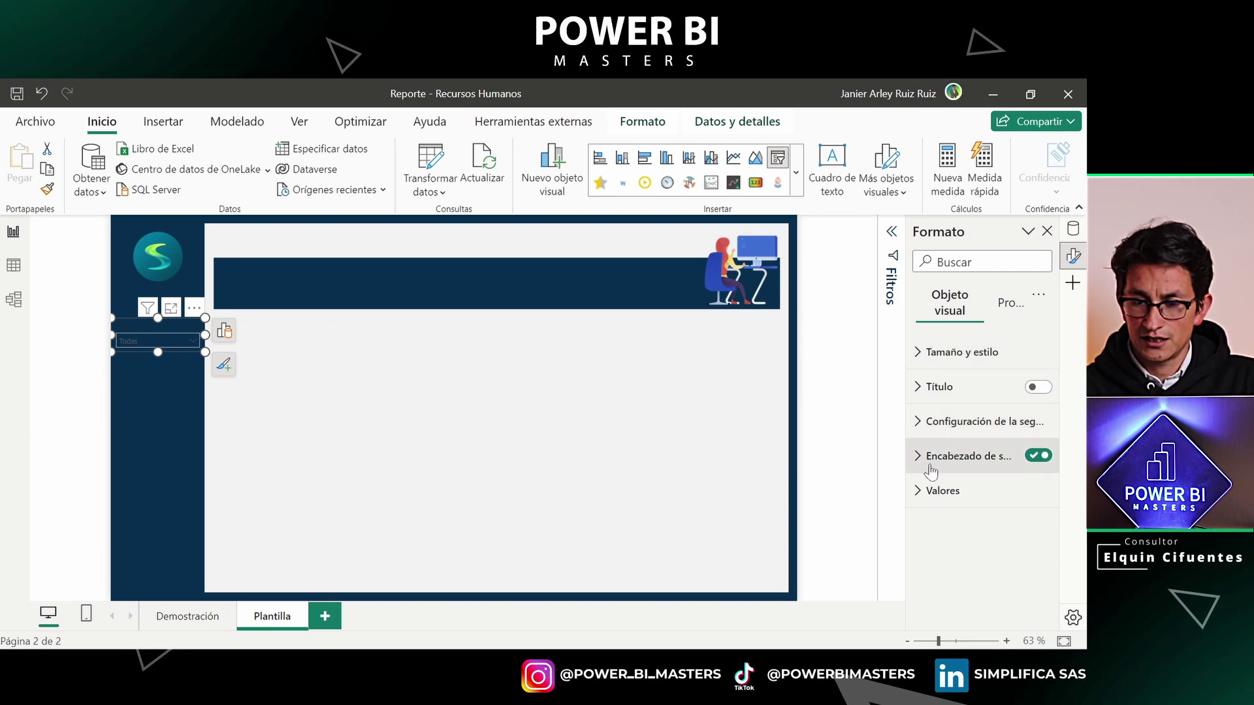
Change the Rol slicer's header title text to 'ROL'
click(960, 462)
scroll(960, 457, down, 1)
scroll(960, 457, down, 2)
click(970, 411)
text(Rol)
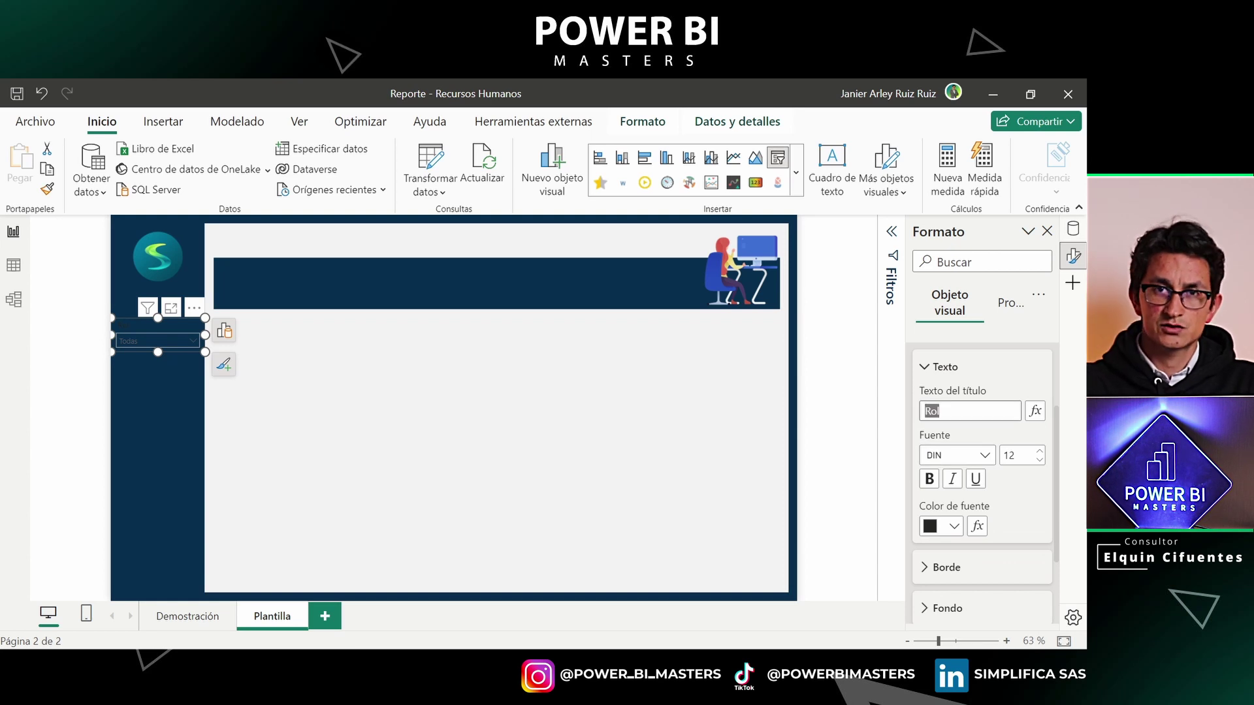
text(ROL)
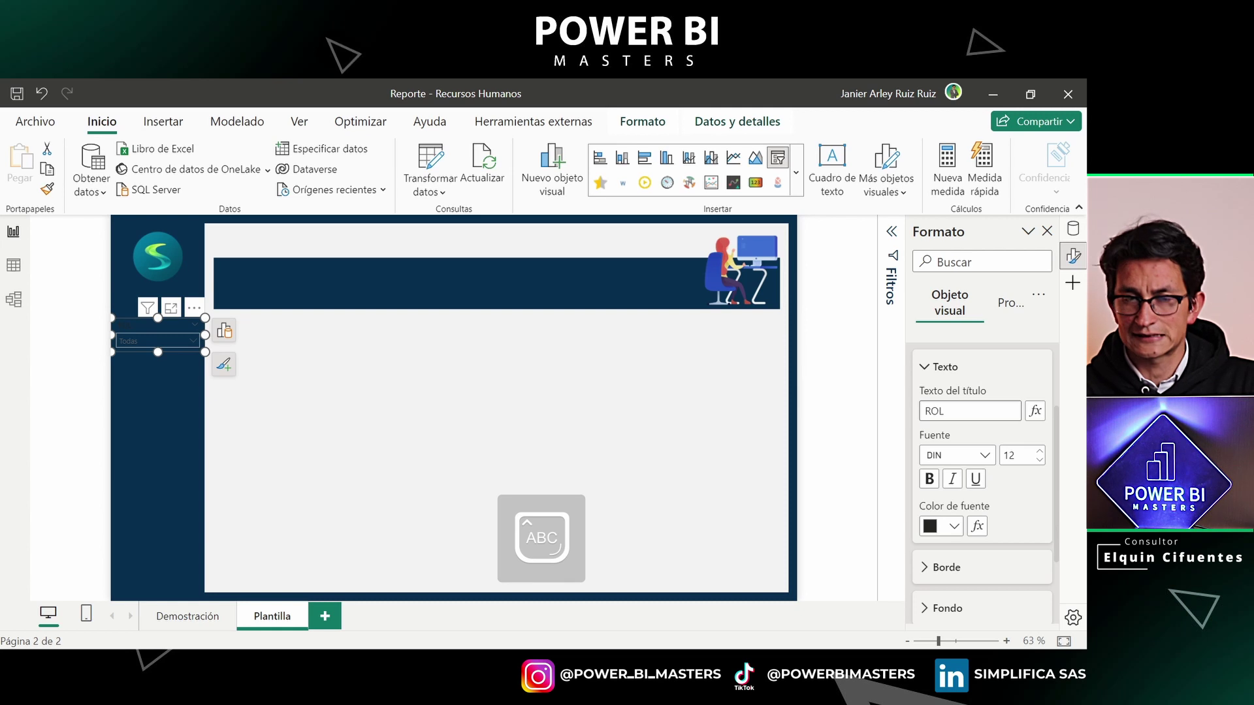
Format the header text white, bold, Segoe UI Bold at size 10
click(953, 527)
click(834, 260)
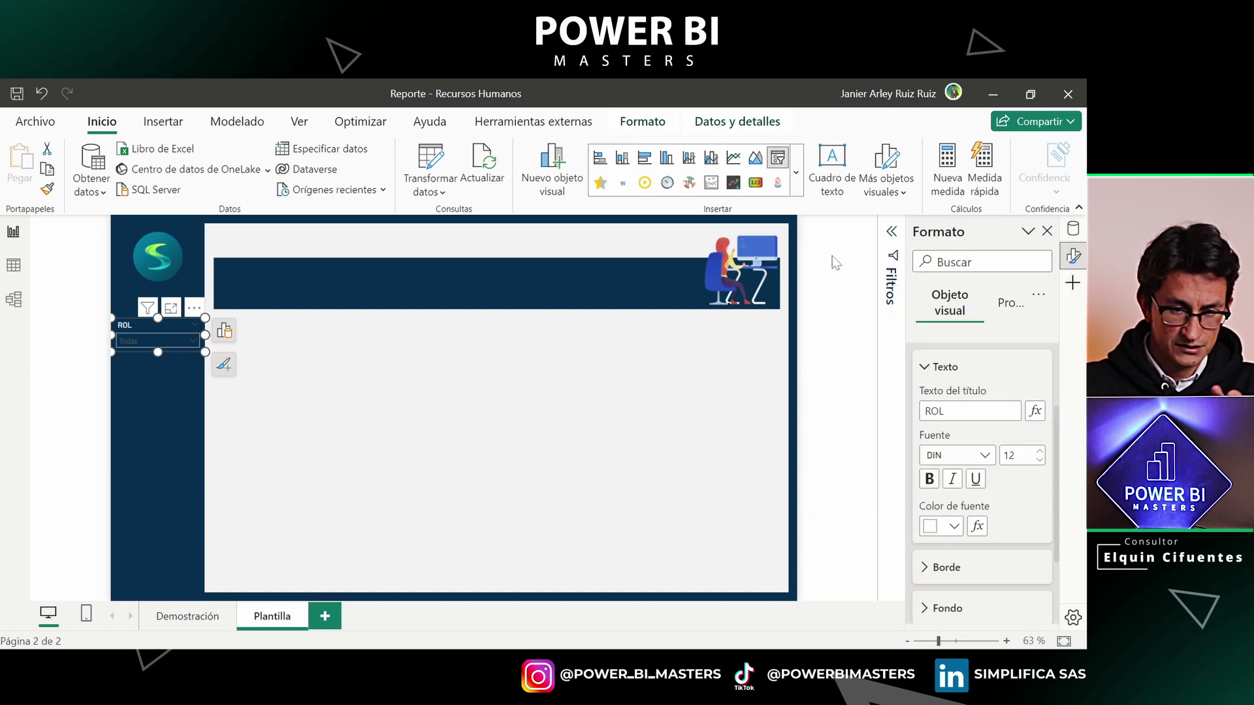
click(930, 479)
click(985, 455)
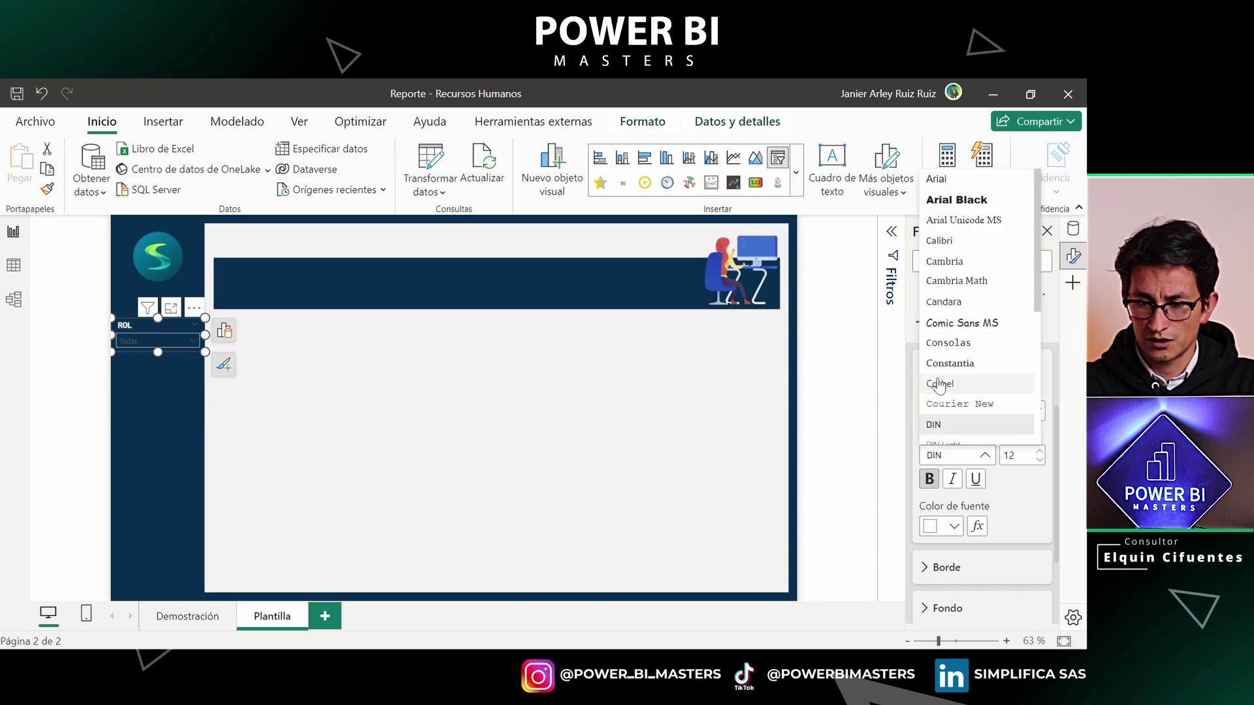
scroll(979, 366, down, 5)
click(987, 318)
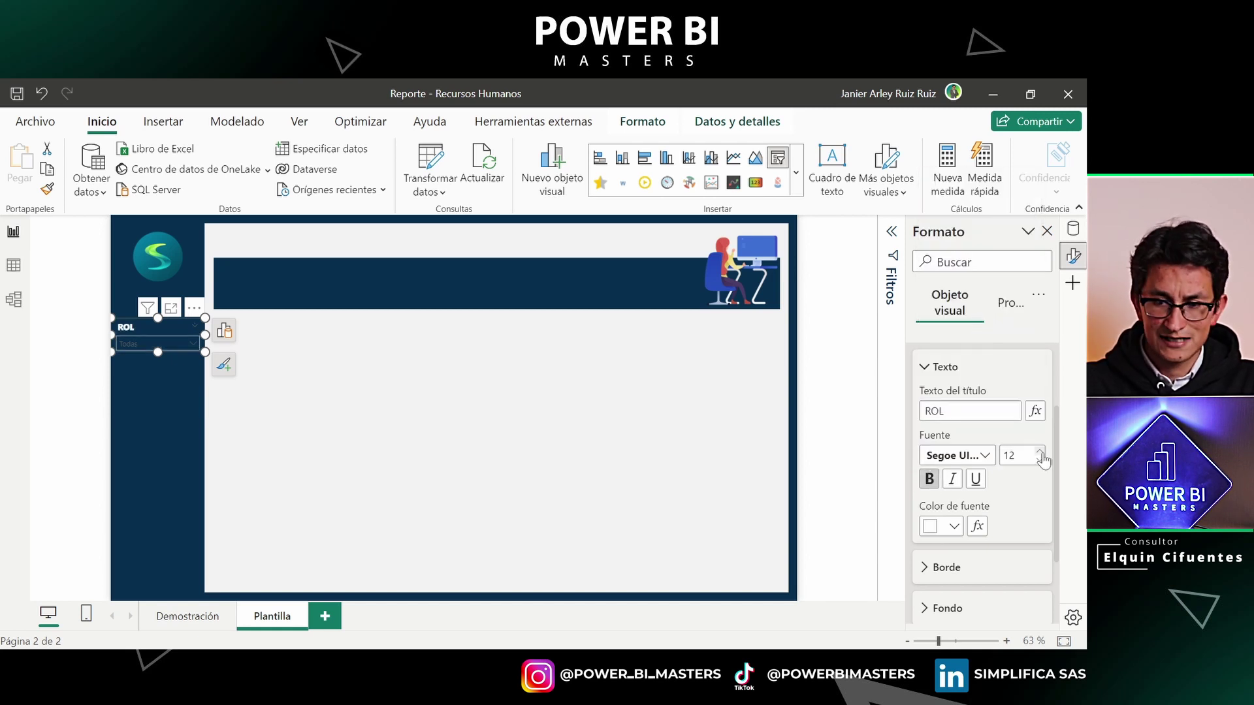
text(10)
key(Return)
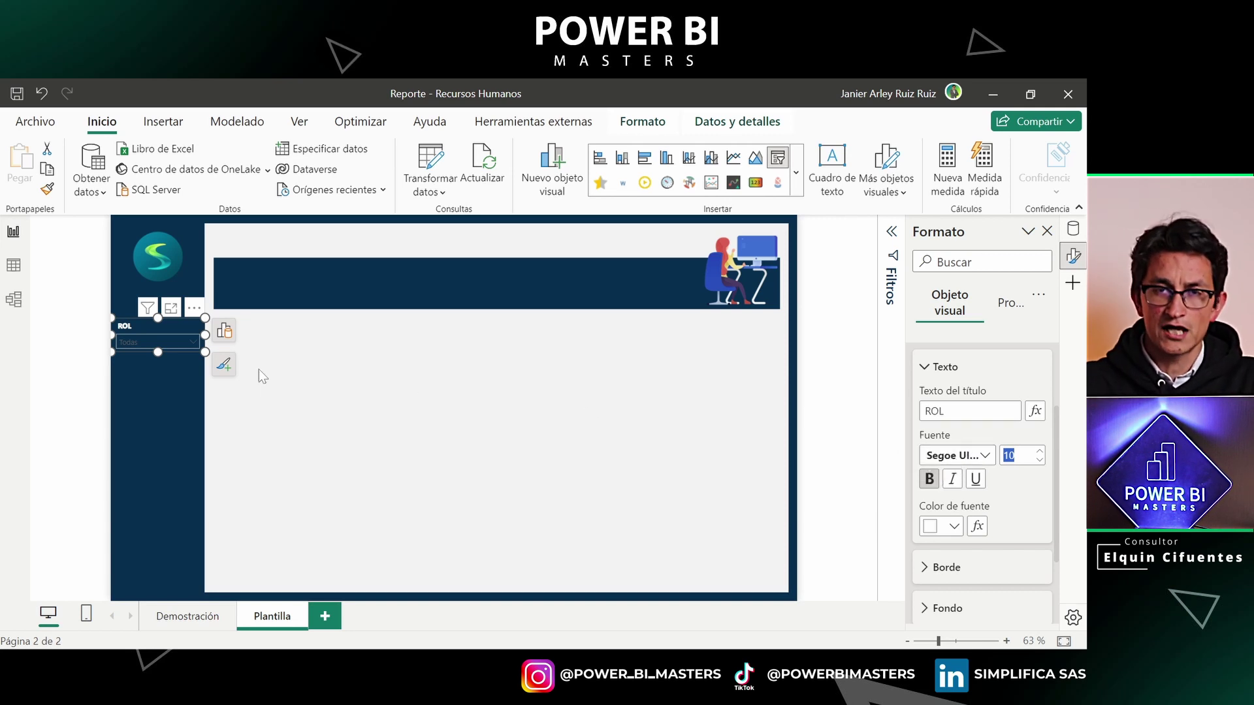
click(957, 367)
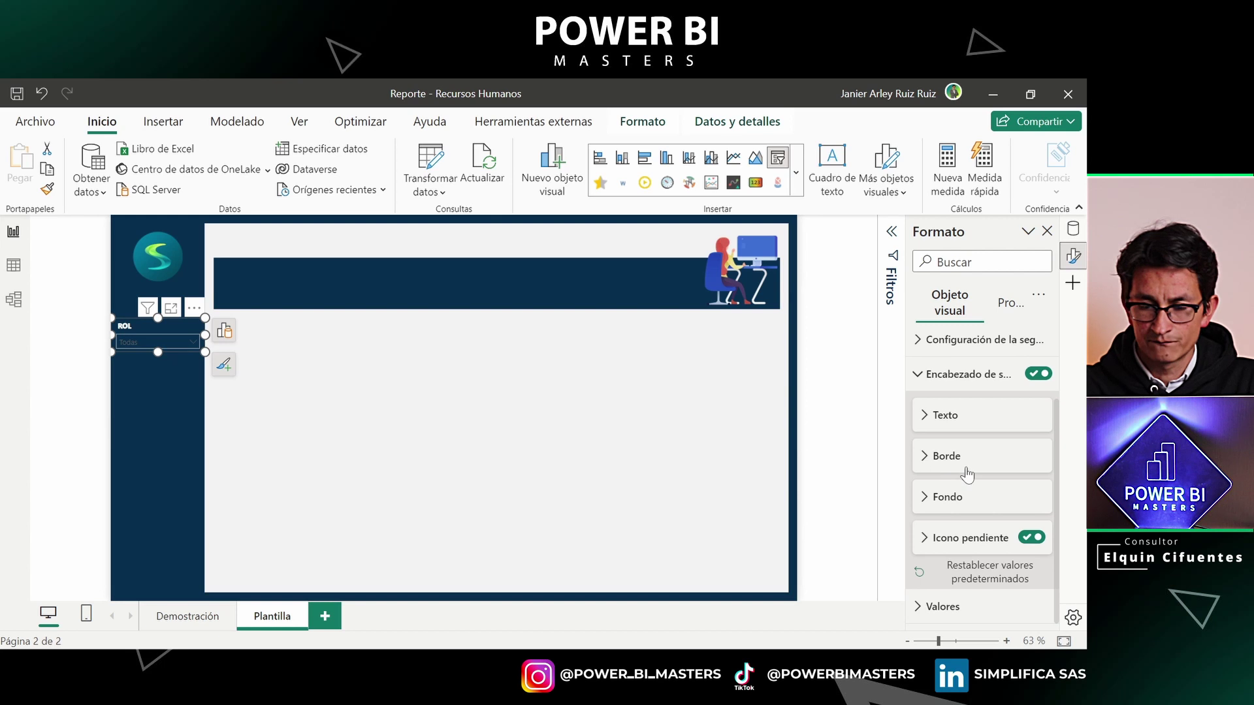
click(959, 377)
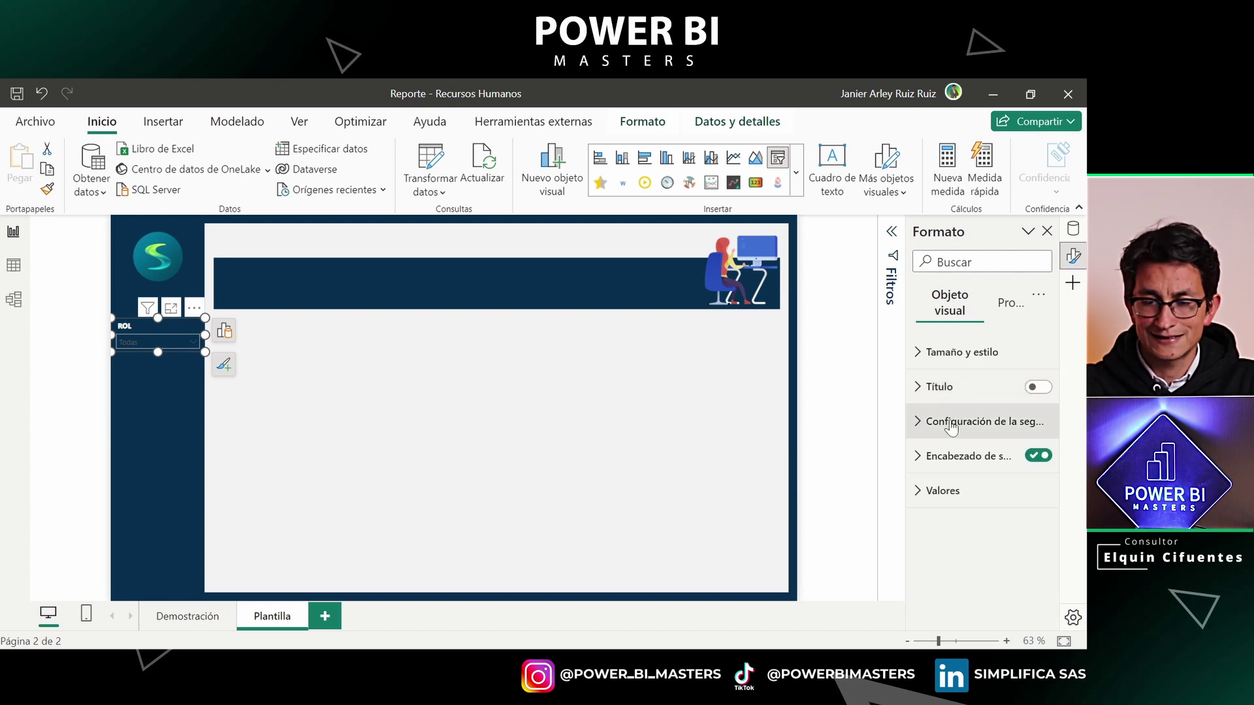
Set the Rol slicer's Values background to white and check its dropdown list
click(946, 493)
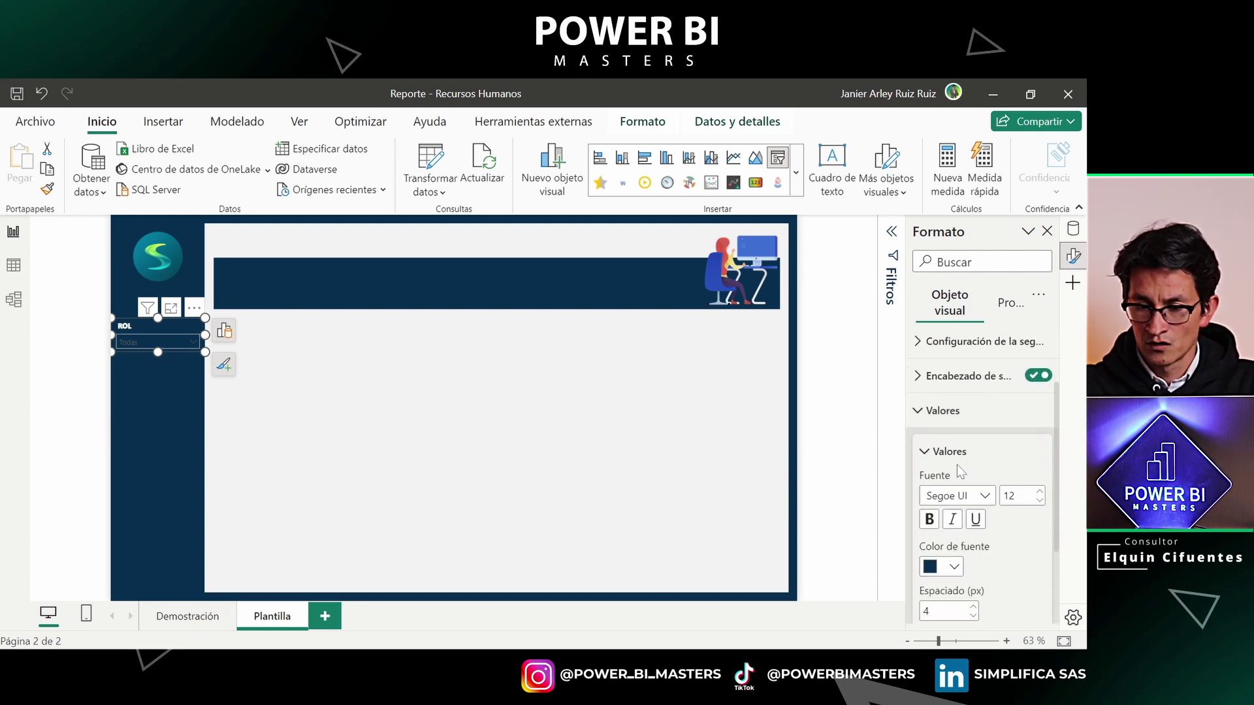
click(945, 574)
click(950, 573)
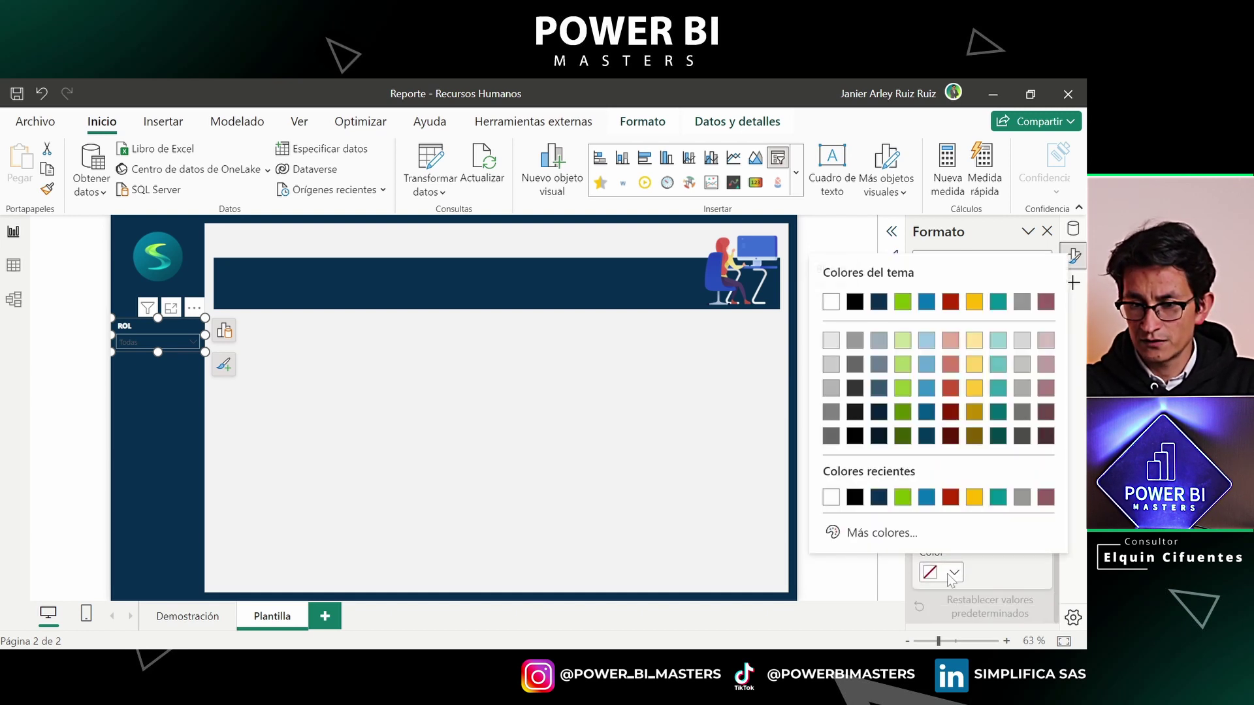
click(830, 302)
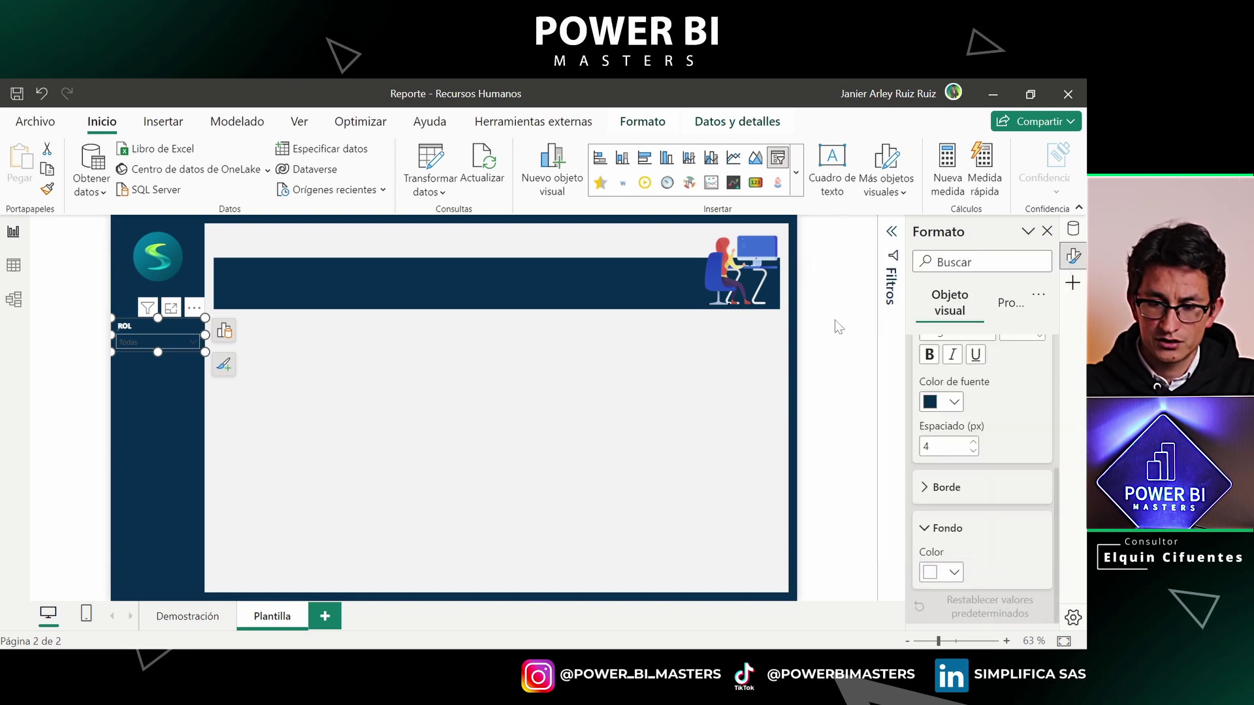
click(175, 344)
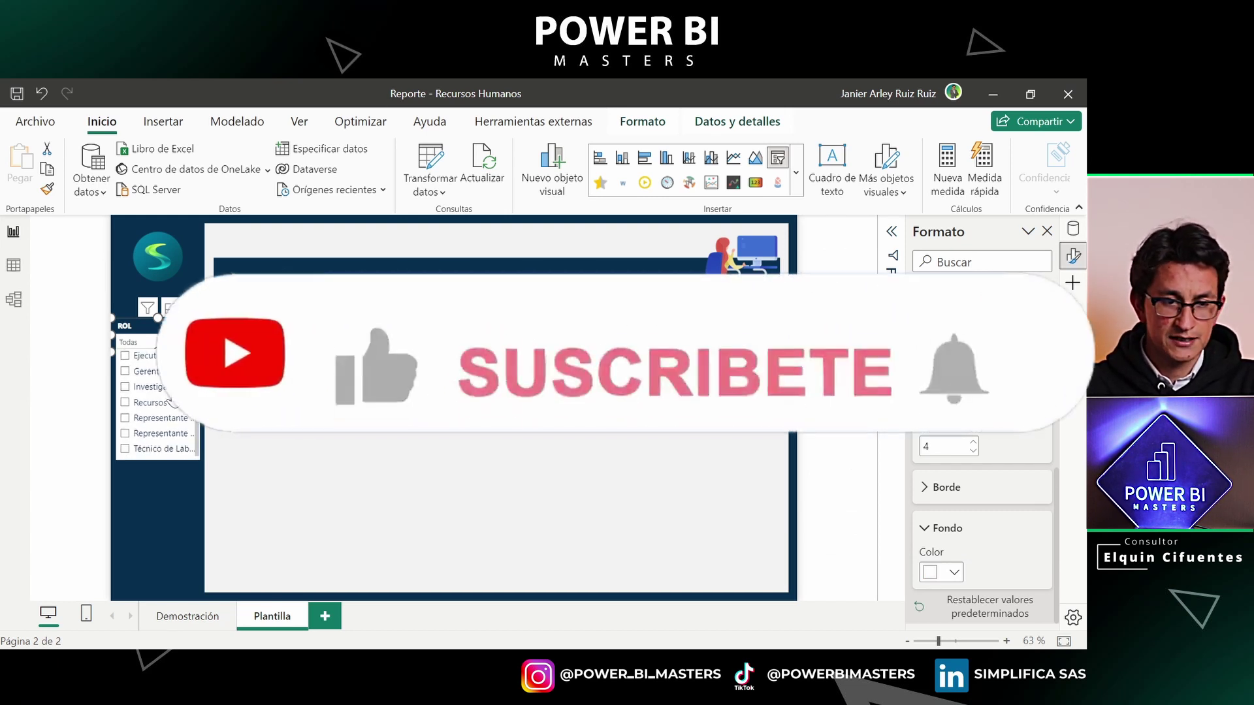
scroll(173, 392, up, 1)
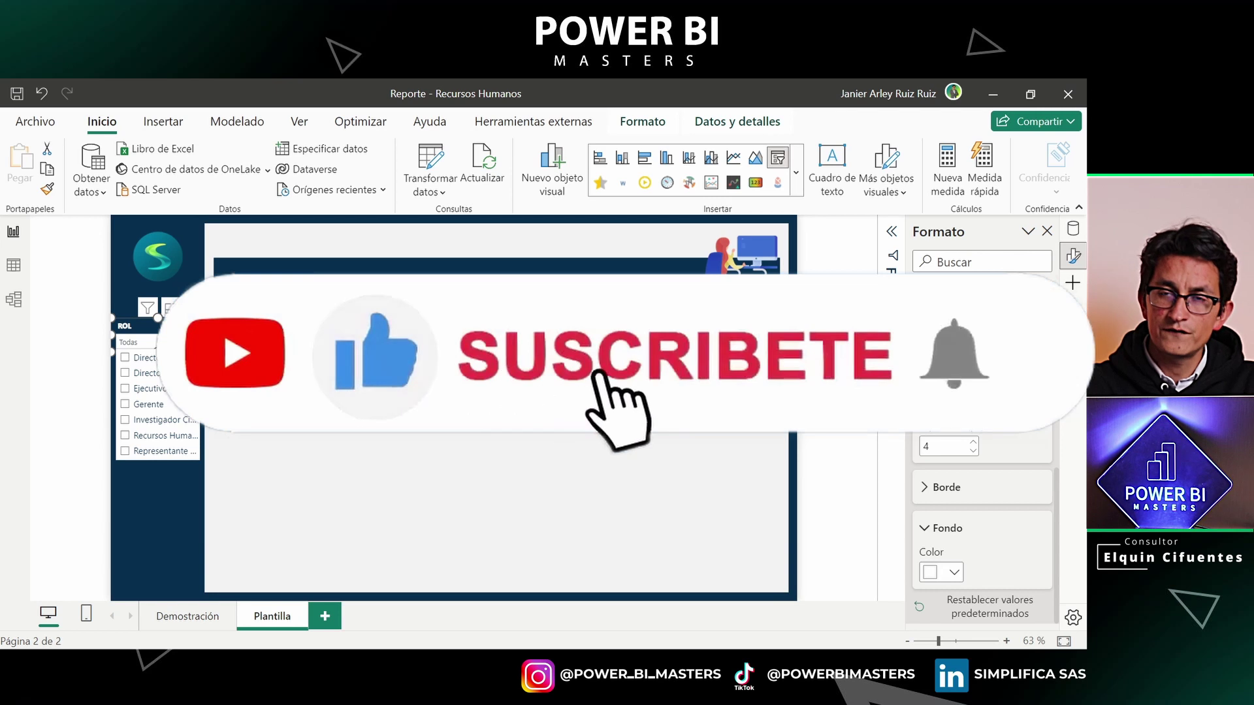
key(Escape)
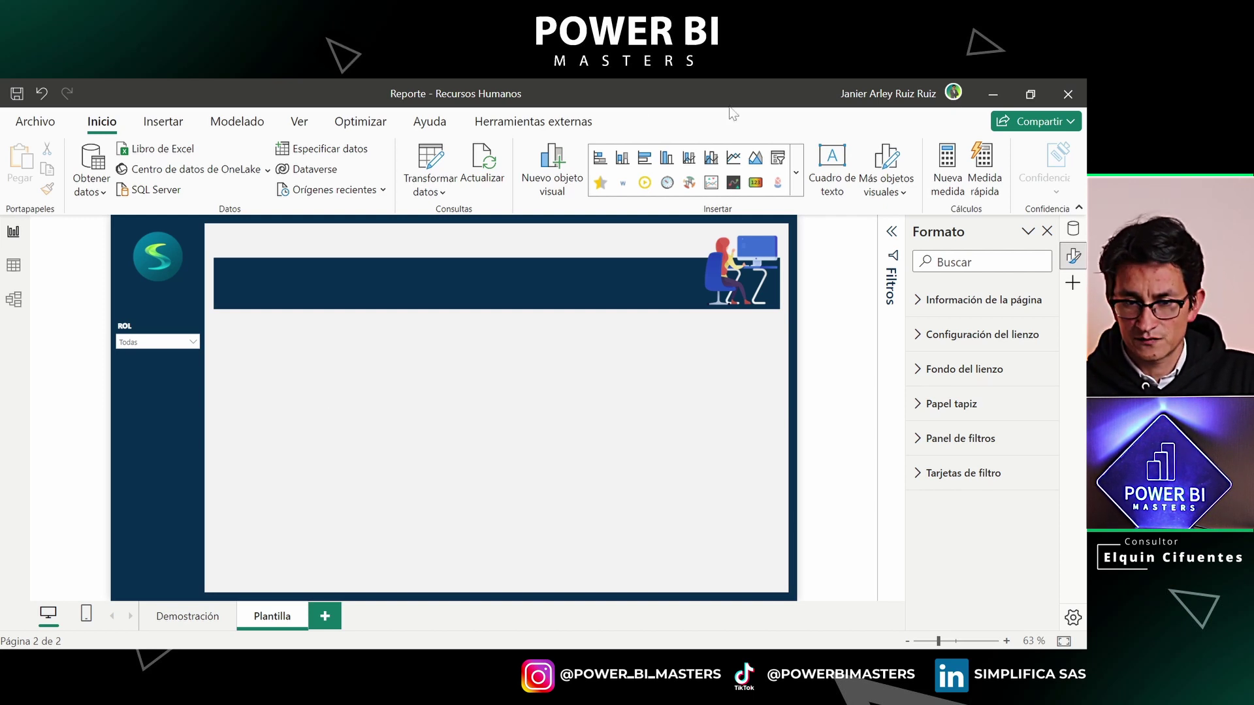
Insert a slicer below ROL and bind it to Nivel Educativo, found by searching 'NIVE'
click(777, 157)
drag(187, 263, 191, 409)
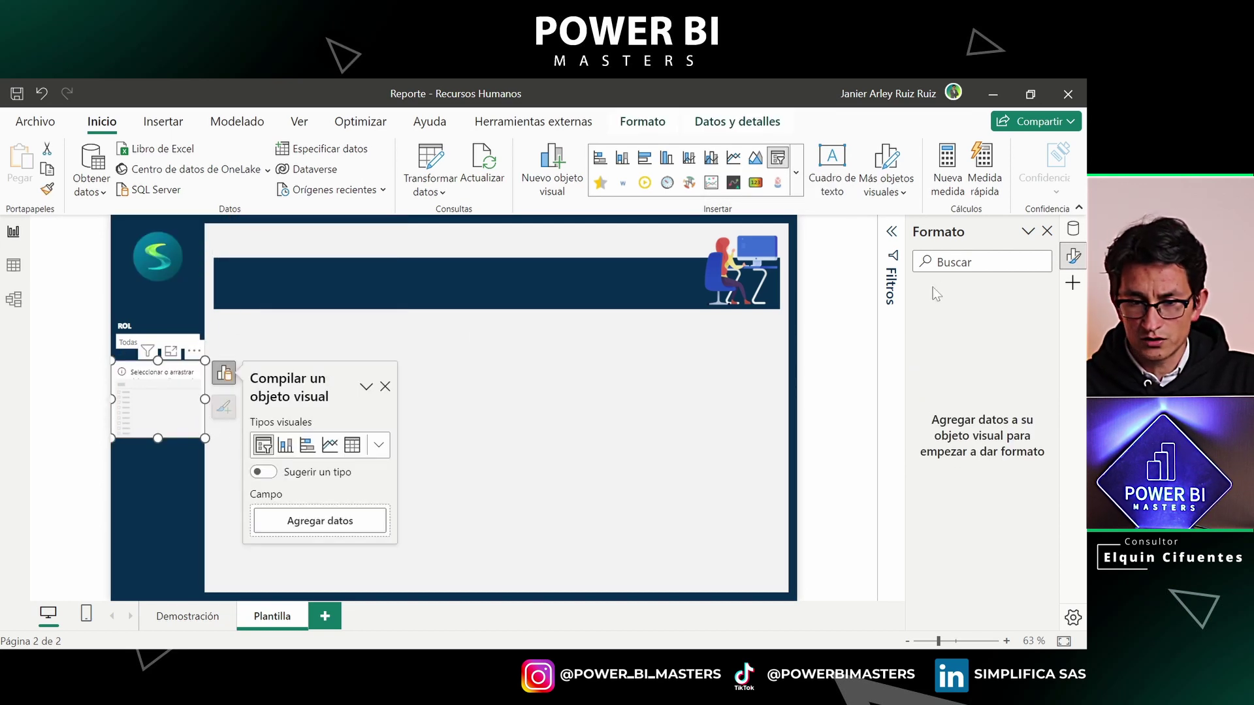
click(275, 520)
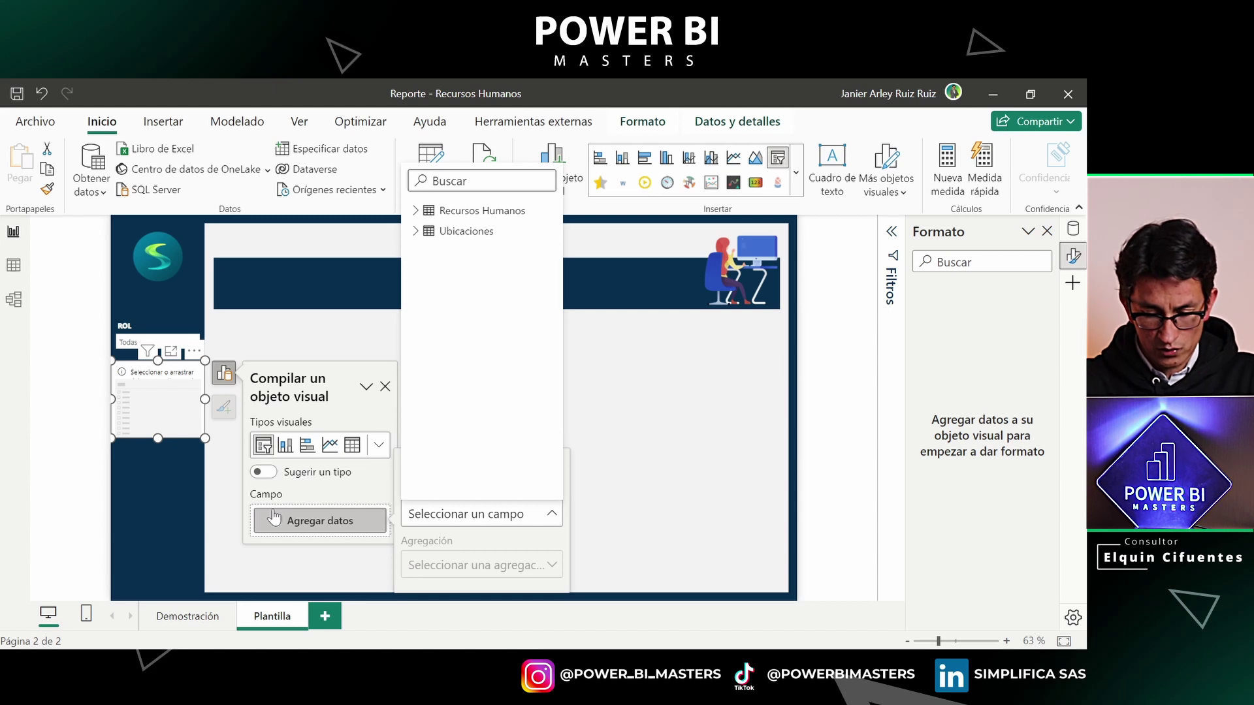
text(NIVE)
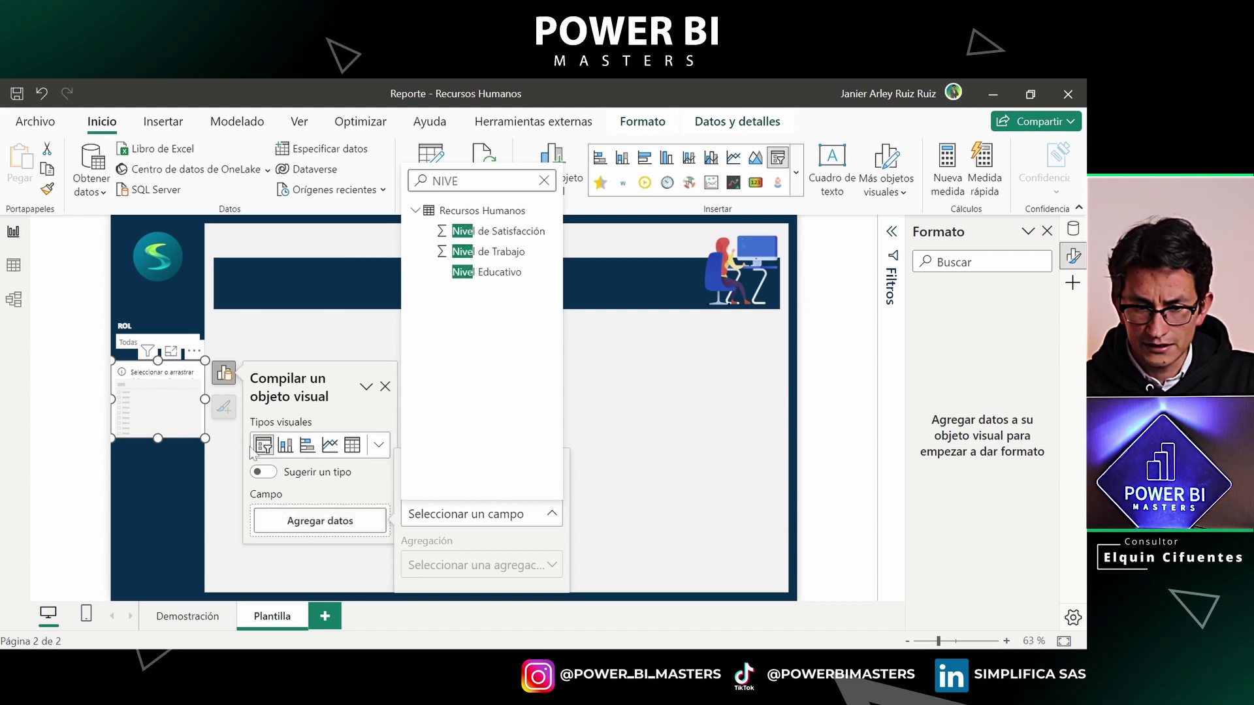
click(499, 271)
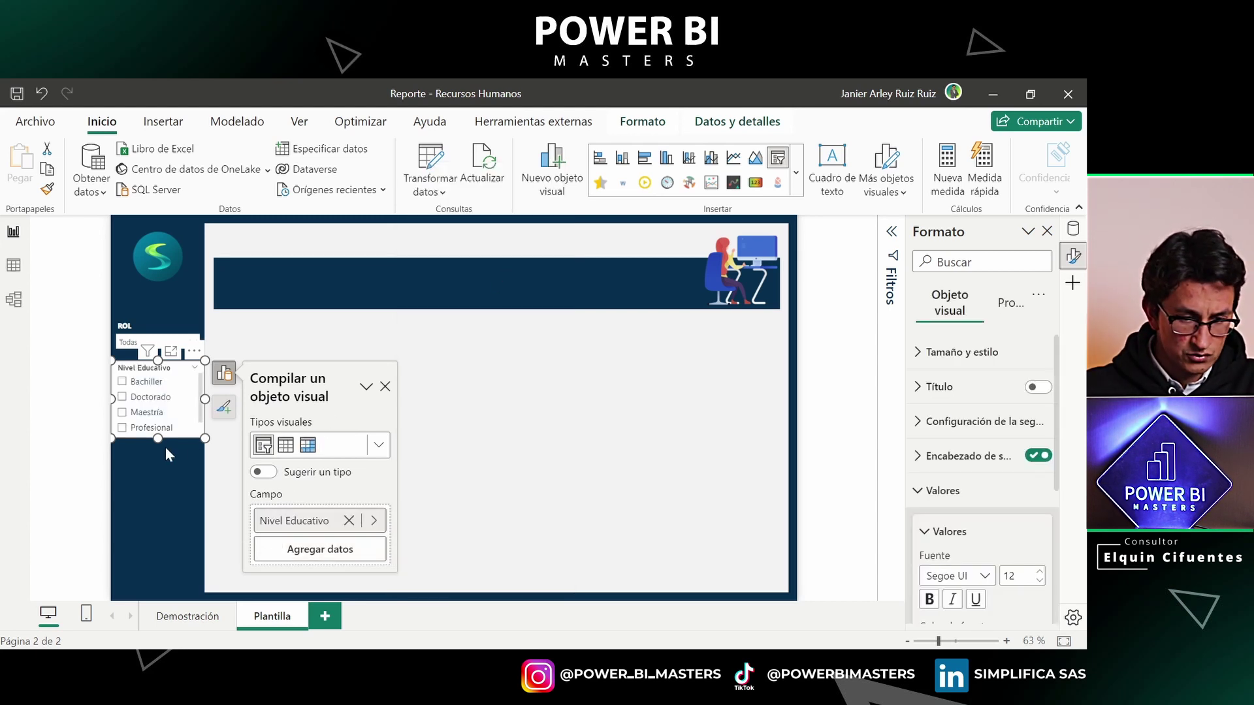
Shorten the Nivel Educativo slicer and copy the Rol slicer's formatting with the format painter
drag(165, 438, 166, 421)
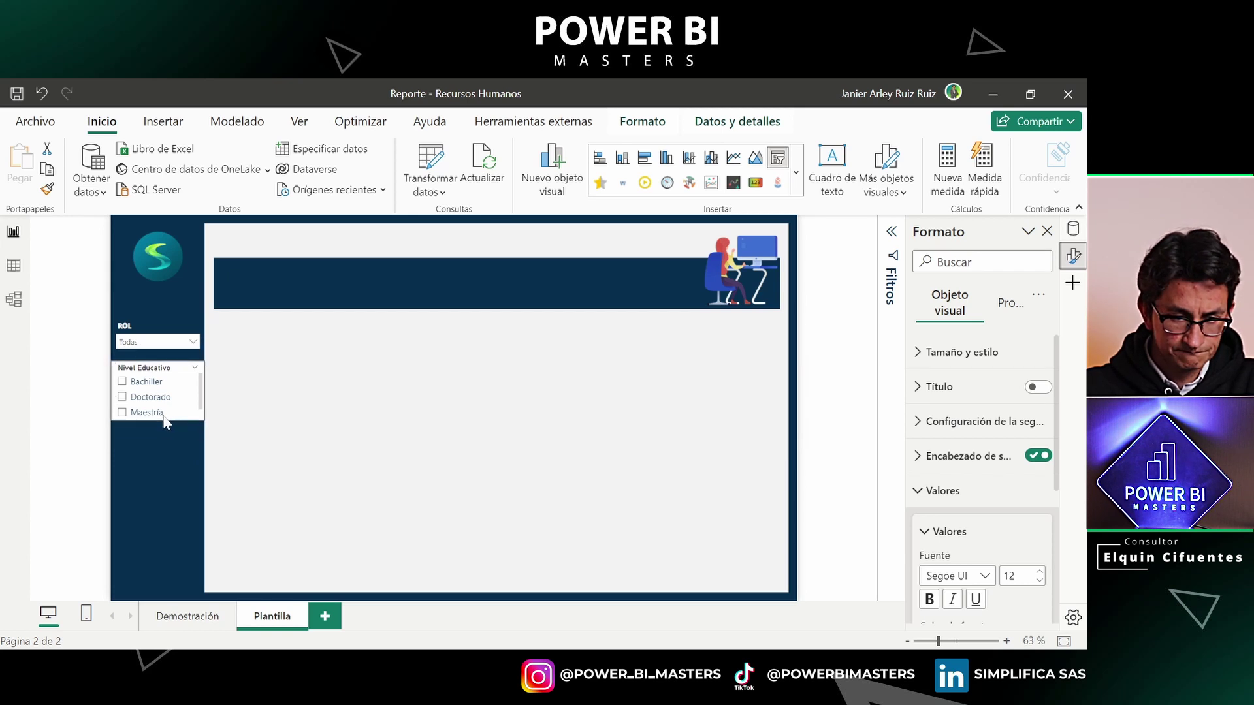
click(165, 418)
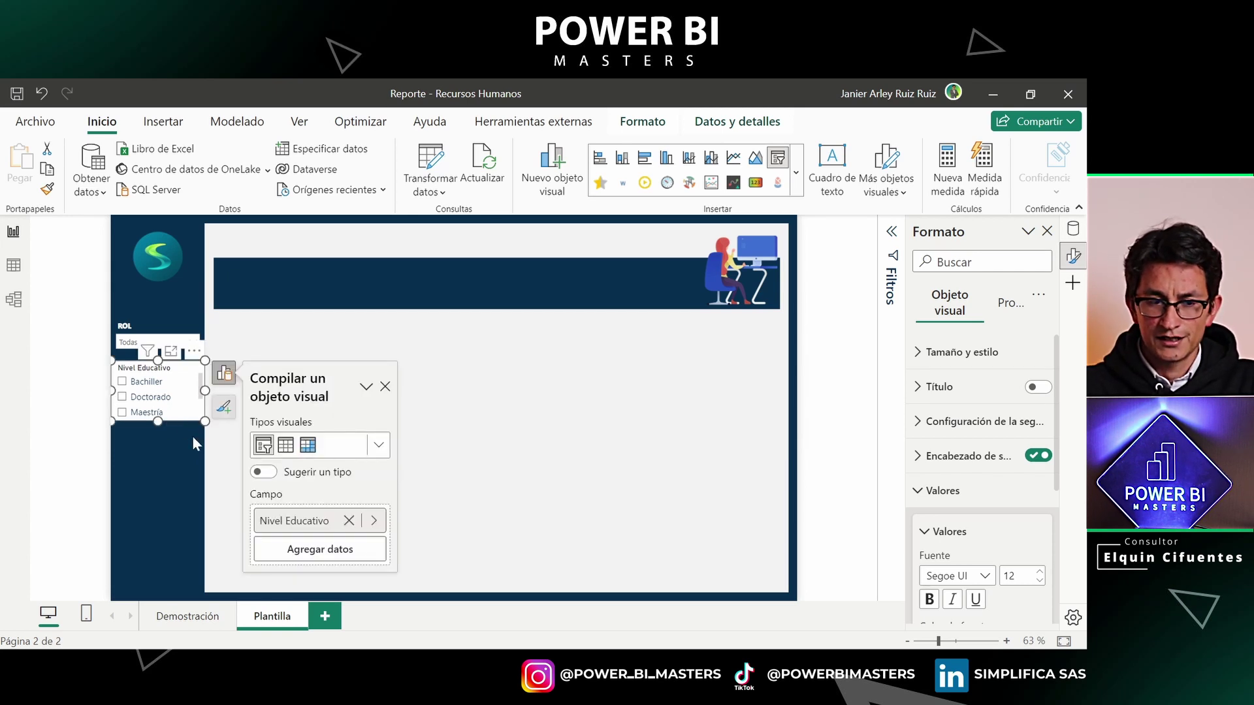
mouse_move(157, 367)
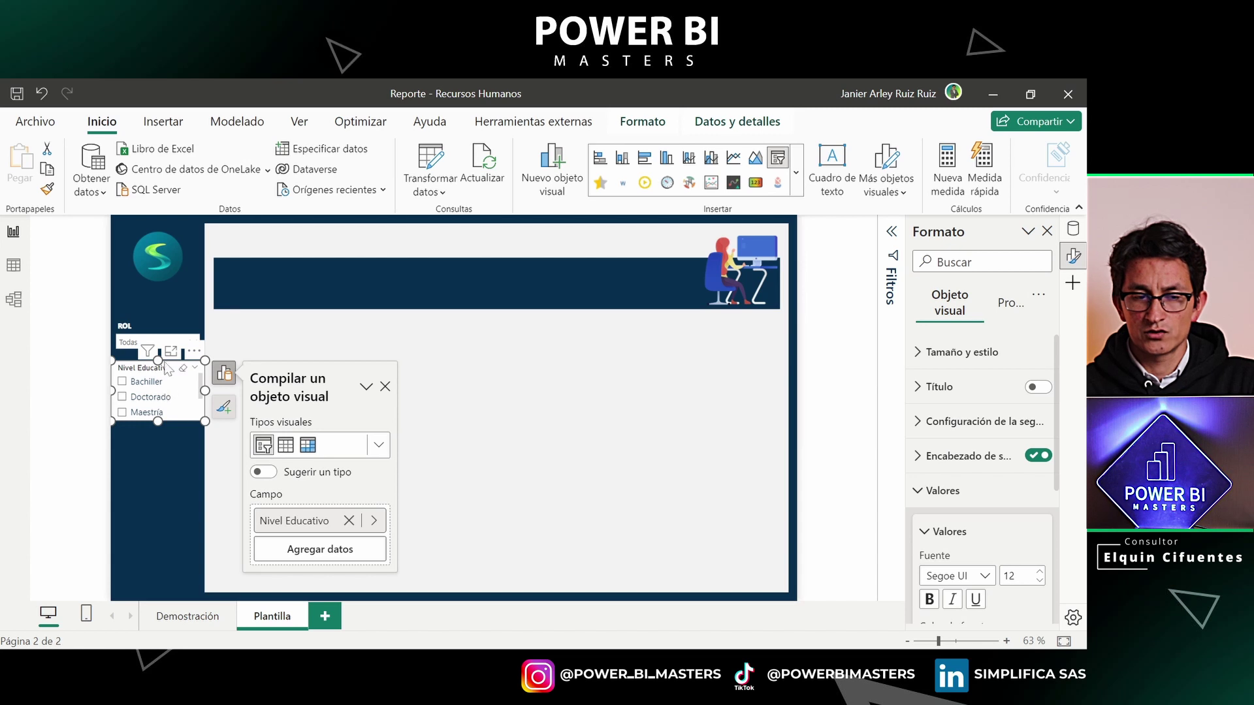
click(143, 329)
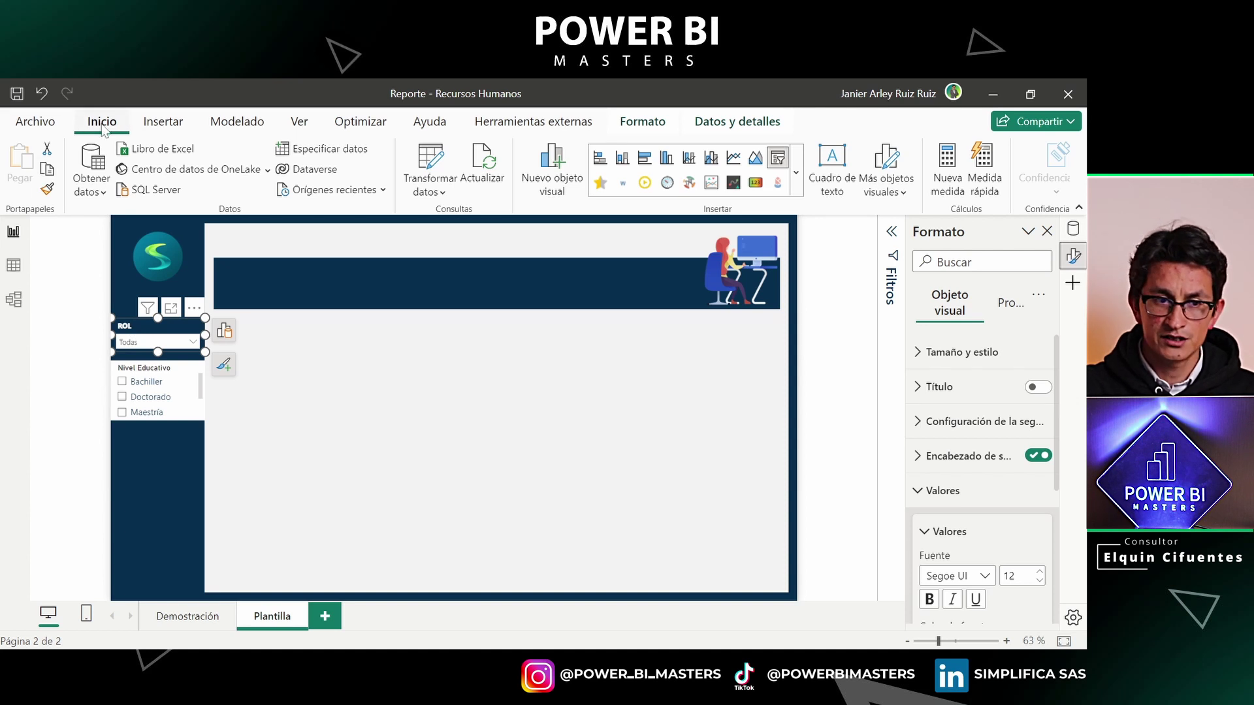
click(47, 190)
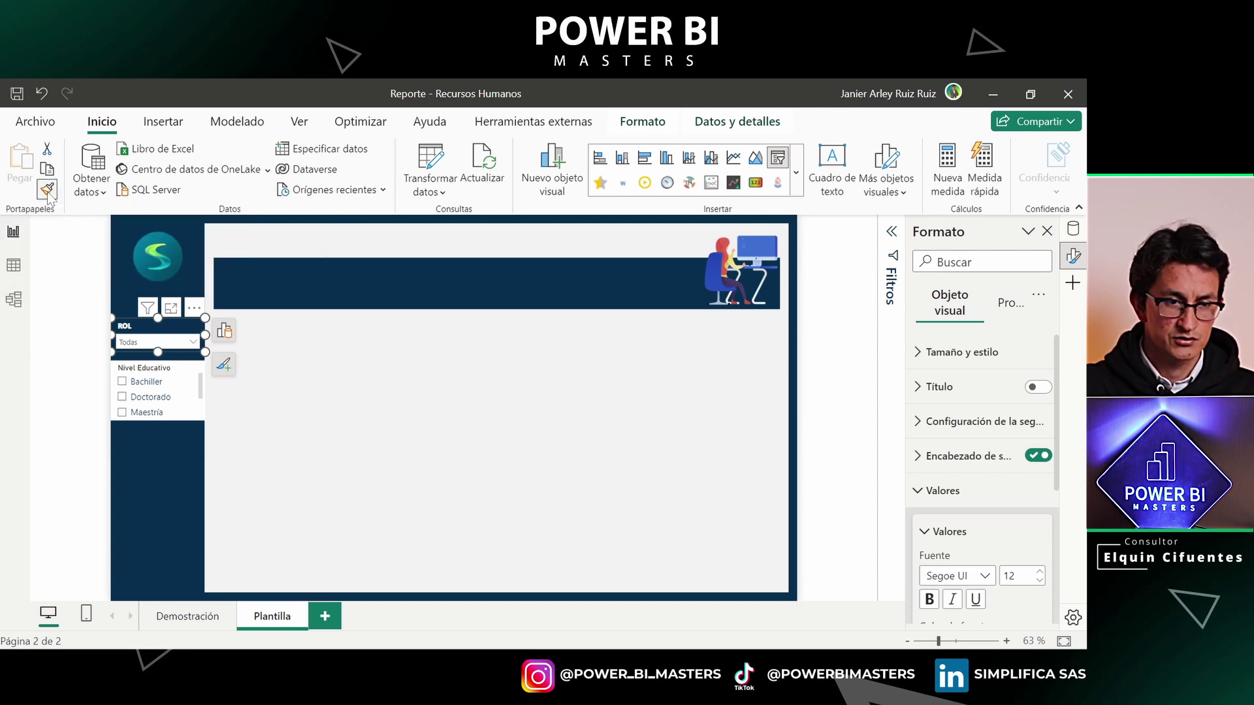
Apply the Rol formatting to Nivel Educativo and set its slicer style to Dropdown
click(140, 369)
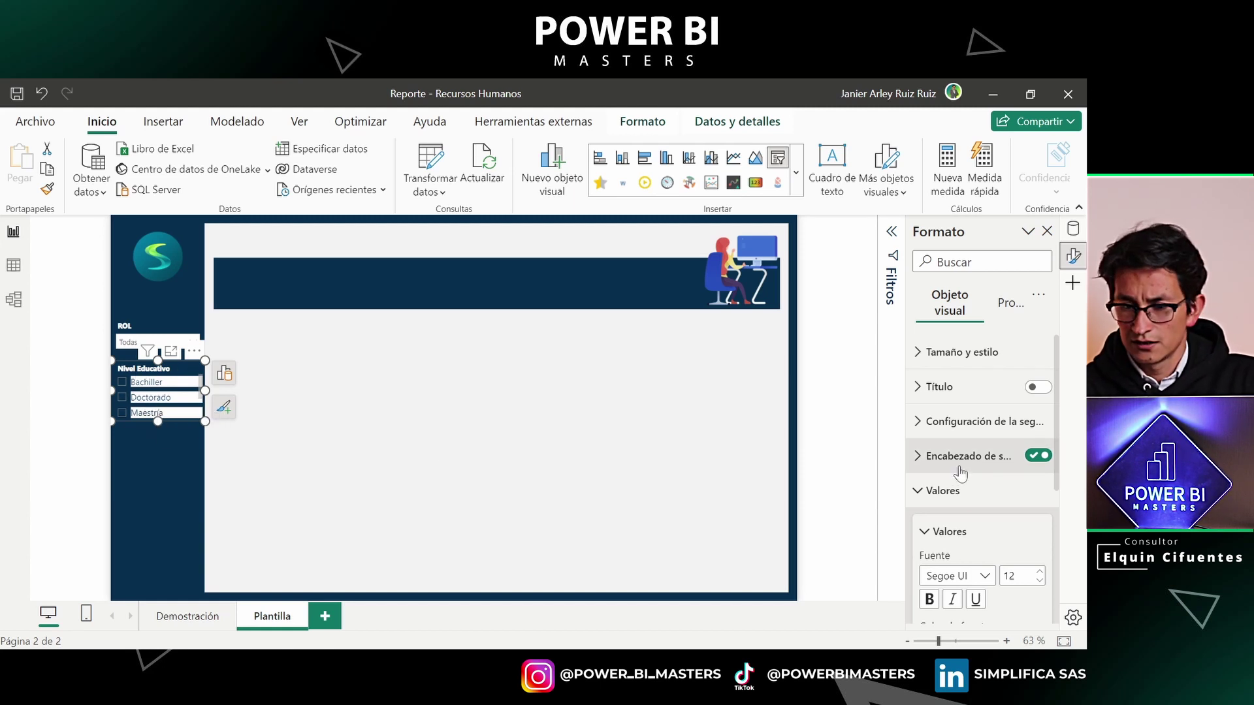
click(949, 490)
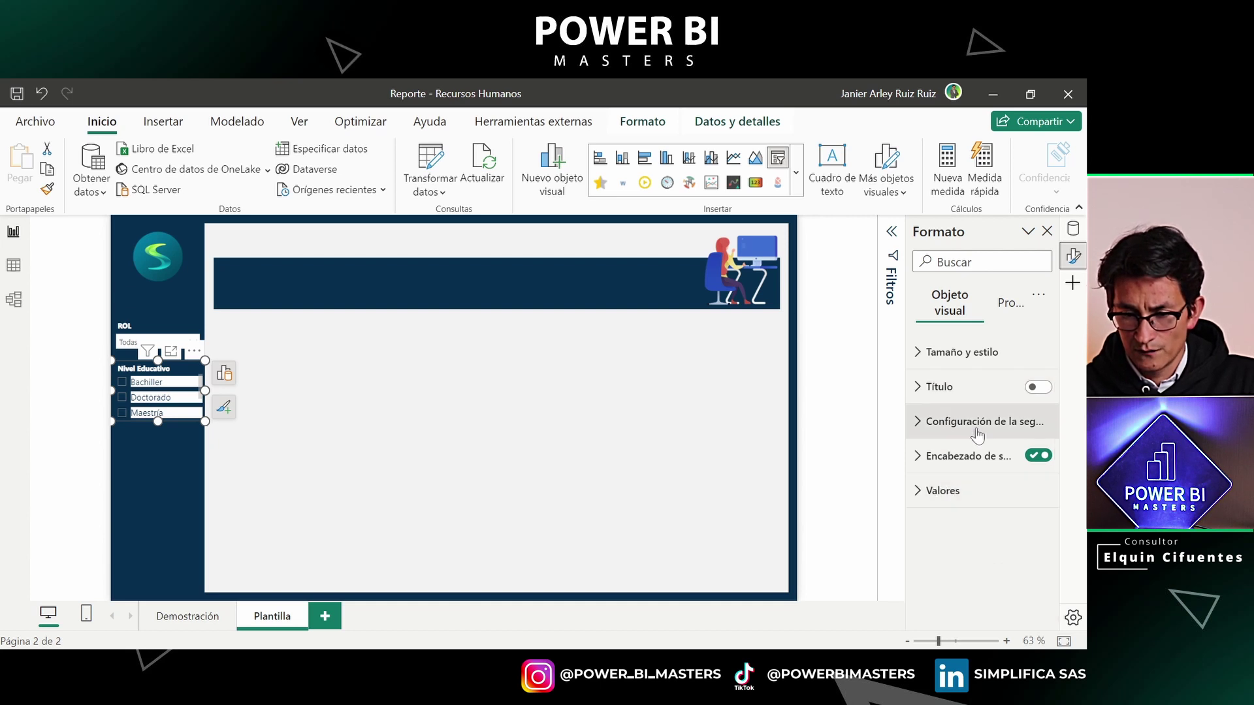
click(979, 425)
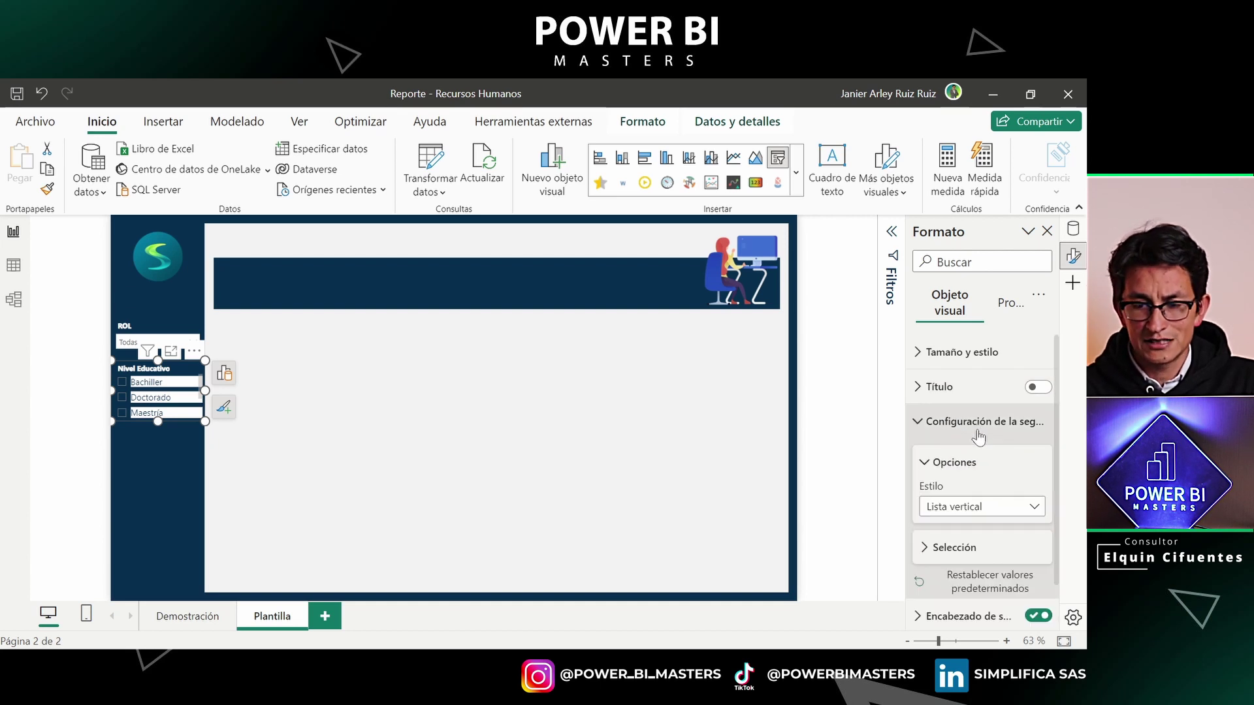
click(967, 507)
click(967, 569)
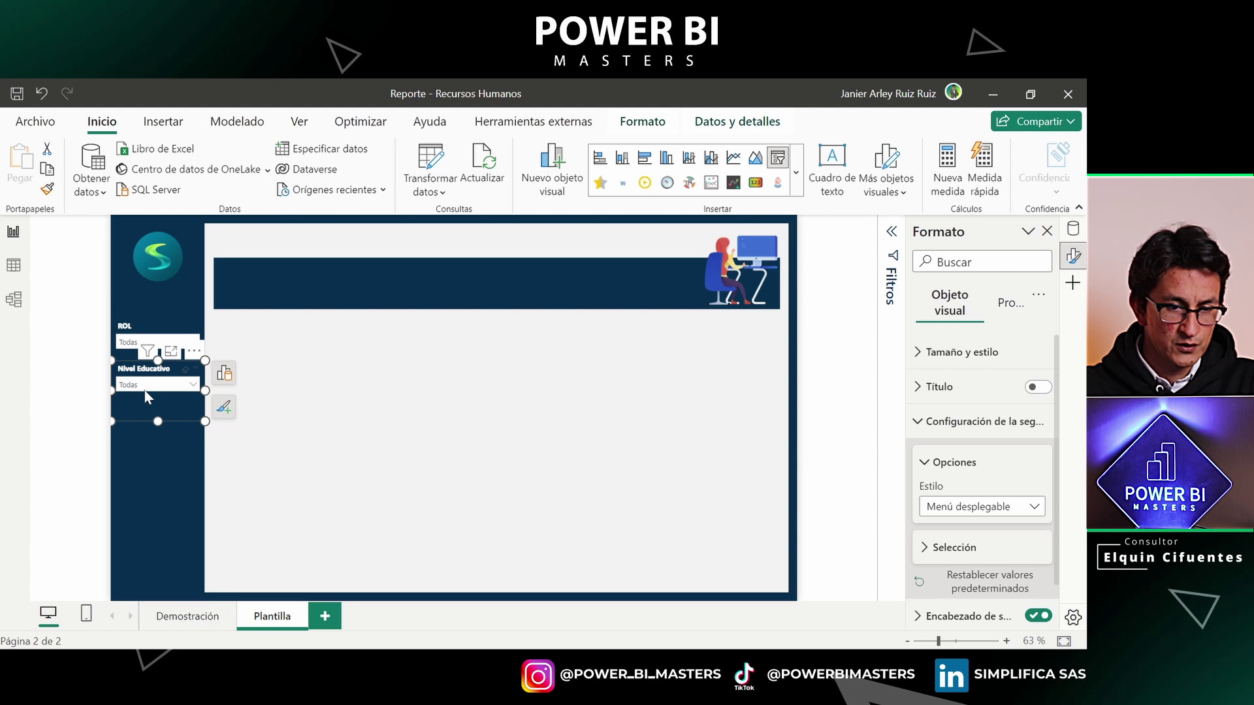
Check the Nivel Educativo dropdown list and shorten the slicer to fit under ROL
click(152, 387)
click(152, 387)
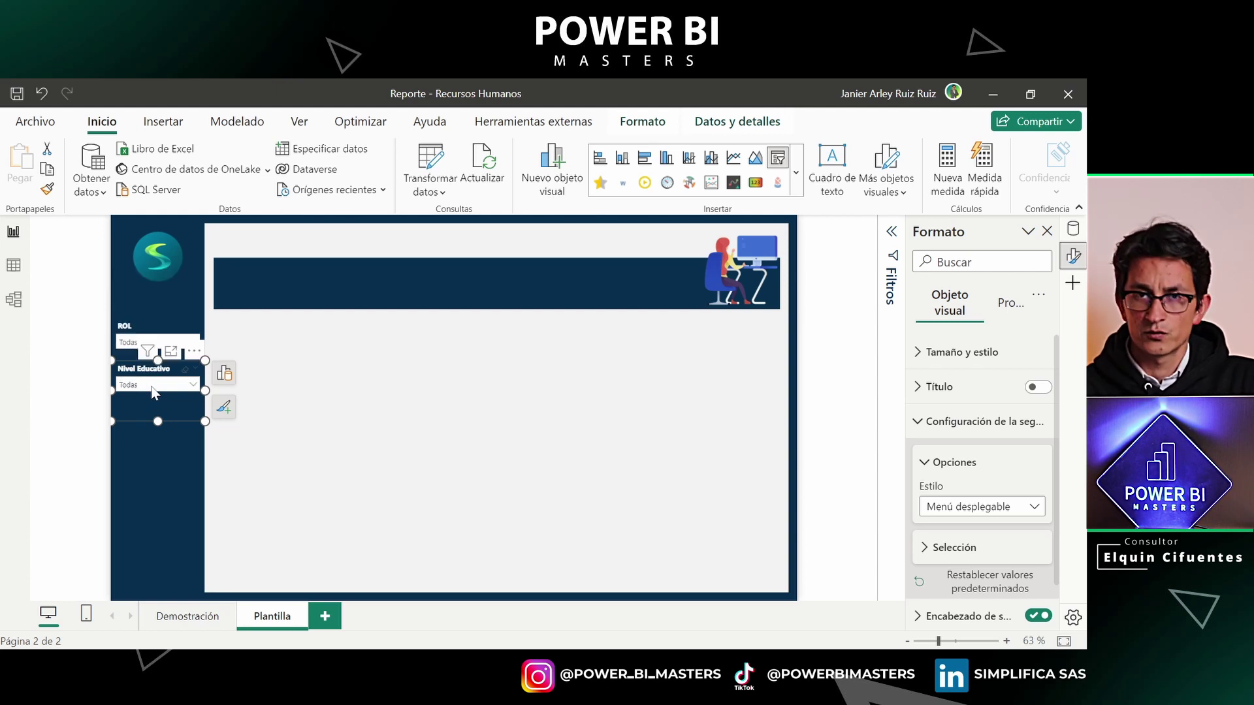
drag(158, 420, 169, 393)
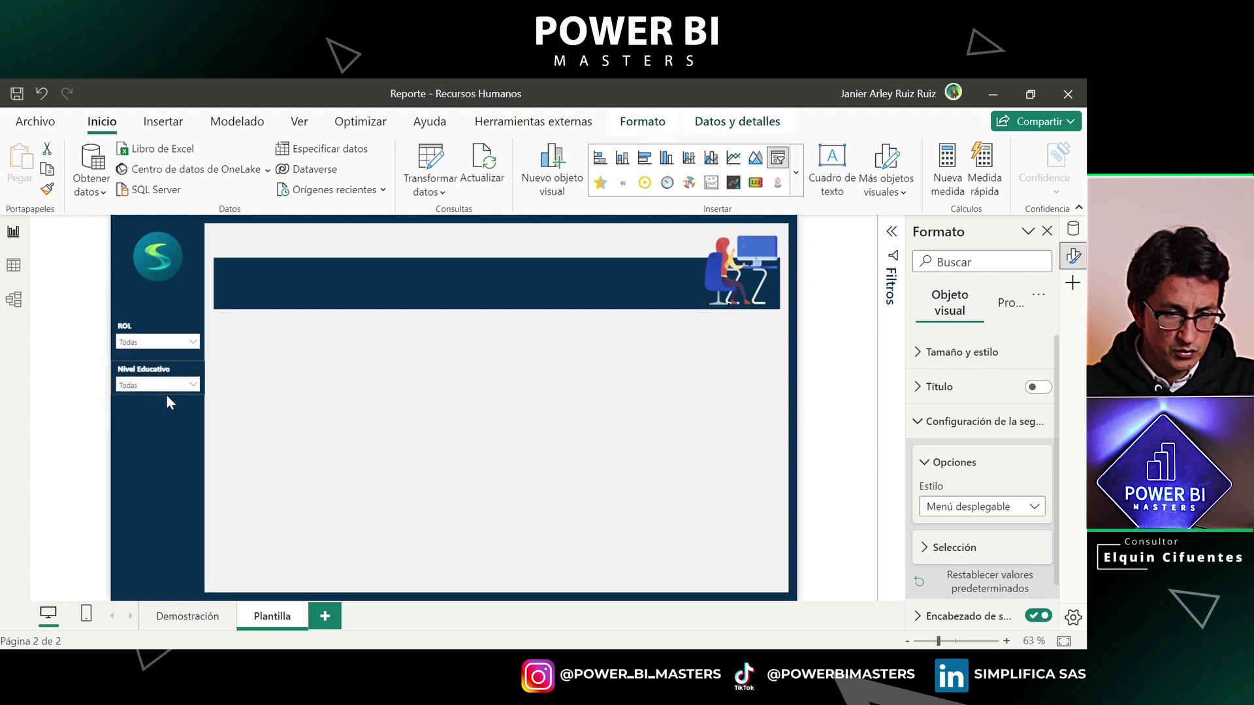
click(167, 394)
Retitle the second slicer's header from 'Nivel Educativo' to 'NIVEL EDUCATIVO' in capitals
scroll(979, 445, down, 2)
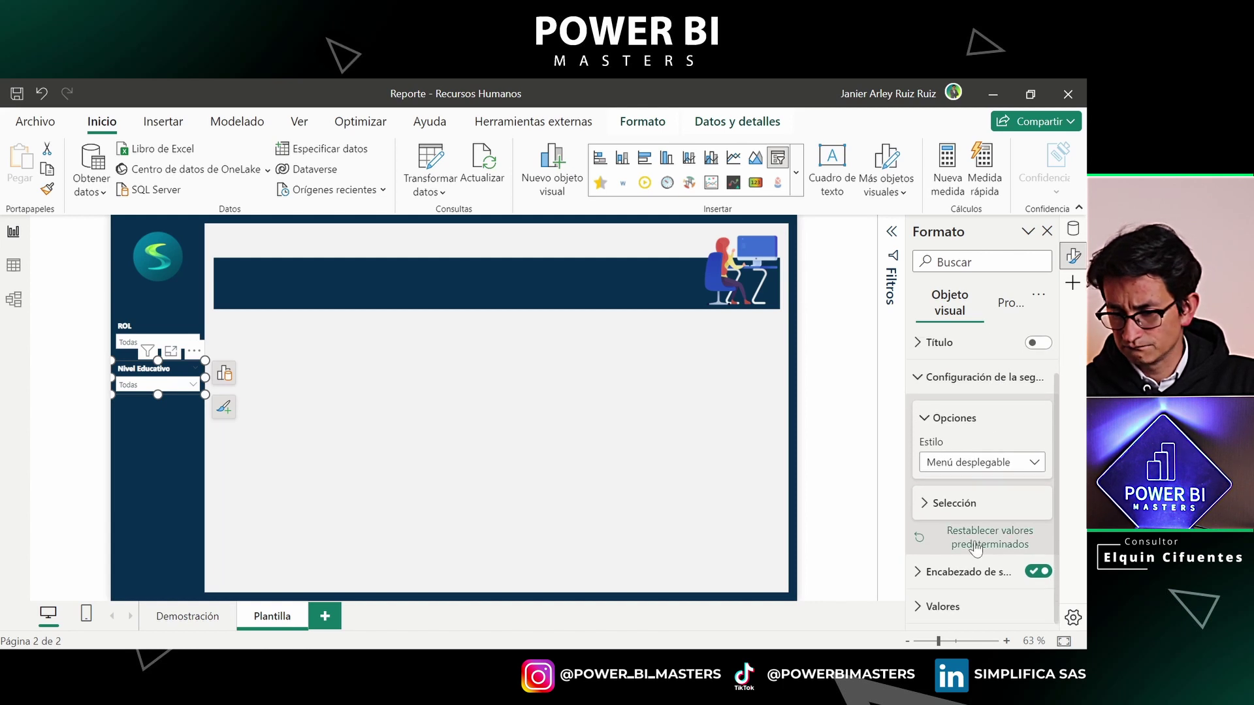
click(959, 574)
scroll(964, 458, down, 4)
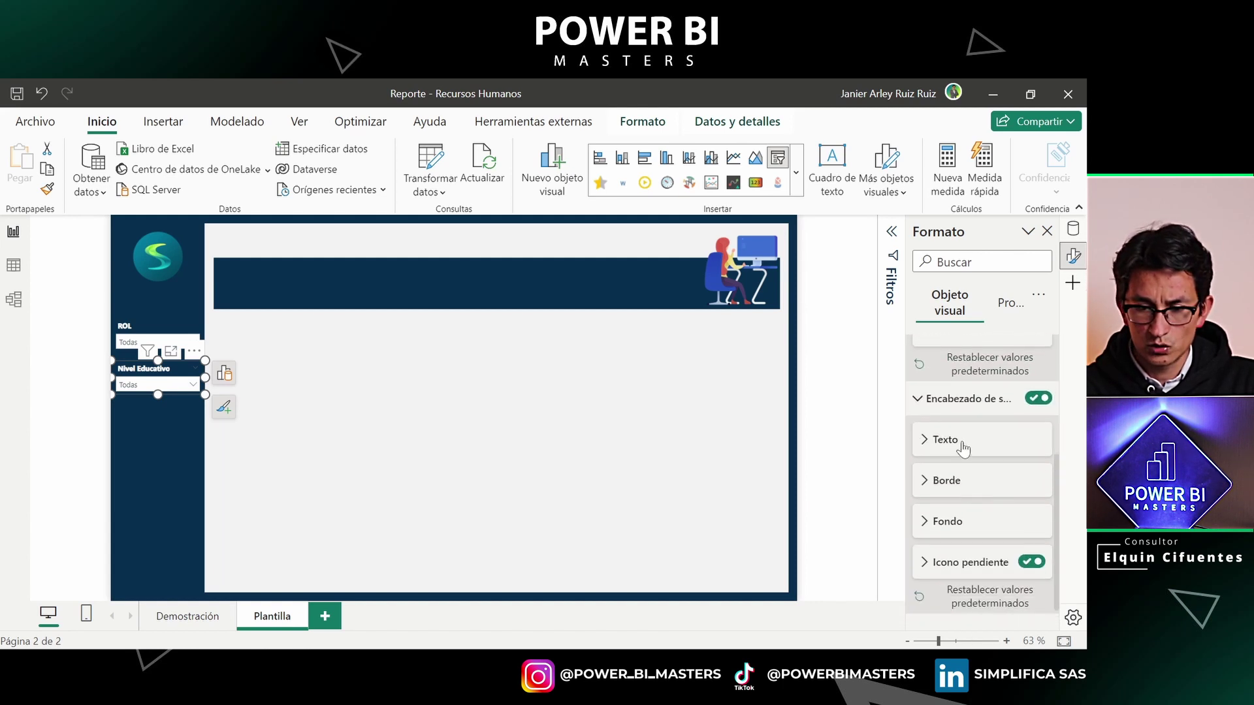
click(921, 443)
triple_click(948, 484)
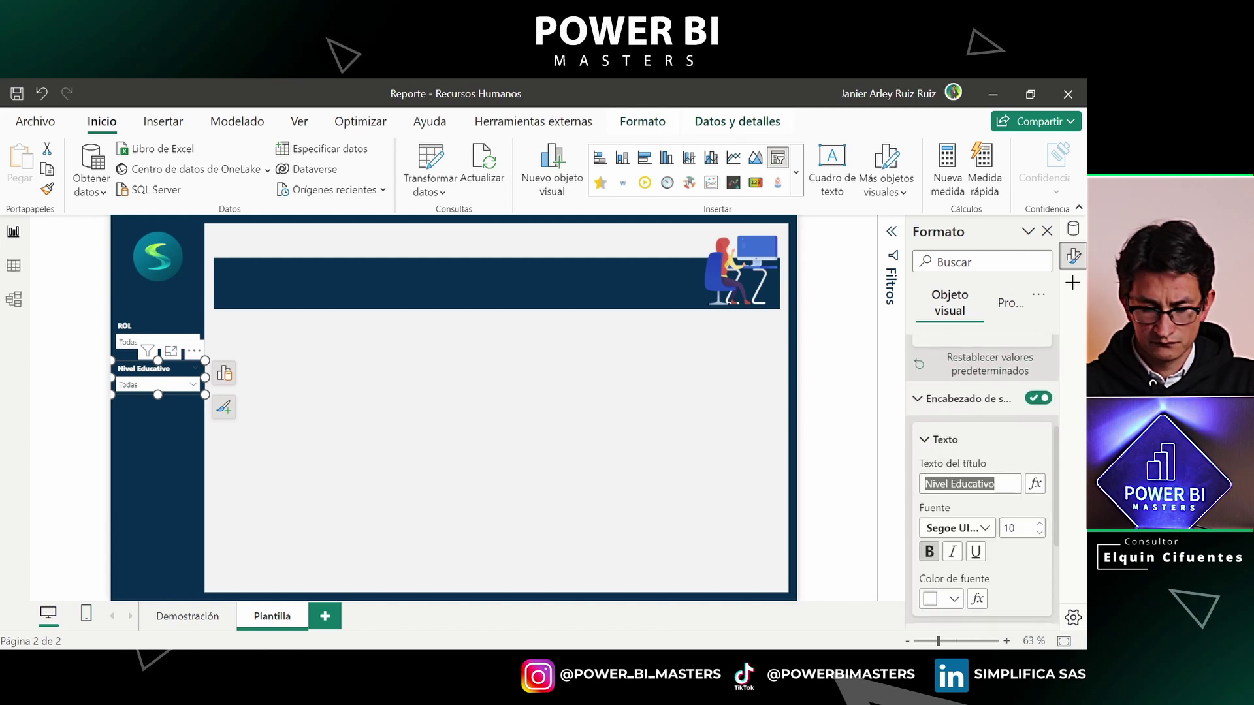
text(NIVEL)
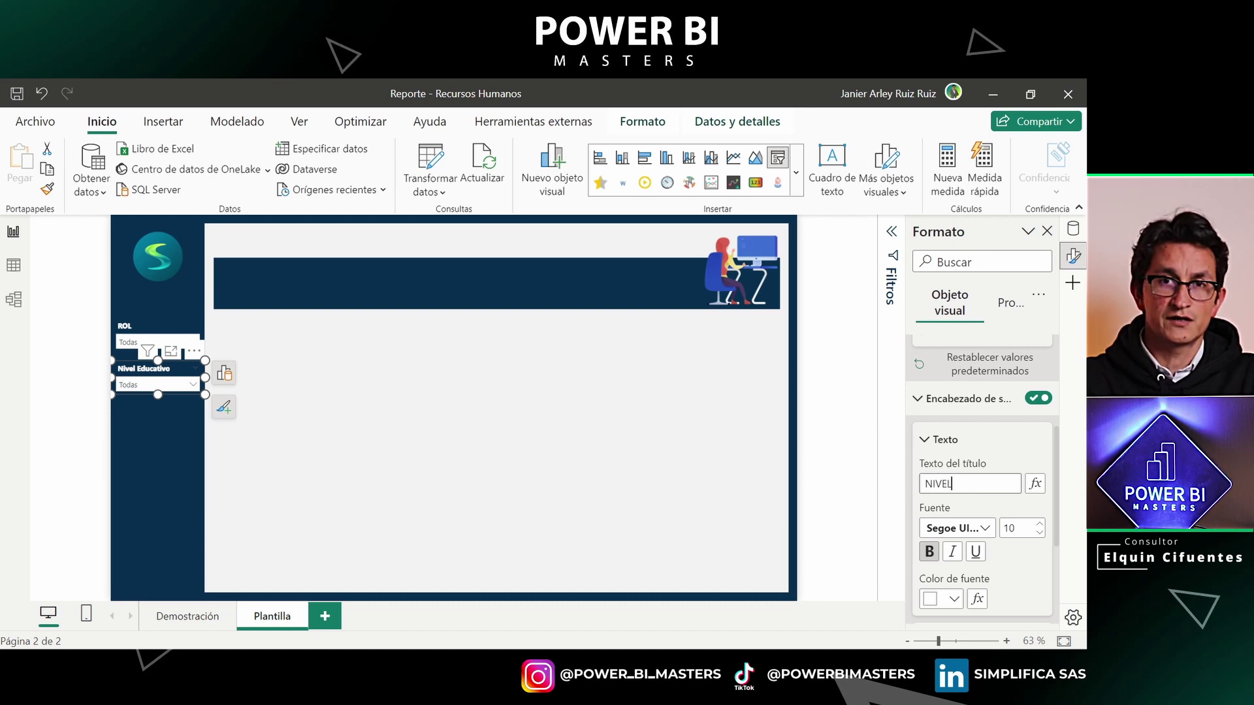
text( EDUCATIVO)
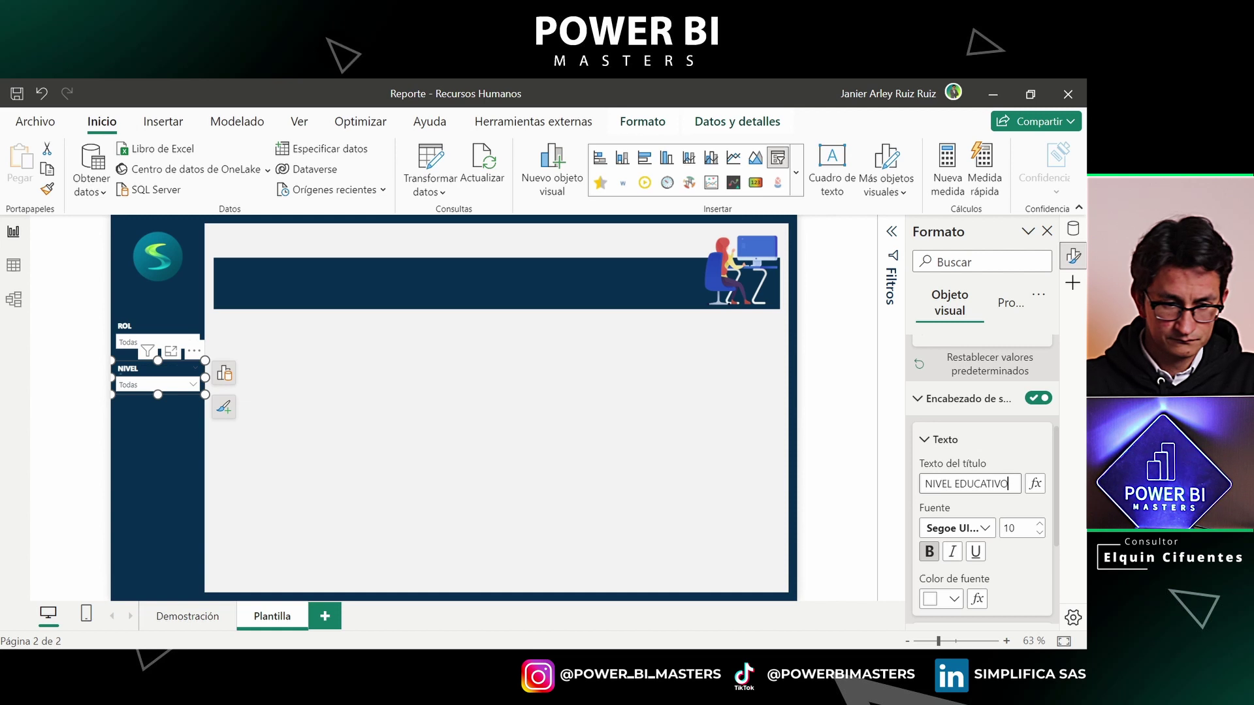
click(450, 420)
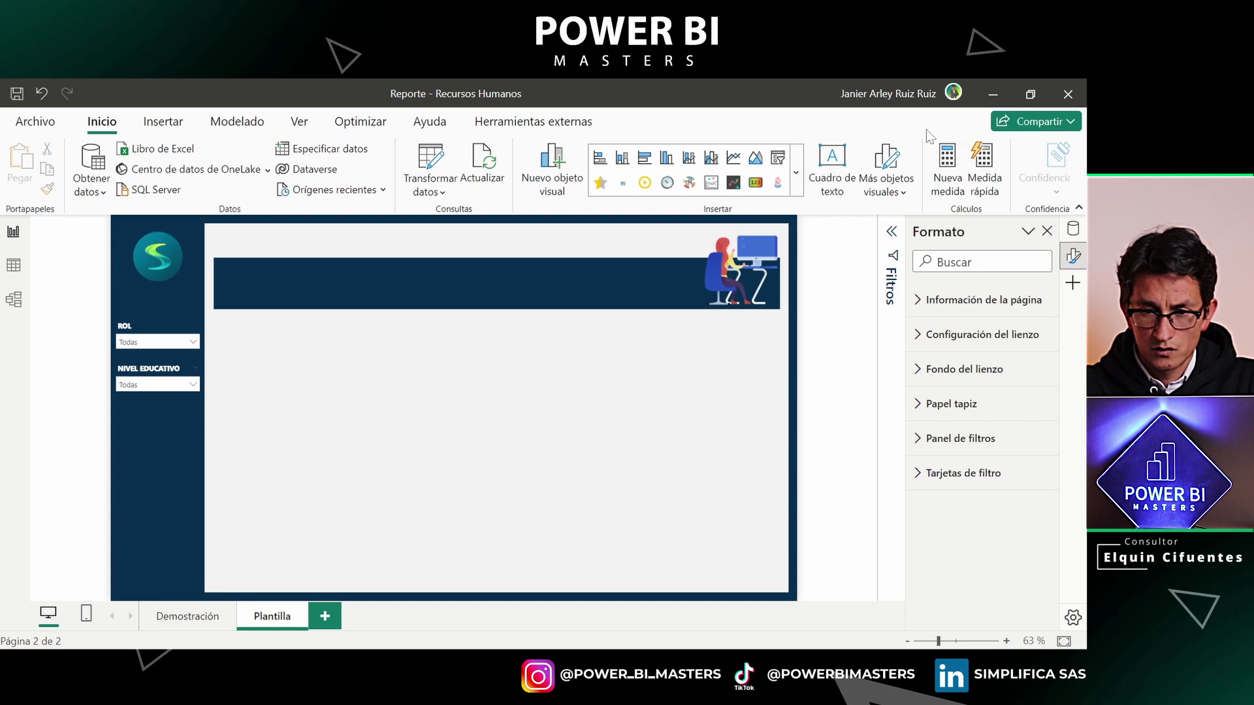
Insert a new slicer below the existing slicers and bind it to Recursos Humanos' Sede field
click(778, 158)
mouse_move(158, 273)
mouse_down()
mouse_move(166, 408)
mouse_move(134, 436)
mouse_up()
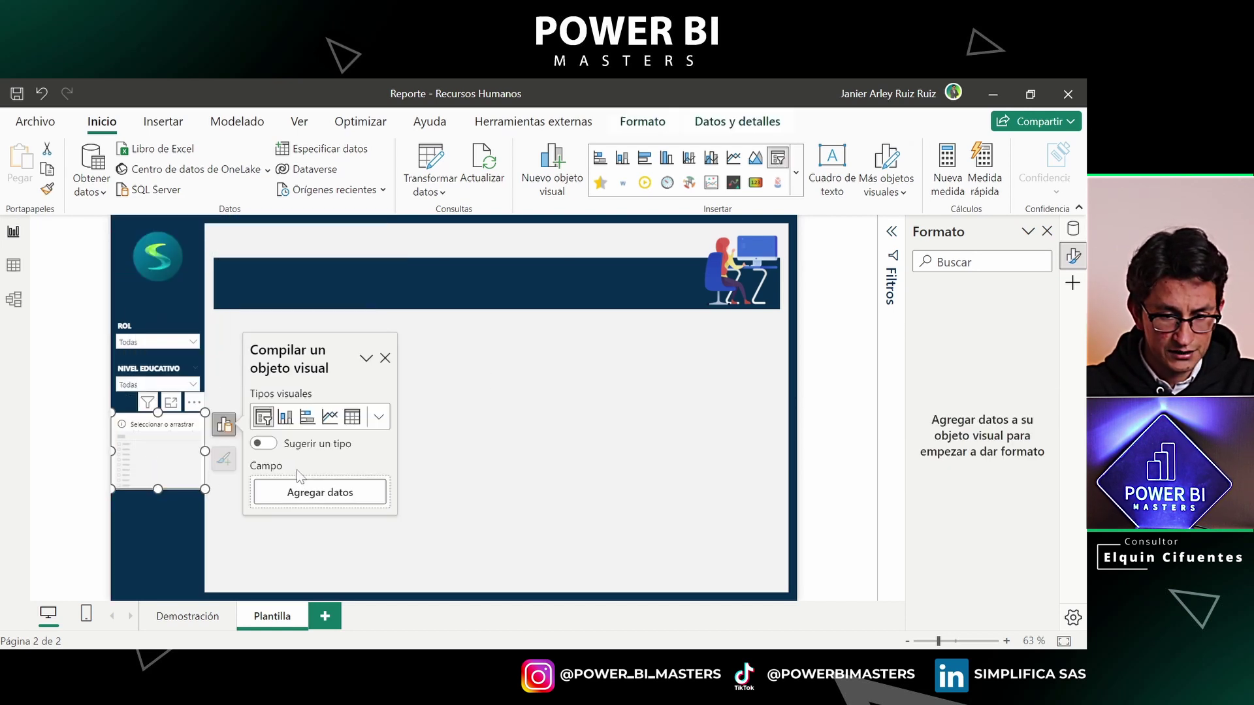
click(312, 496)
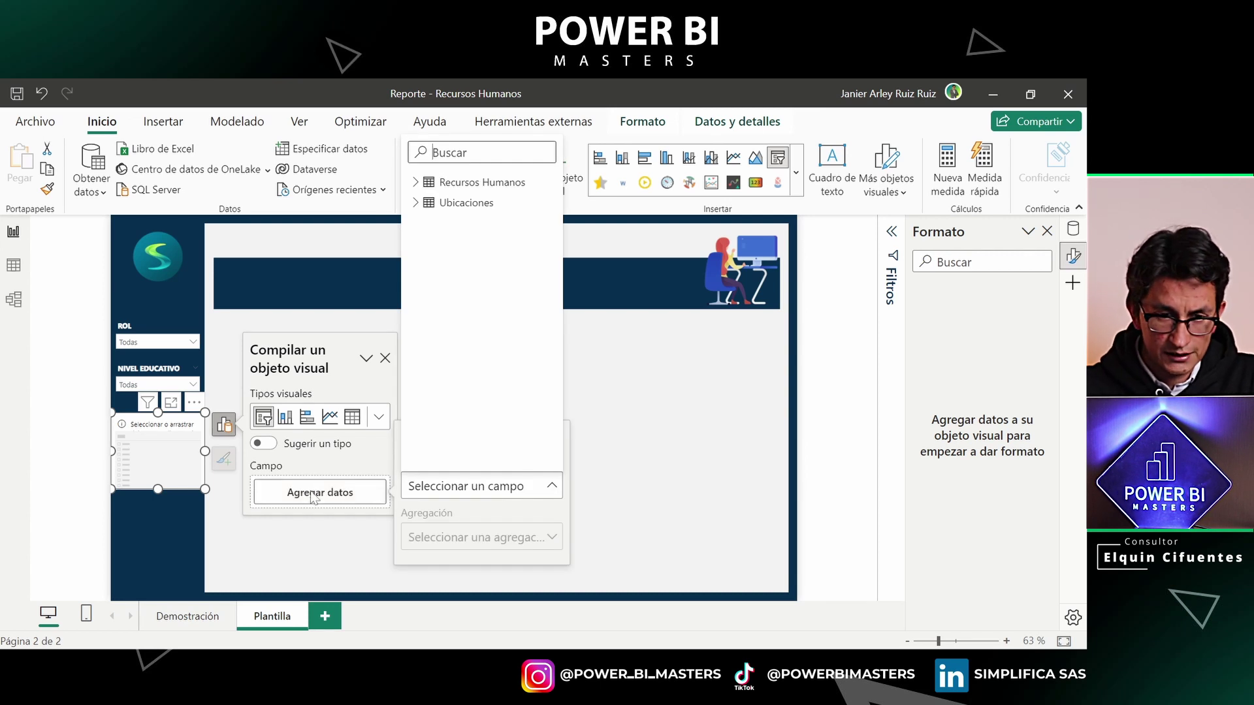
click(419, 185)
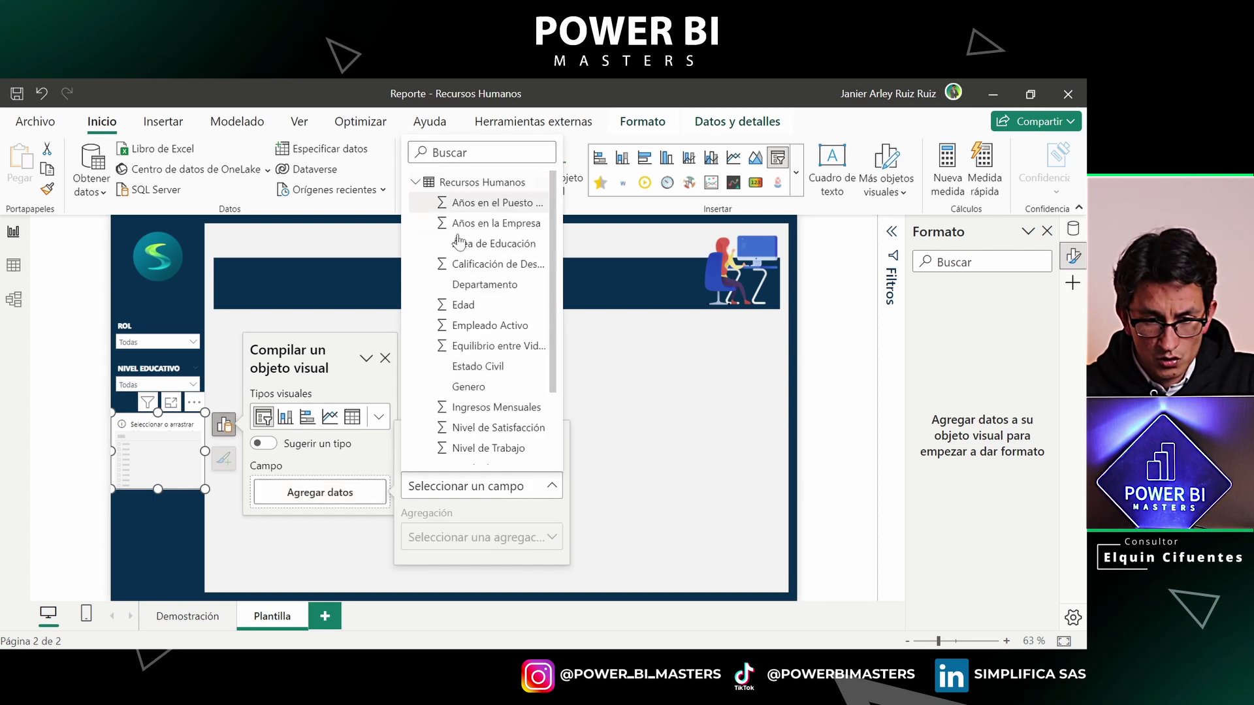
scroll(521, 382, down, 1)
scroll(521, 401, down, 1)
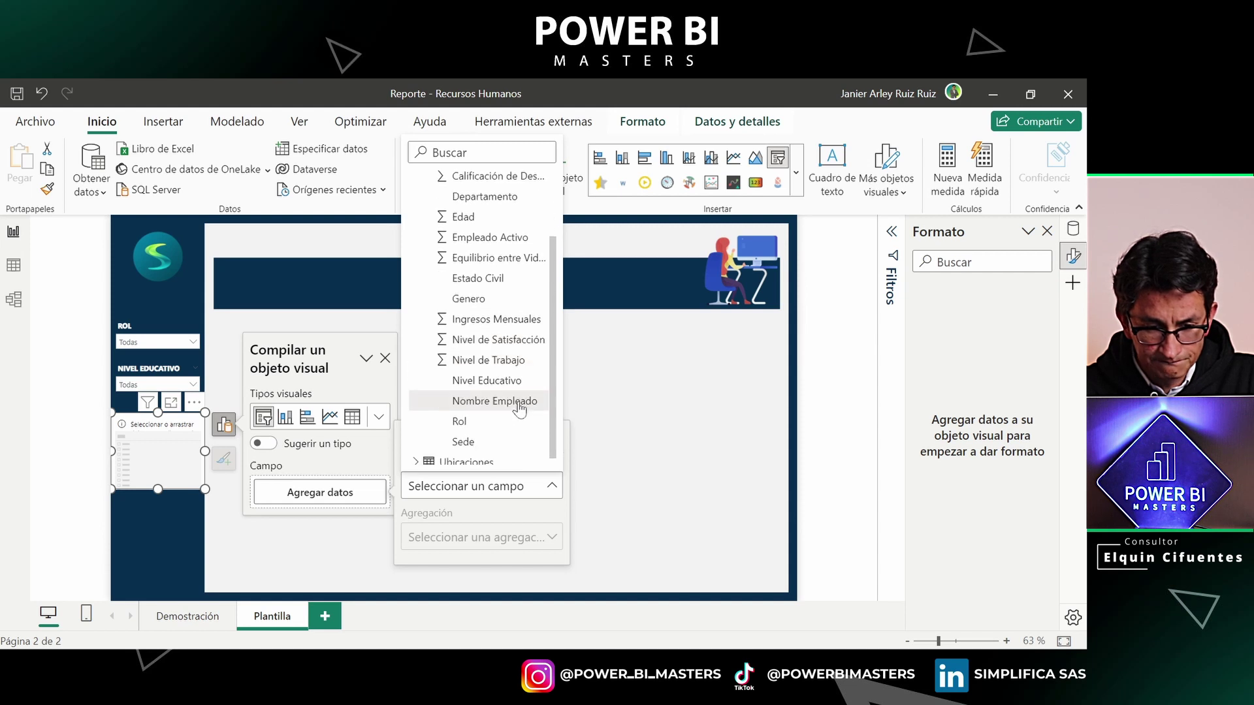
click(477, 443)
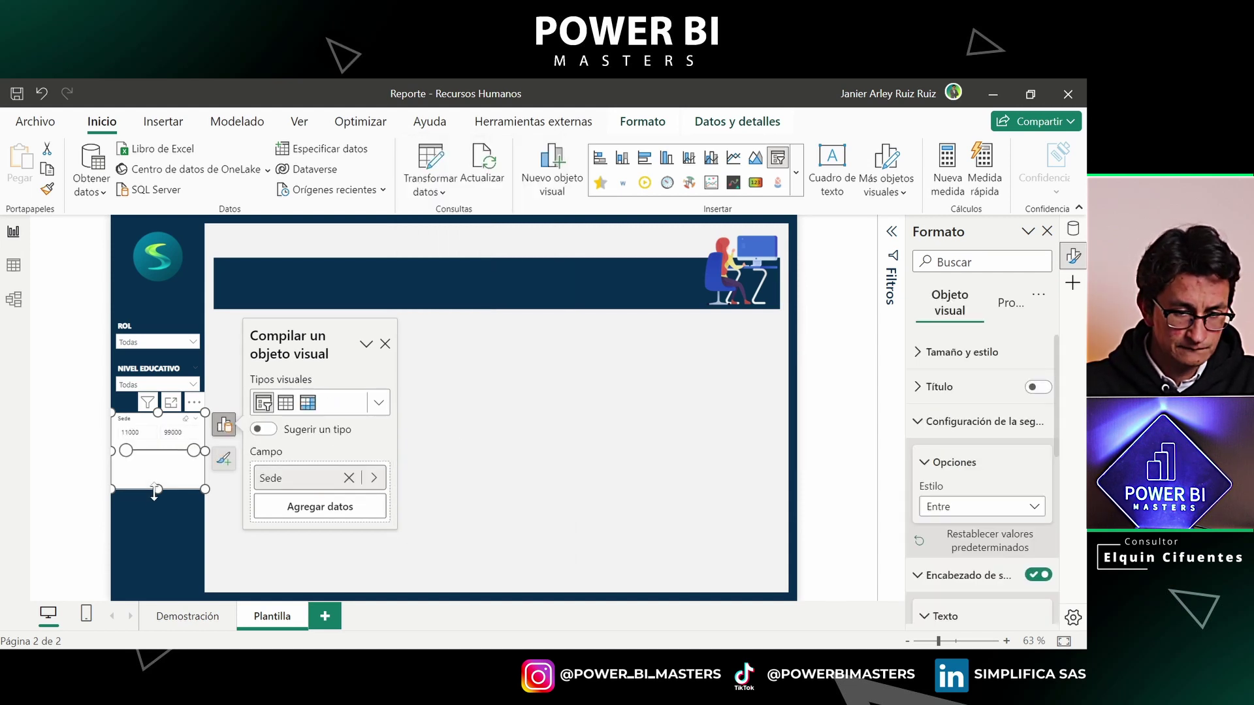
Replace Sede with the Ubicaciones table's Nombre Sede field and shorten the slicer
click(375, 480)
click(477, 471)
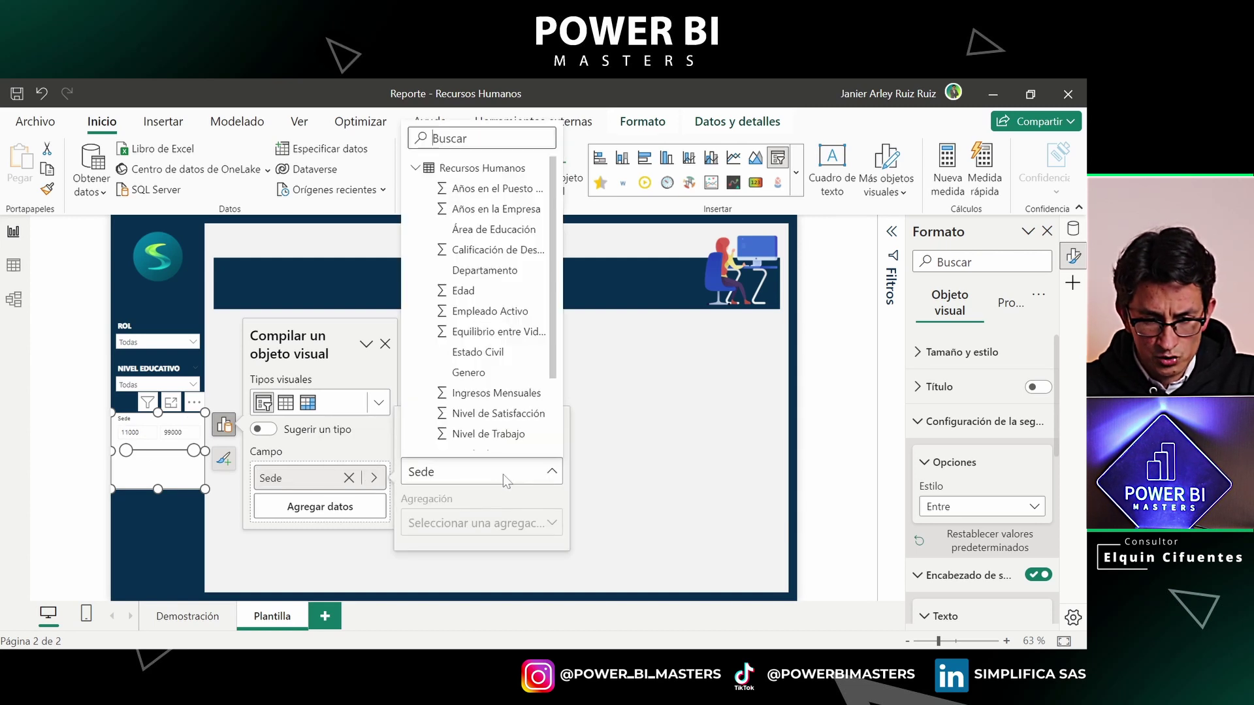
scroll(488, 332, down, 1)
click(416, 440)
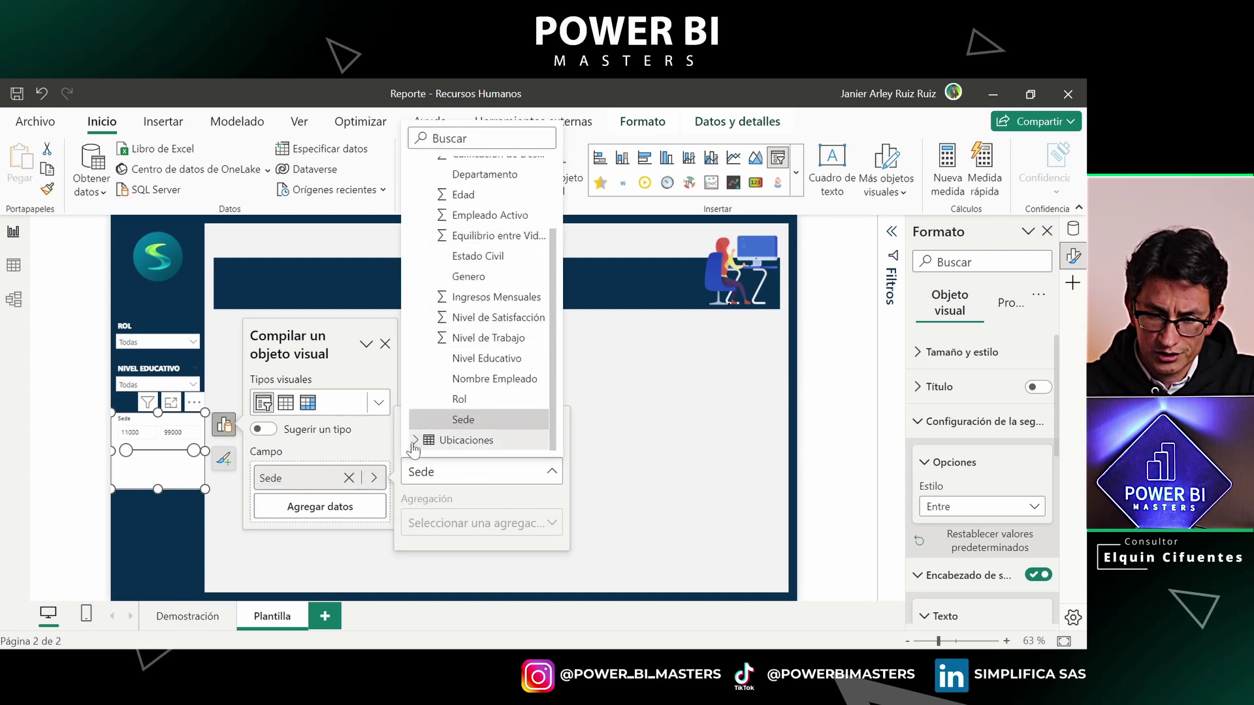
scroll(478, 361, down, 3)
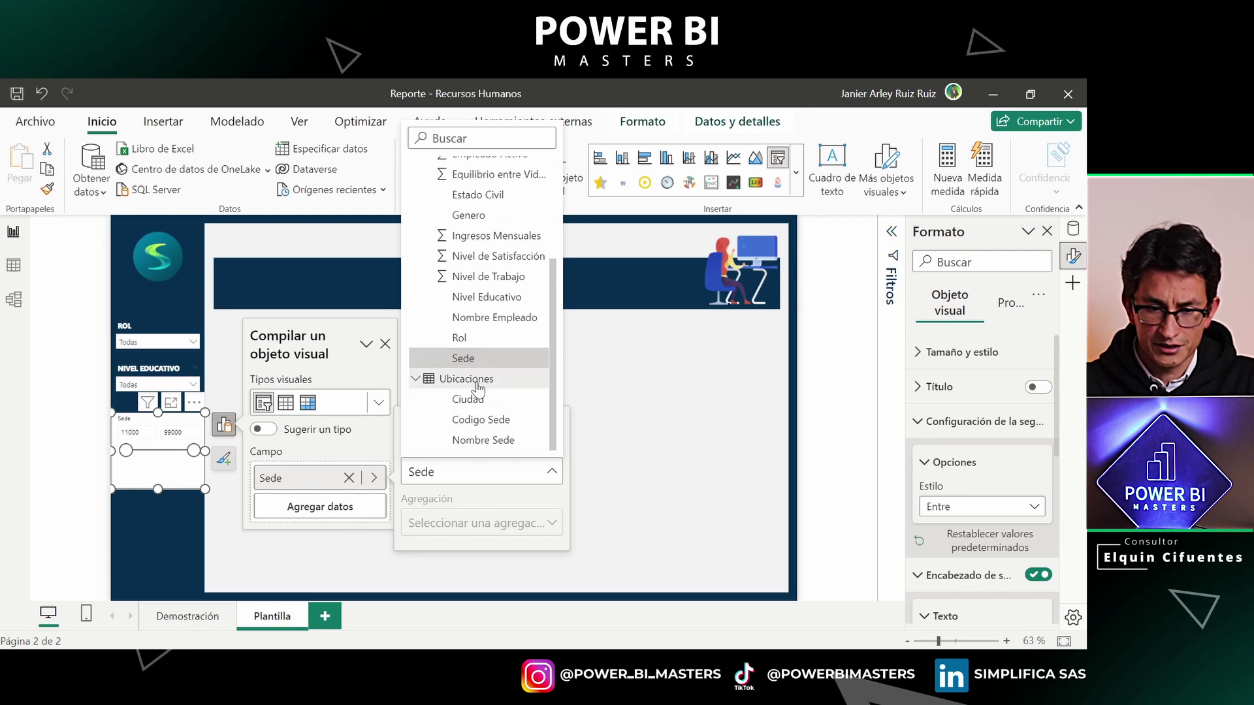
click(483, 441)
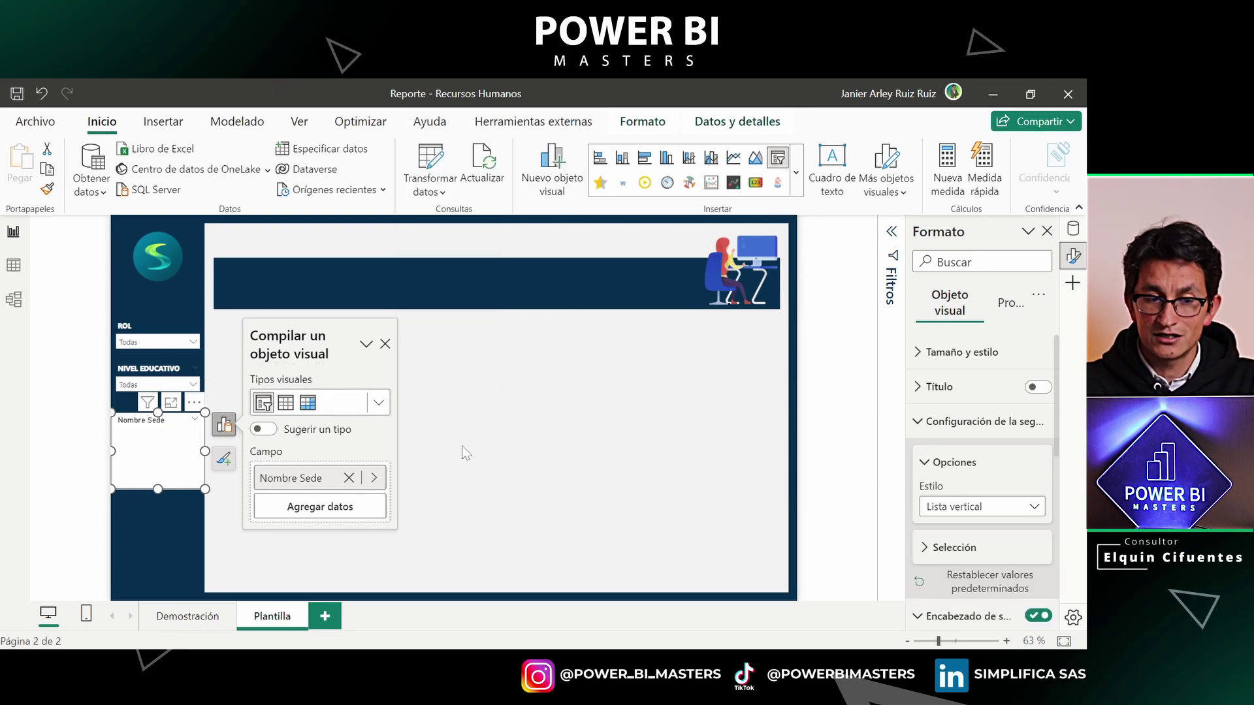
mouse_move(161, 479)
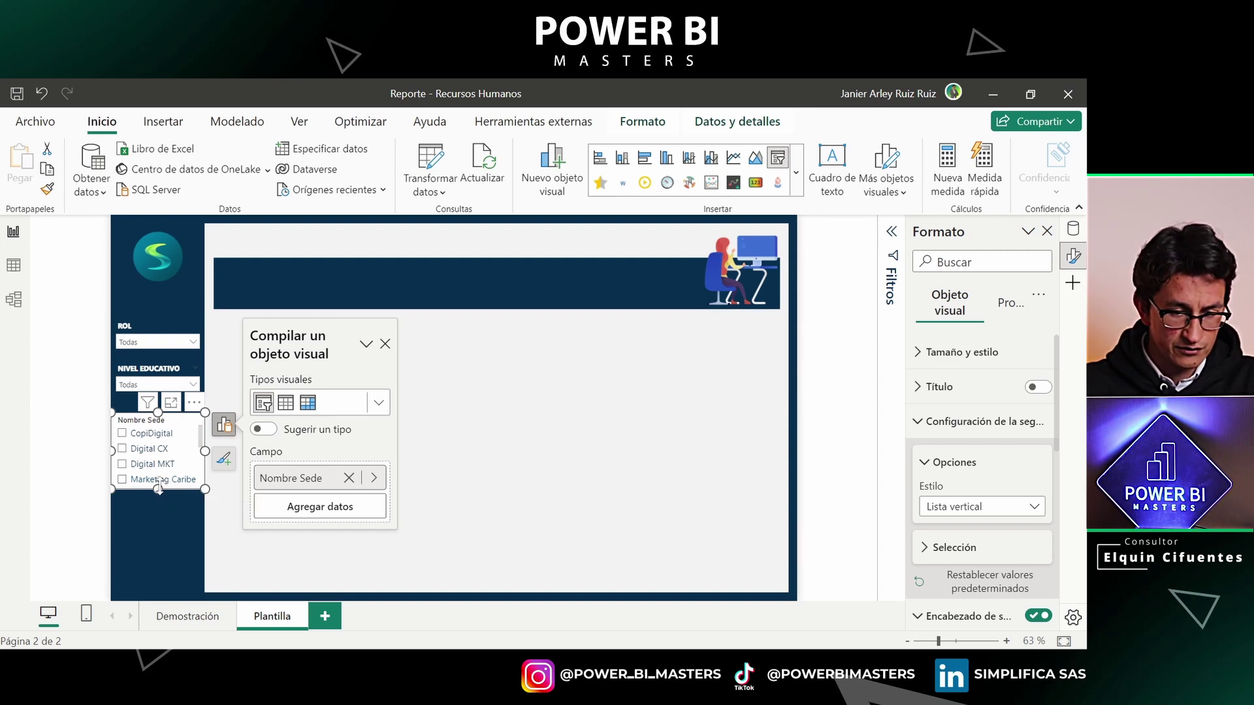
drag(159, 489, 160, 463)
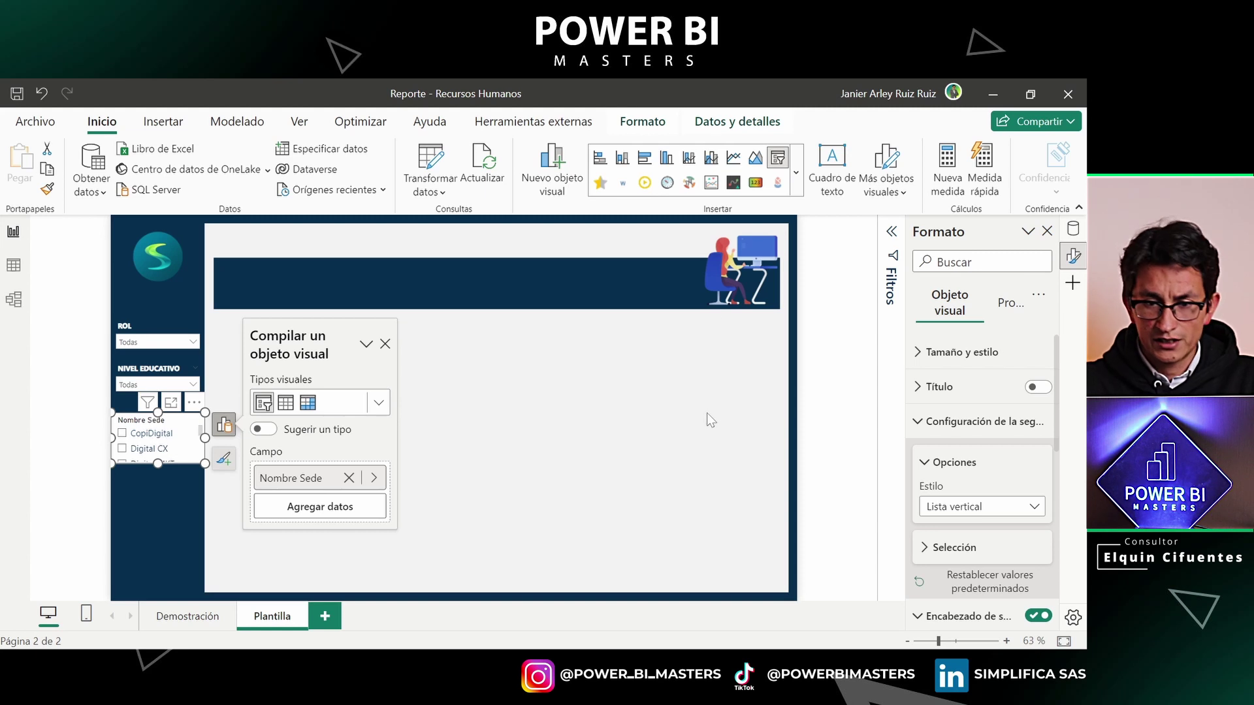
click(706, 420)
click(774, 171)
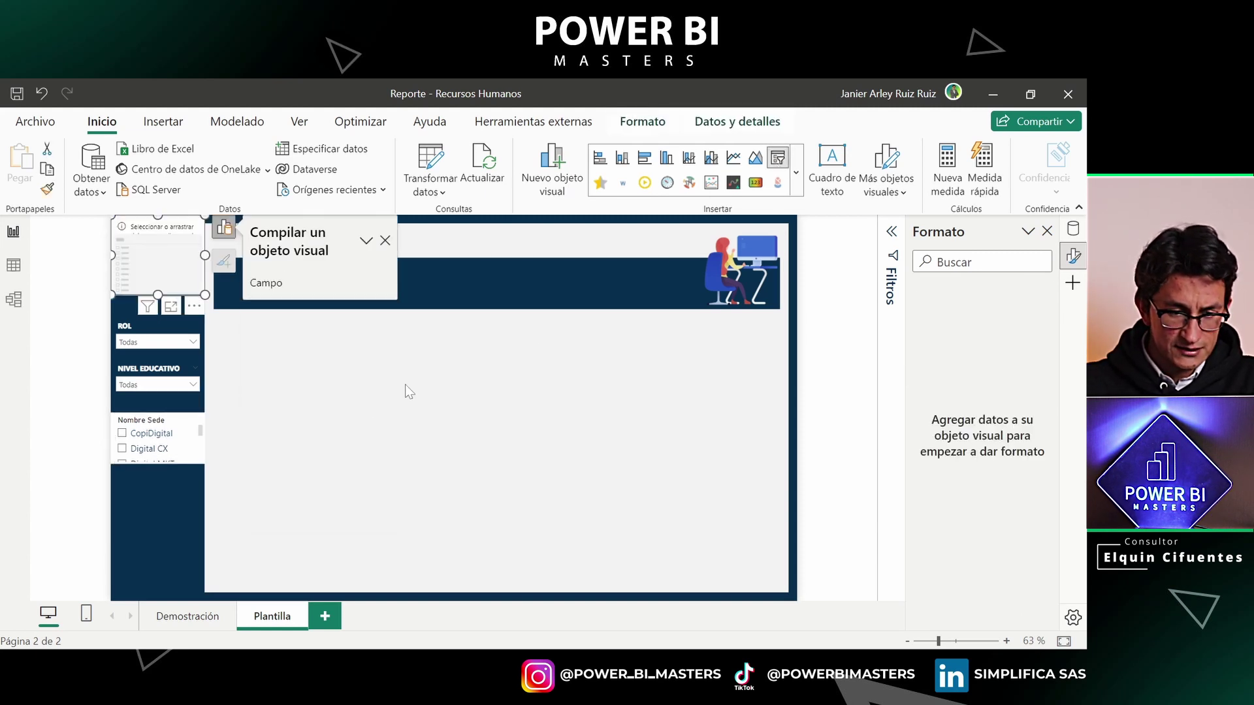
Place the new slicer under Nombre Sede, bind it to Estado Civil, and shorten it
drag(167, 252, 158, 495)
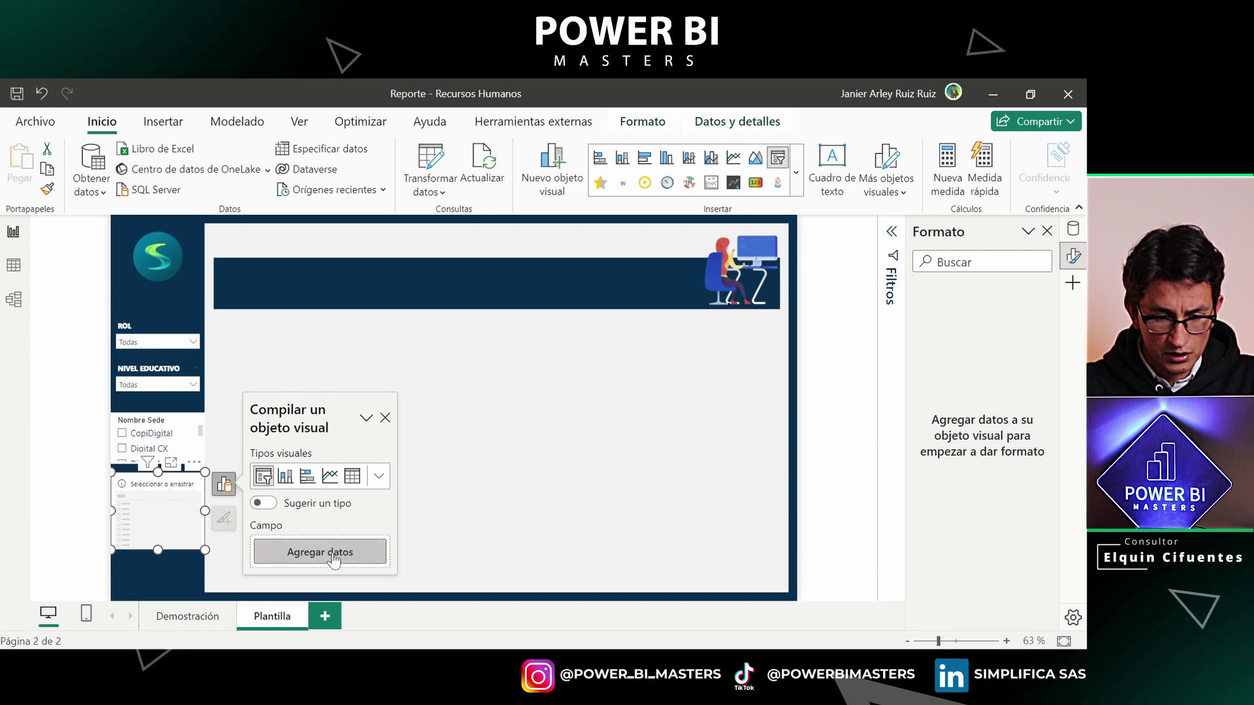
click(320, 552)
click(421, 246)
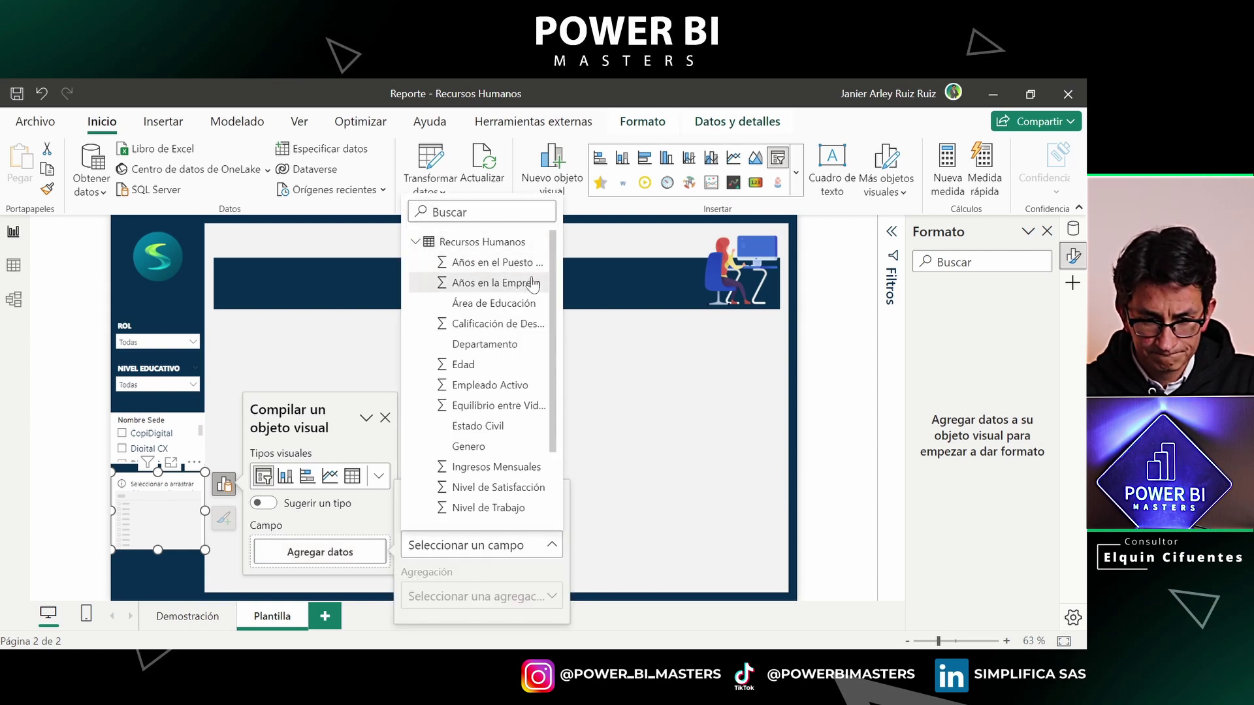
scroll(519, 324, down, 1)
click(495, 381)
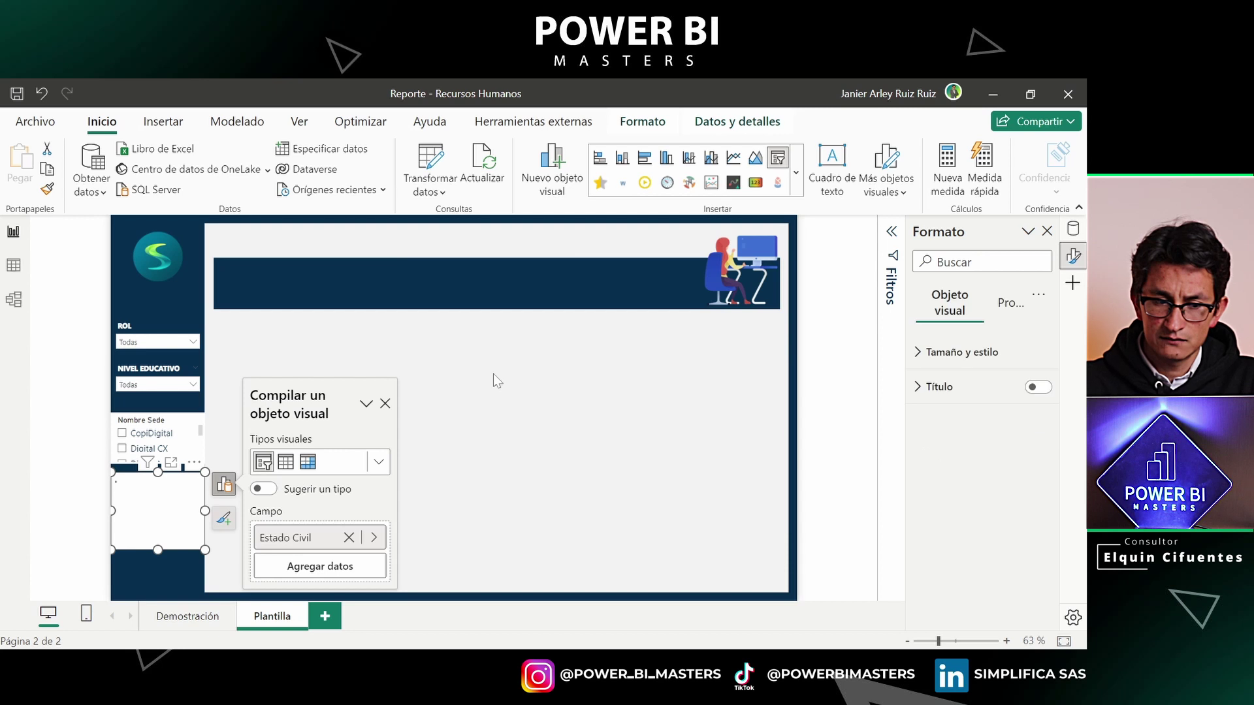
drag(160, 550, 160, 531)
click(479, 507)
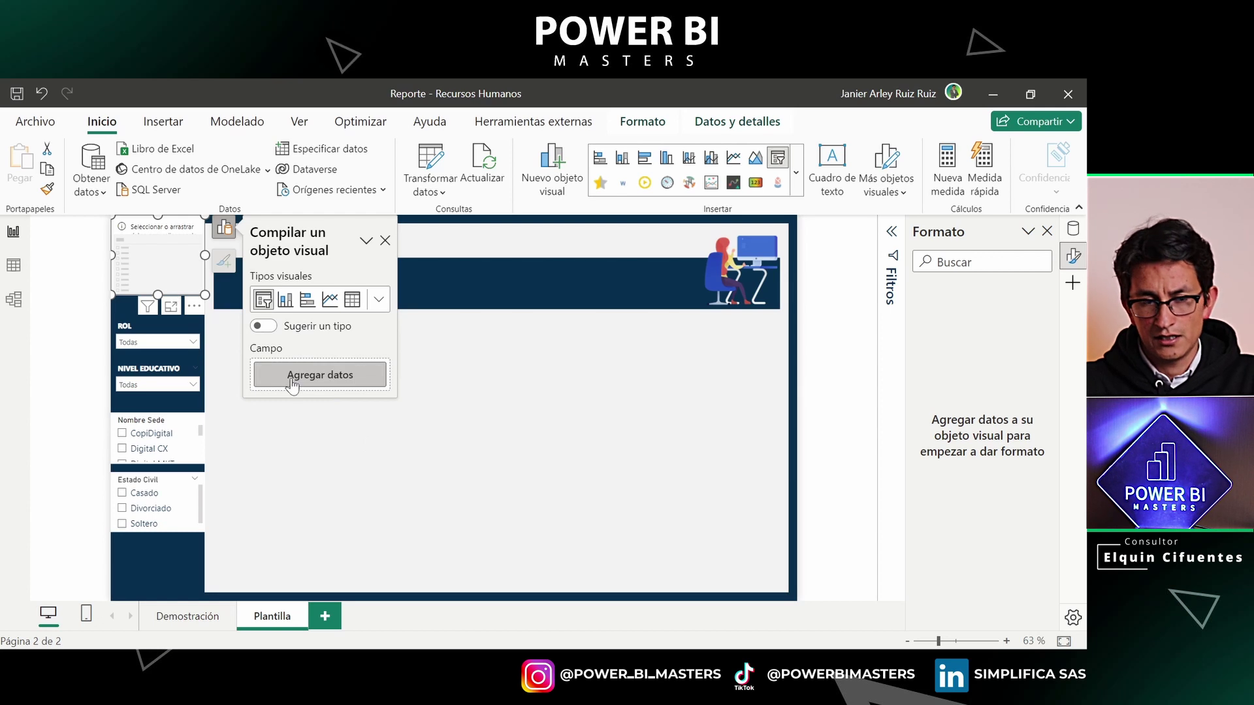
Bind the new slicer to Genero, found by searching 'gener', and move it onto the white canvas
click(292, 384)
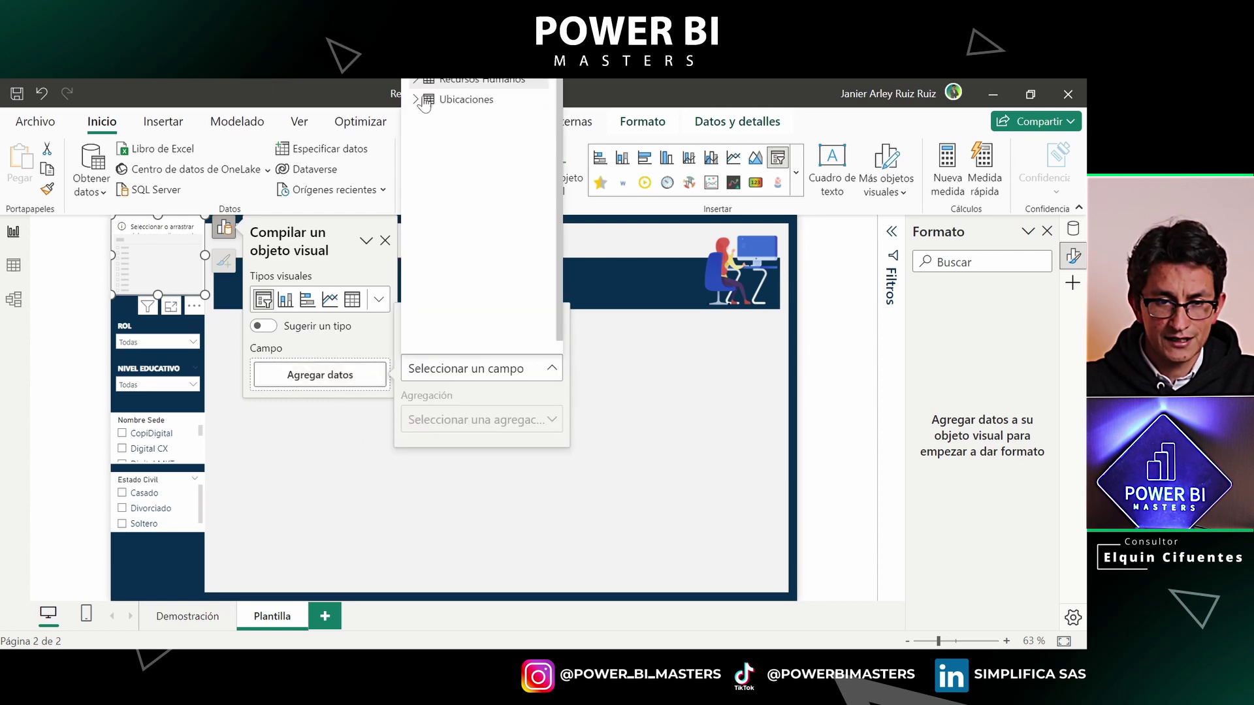
text(gener)
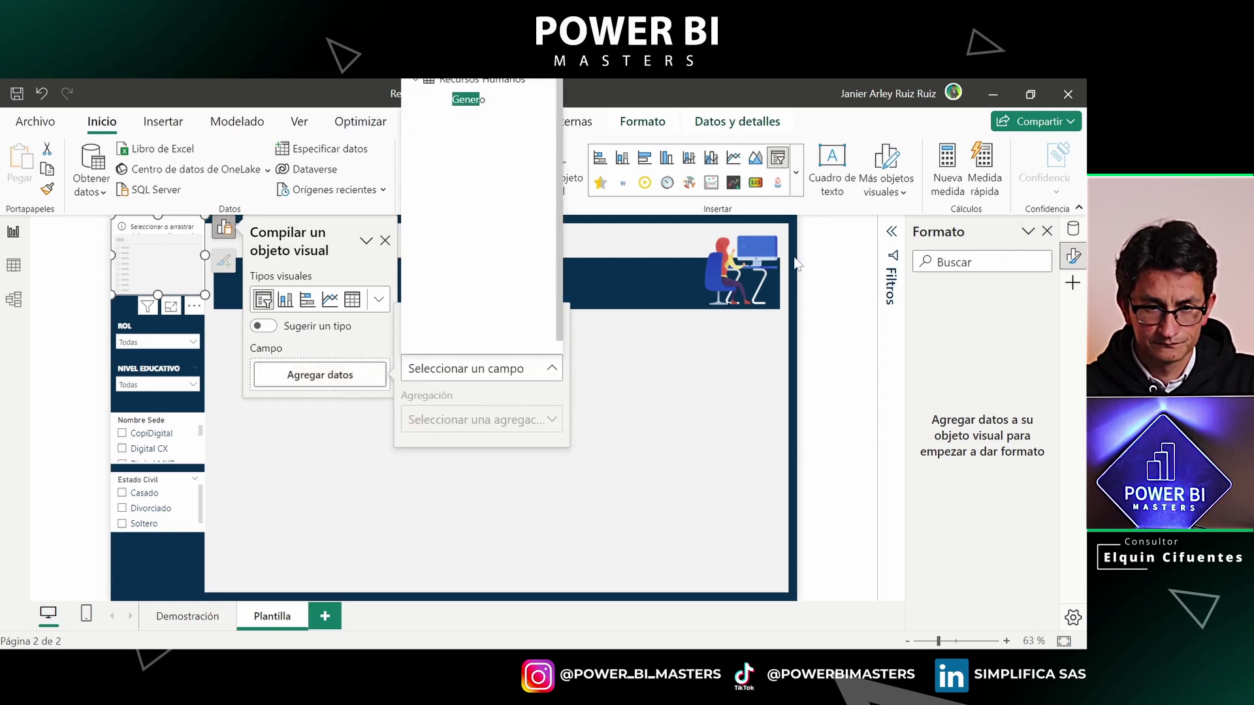
click(465, 99)
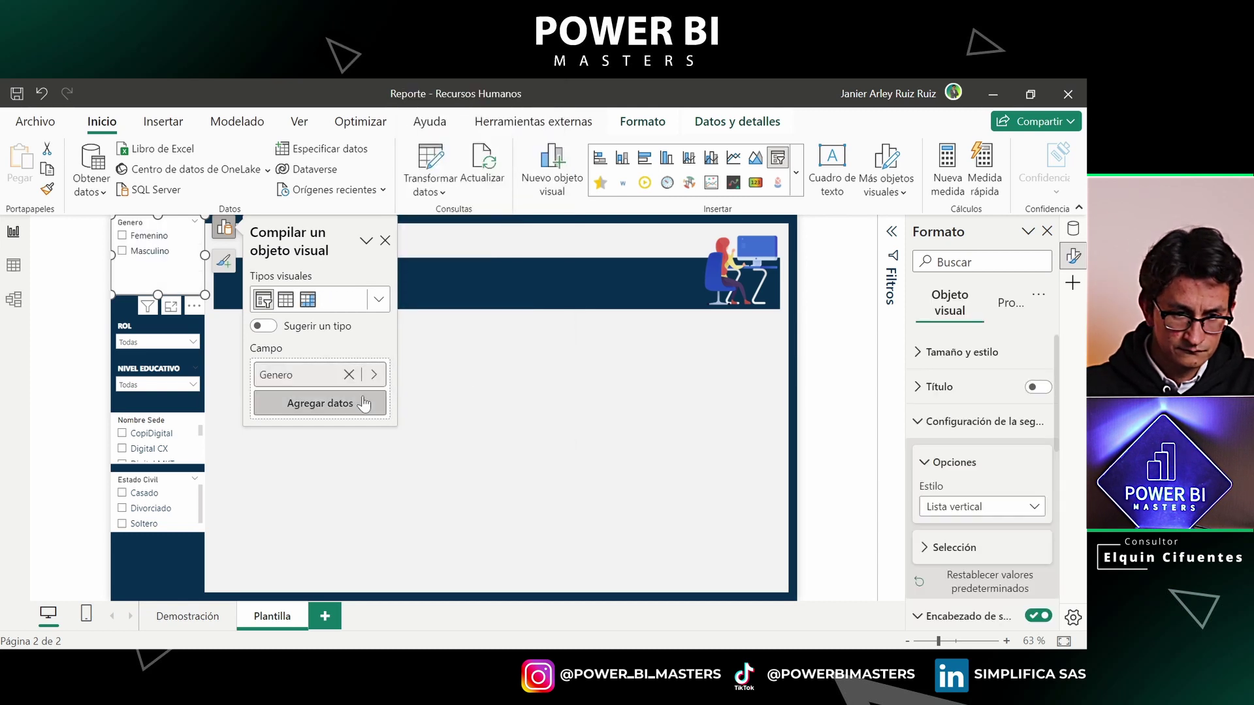
click(466, 366)
mouse_move(130, 238)
mouse_down()
mouse_move(283, 460)
mouse_move(256, 461)
mouse_up()
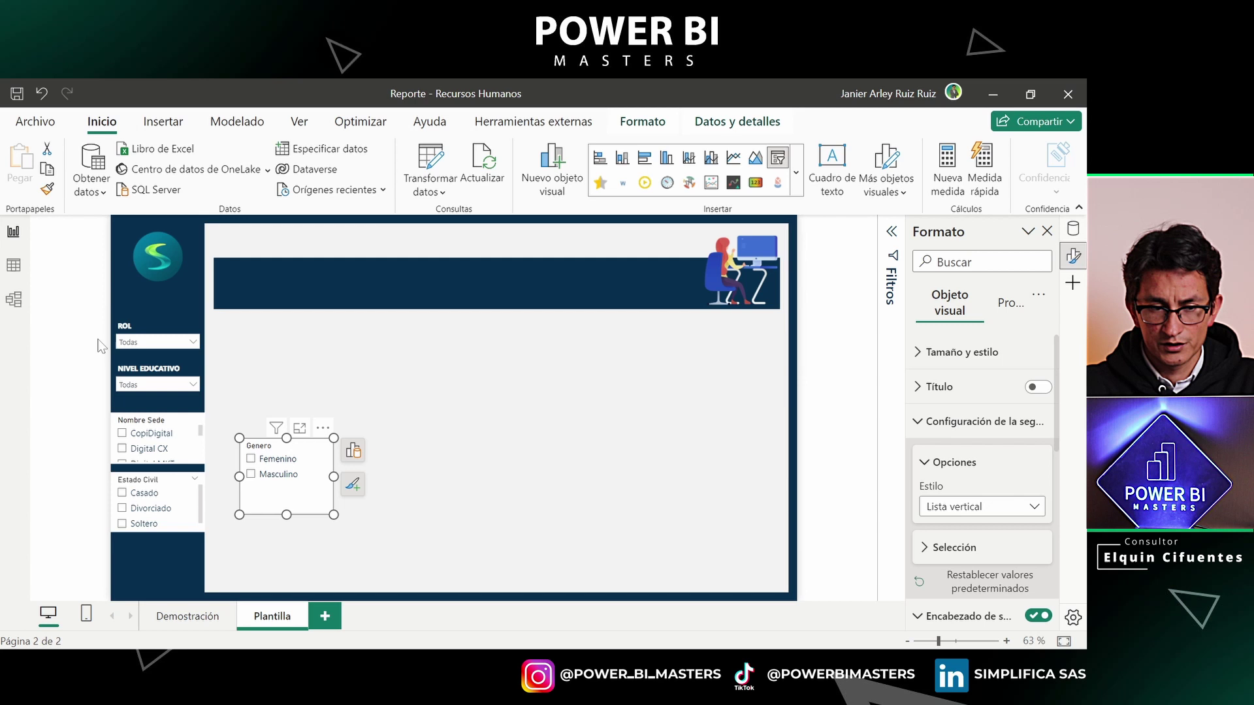
click(124, 331)
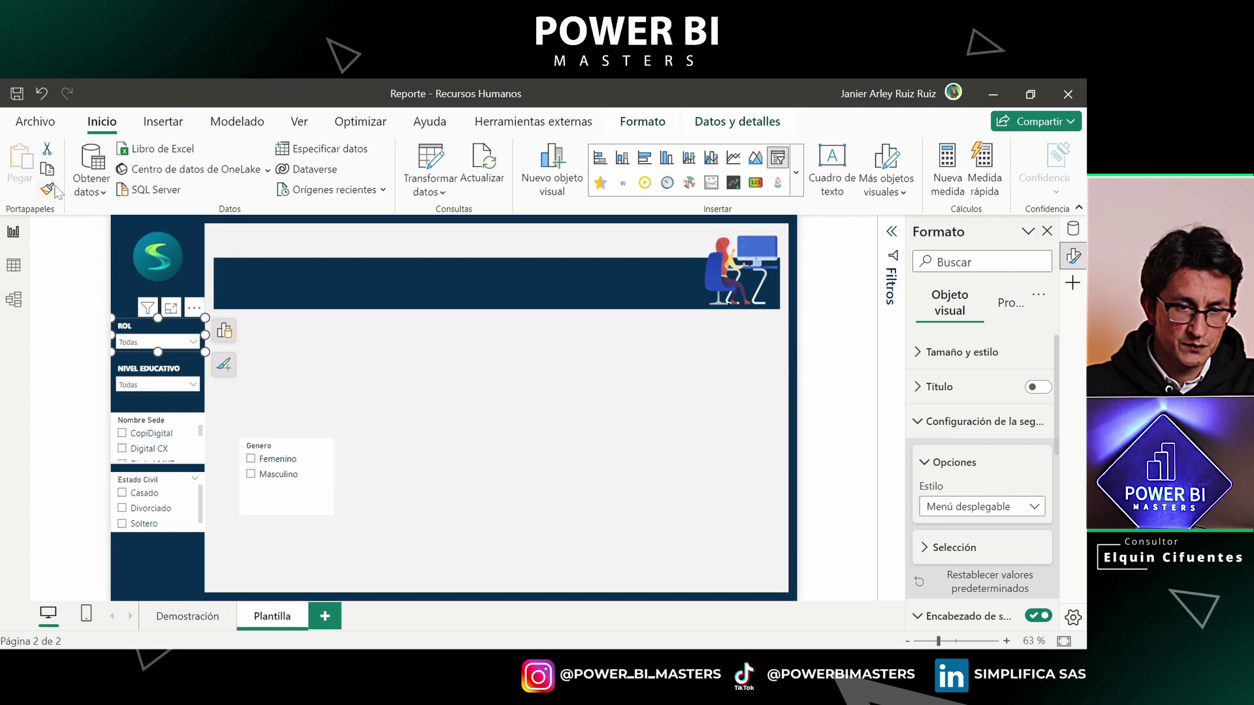
Switch the Nombre Sede, Estado Civil and Genero slicers to the Menú desplegable dropdown style
click(160, 424)
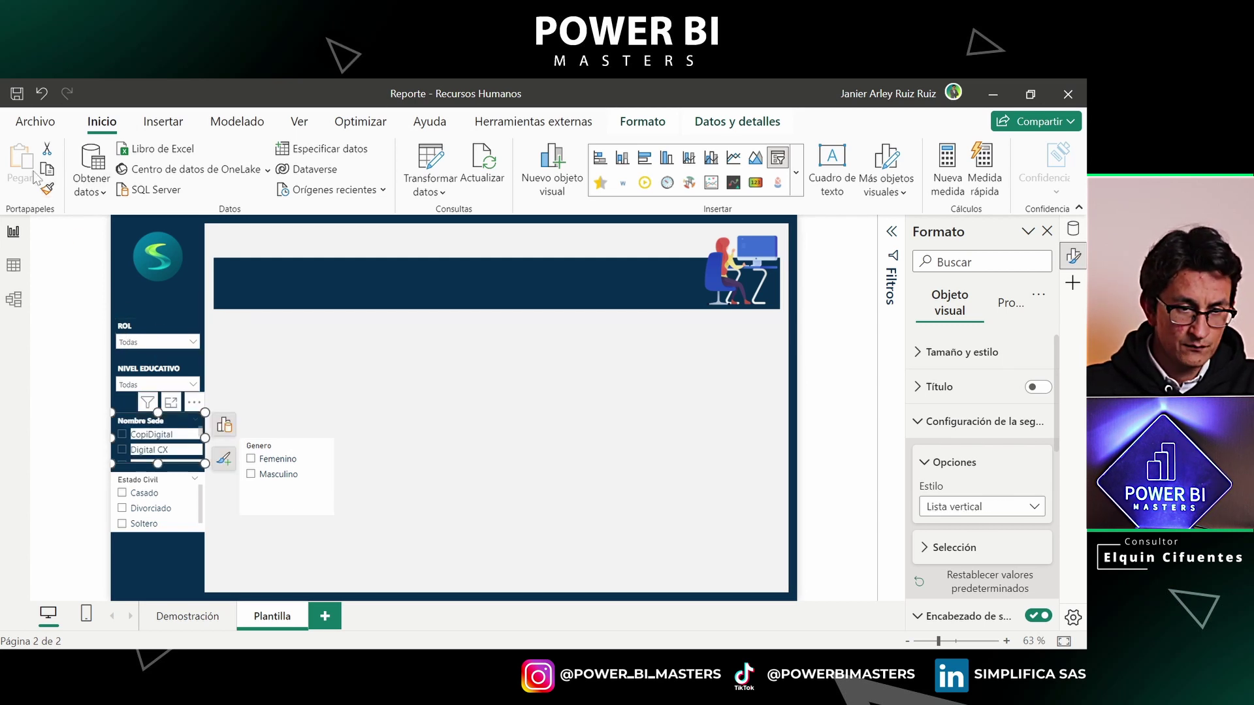
click(135, 482)
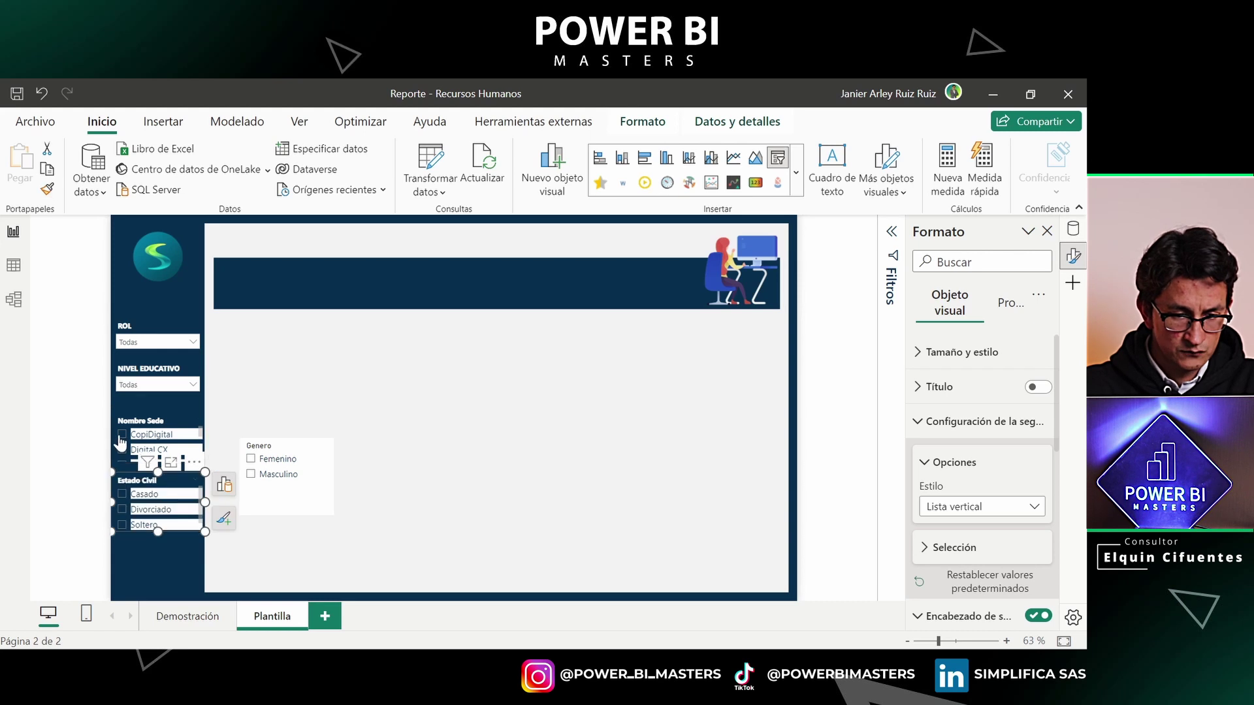
click(47, 188)
mouse_move(284, 470)
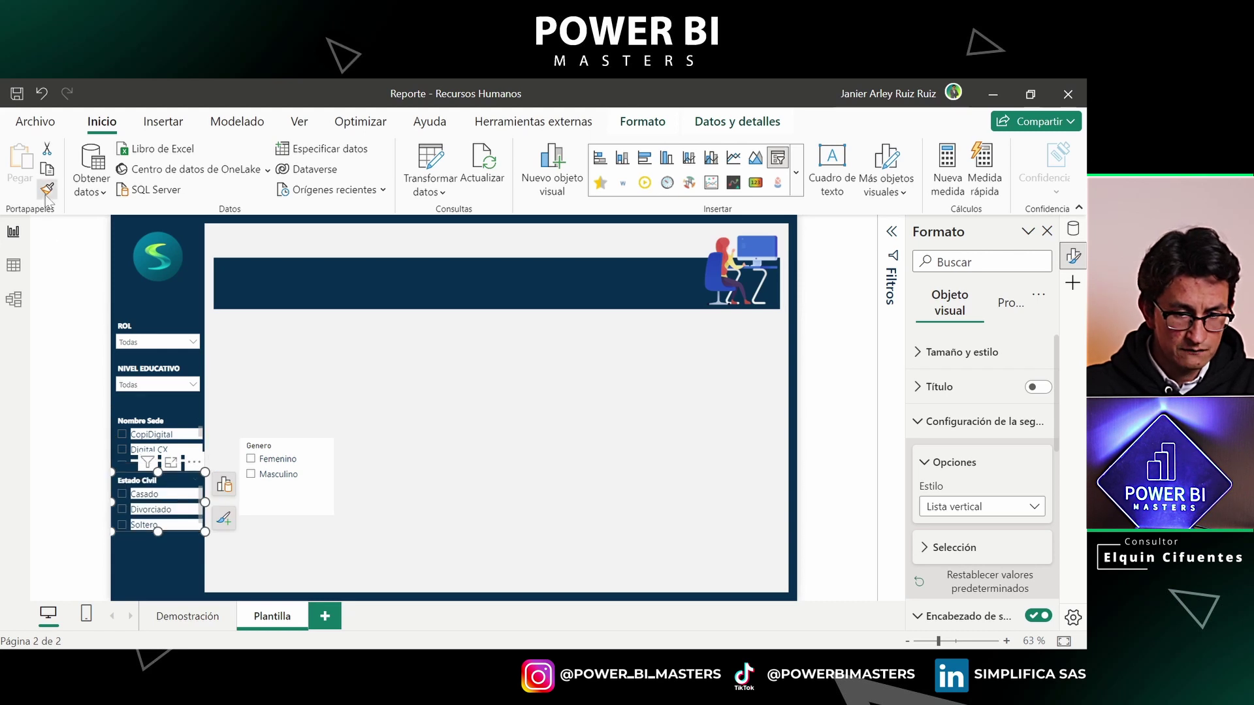
click(277, 454)
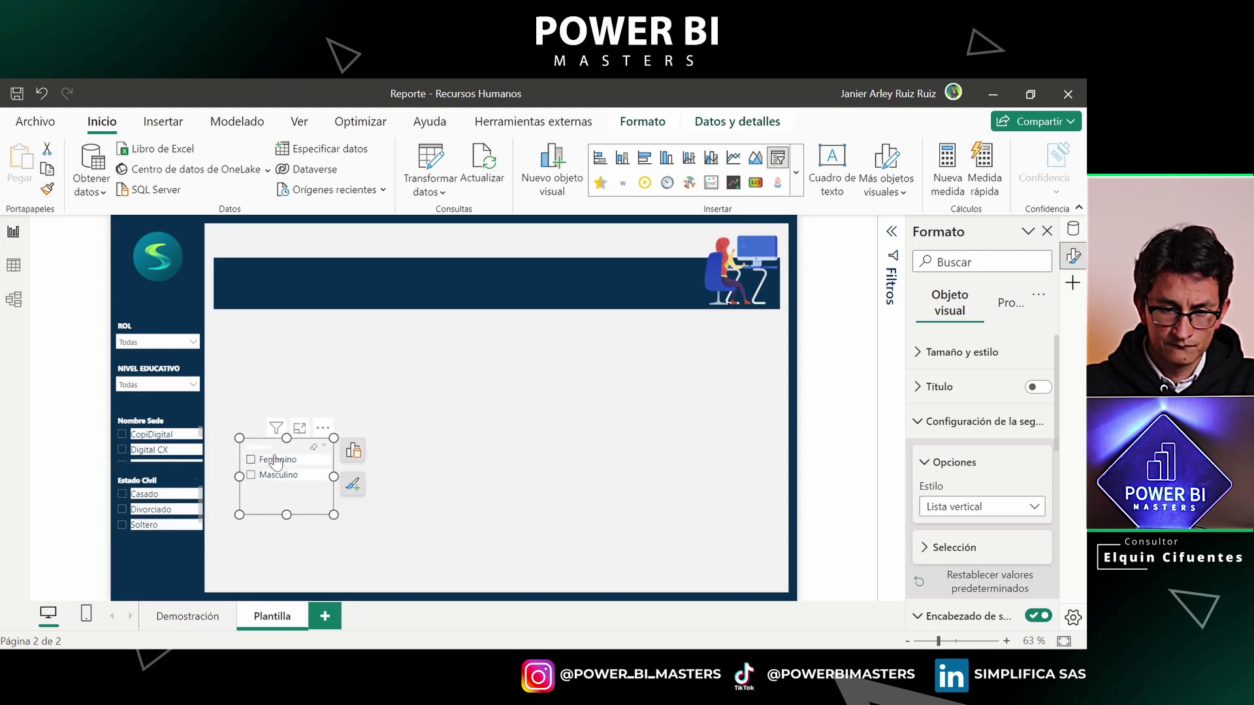
click(144, 429)
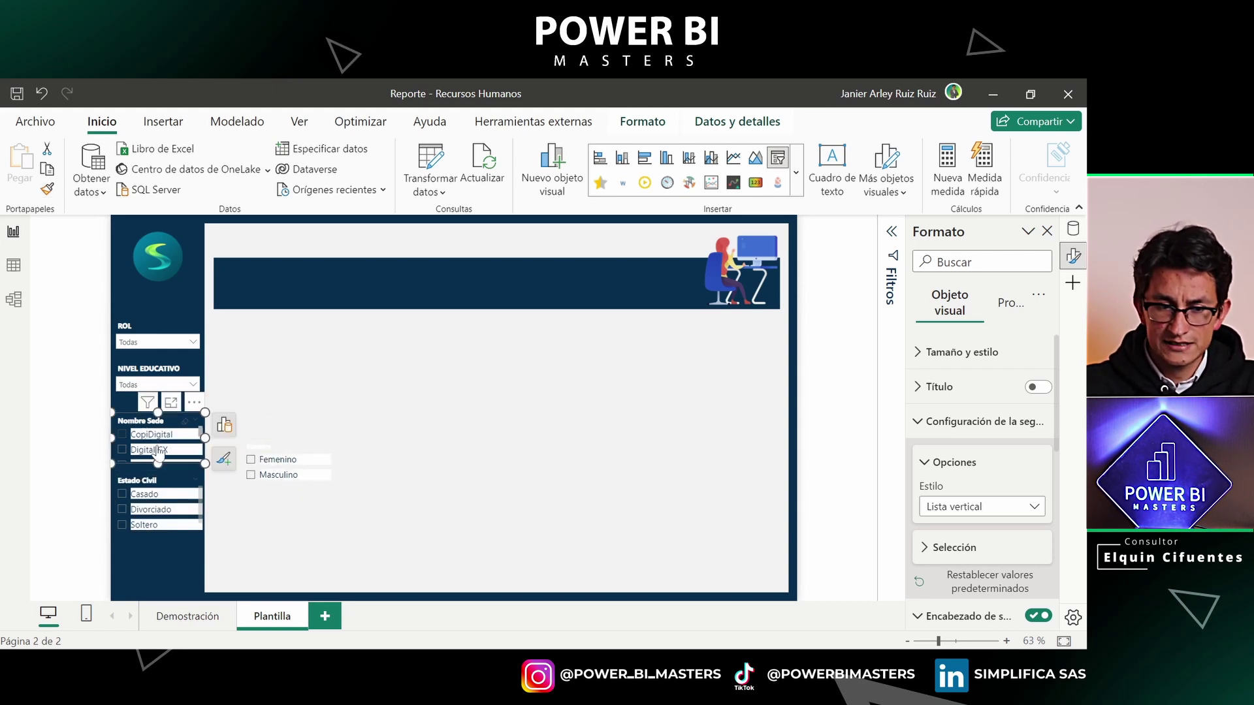
ctrl+click(281, 454)
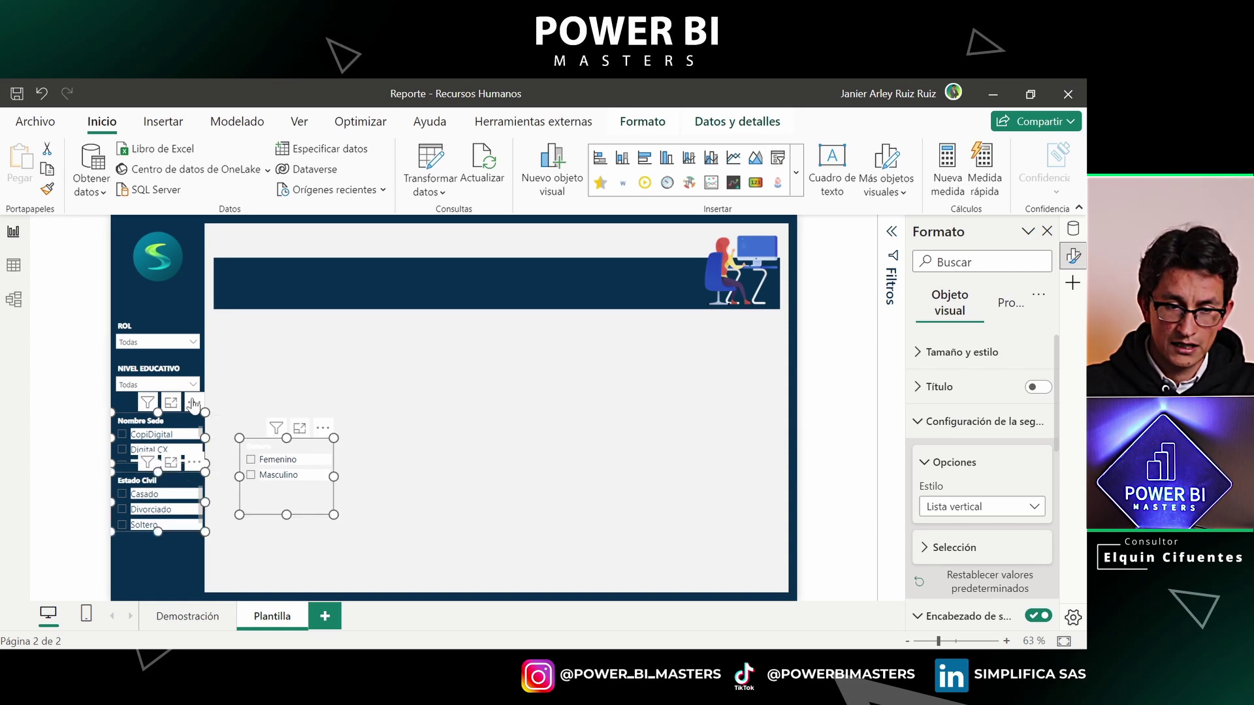
click(996, 507)
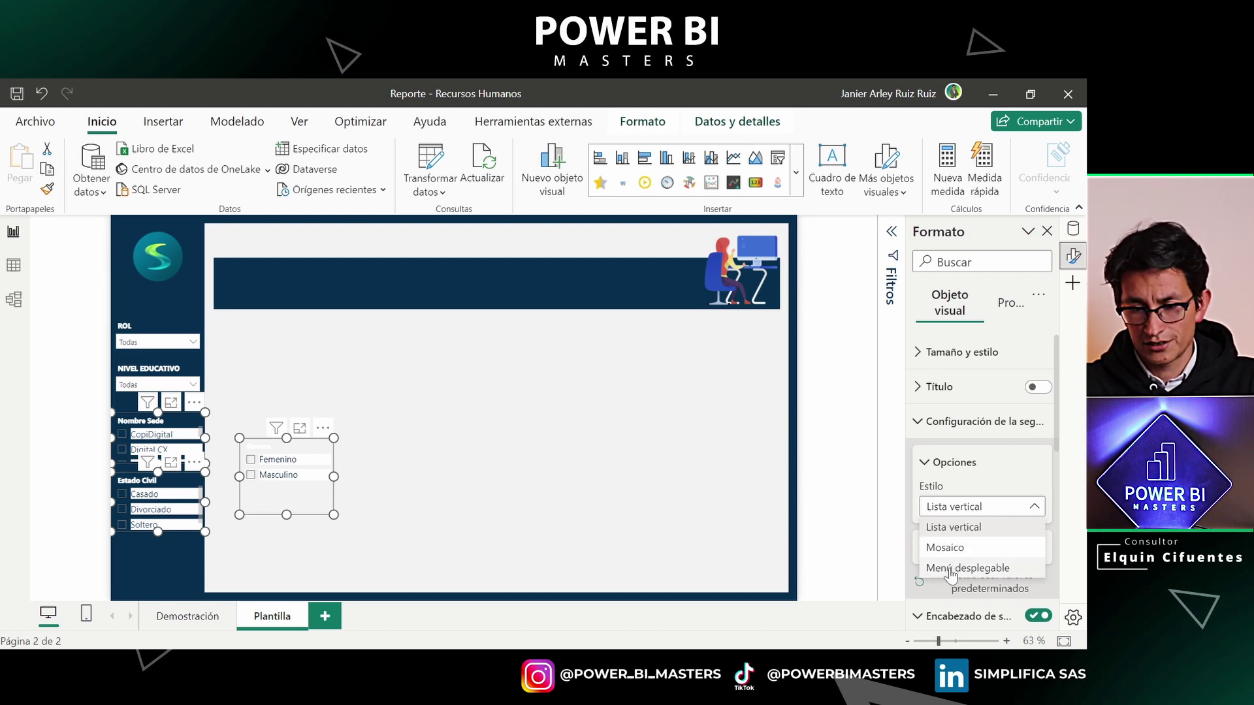
click(950, 569)
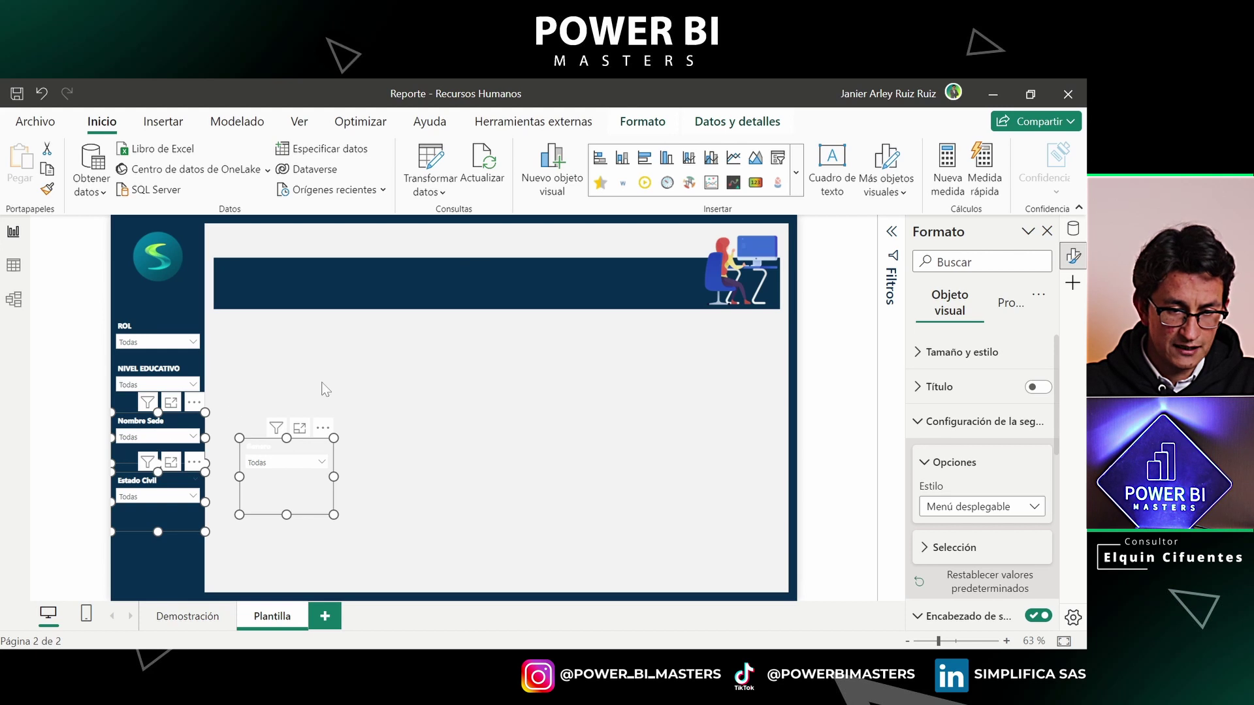
Move Nombre Sede, Estado Civil and Genero into the sidebar under Nivel Educativo, each shortened
click(269, 392)
drag(136, 413, 140, 395)
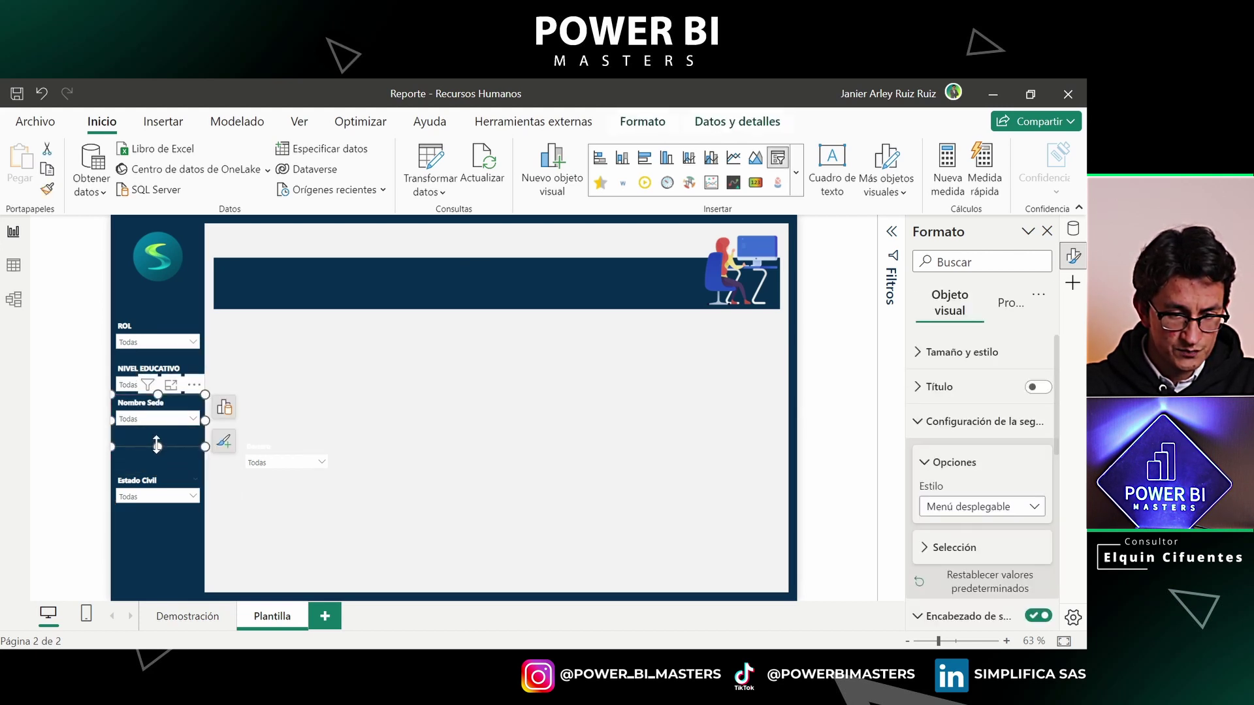
drag(157, 445, 157, 437)
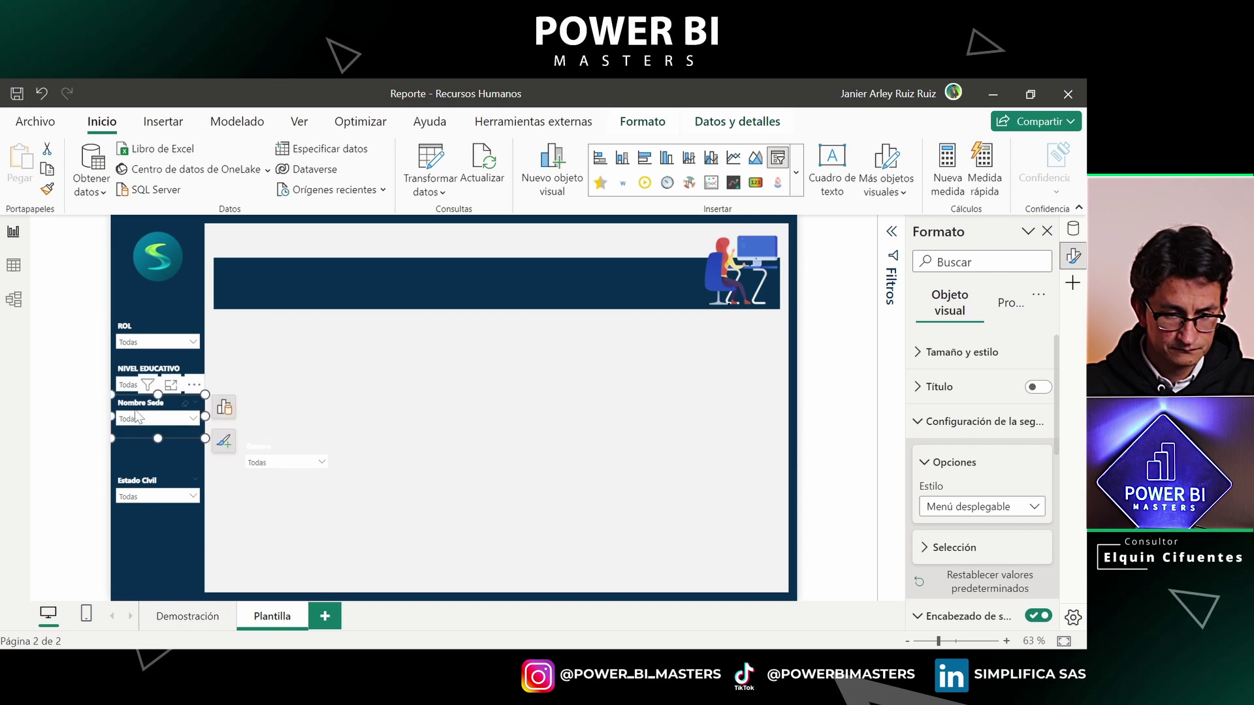
drag(137, 411, 137, 420)
drag(144, 486, 144, 470)
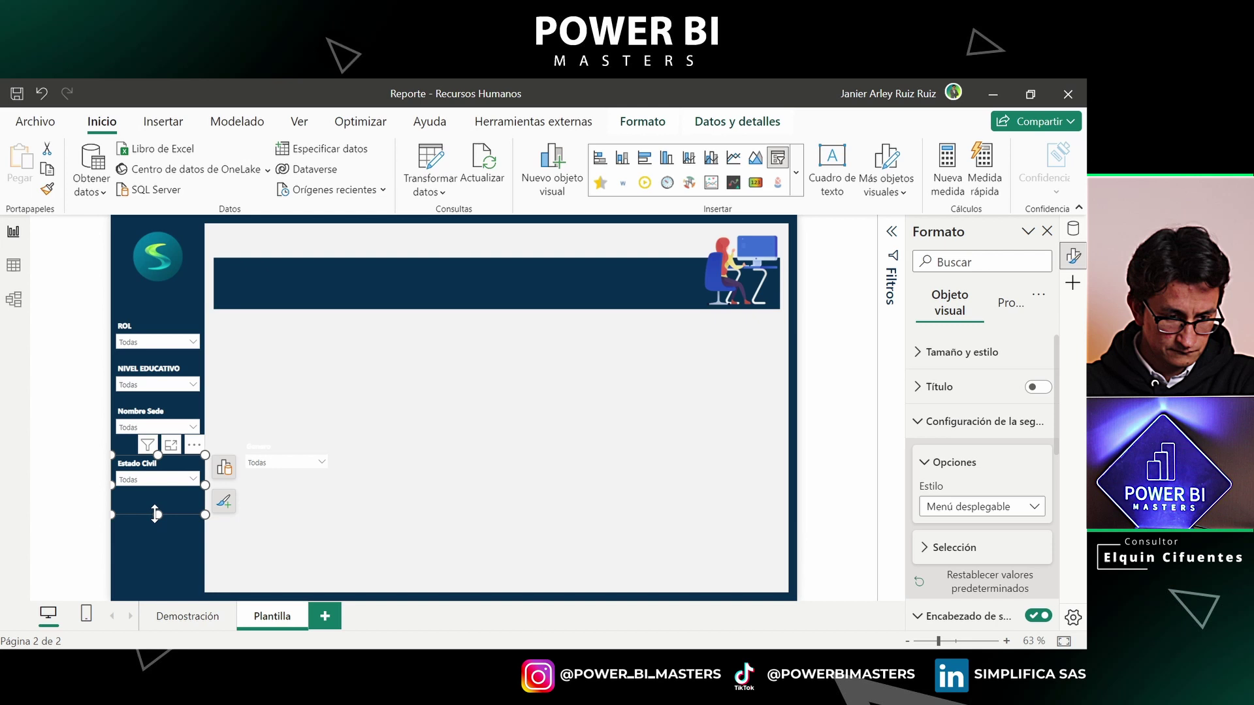
drag(156, 514, 158, 489)
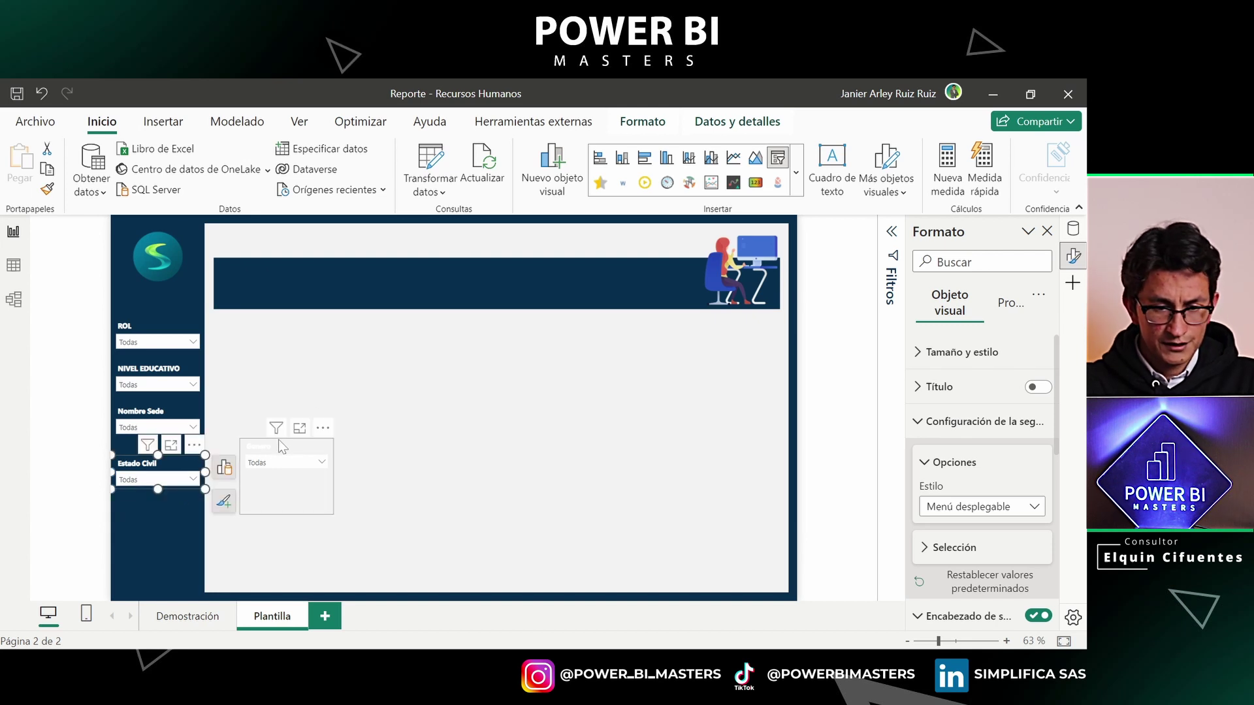
drag(283, 443, 149, 510)
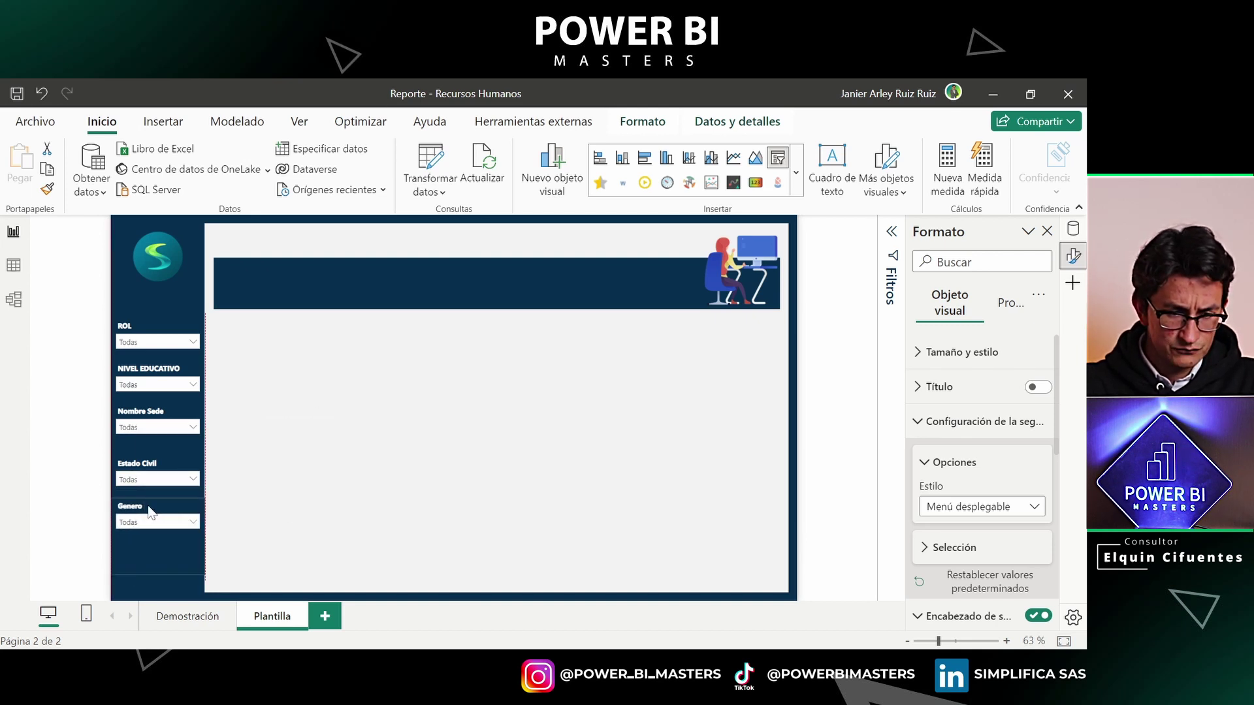
click(147, 554)
drag(155, 573, 156, 563)
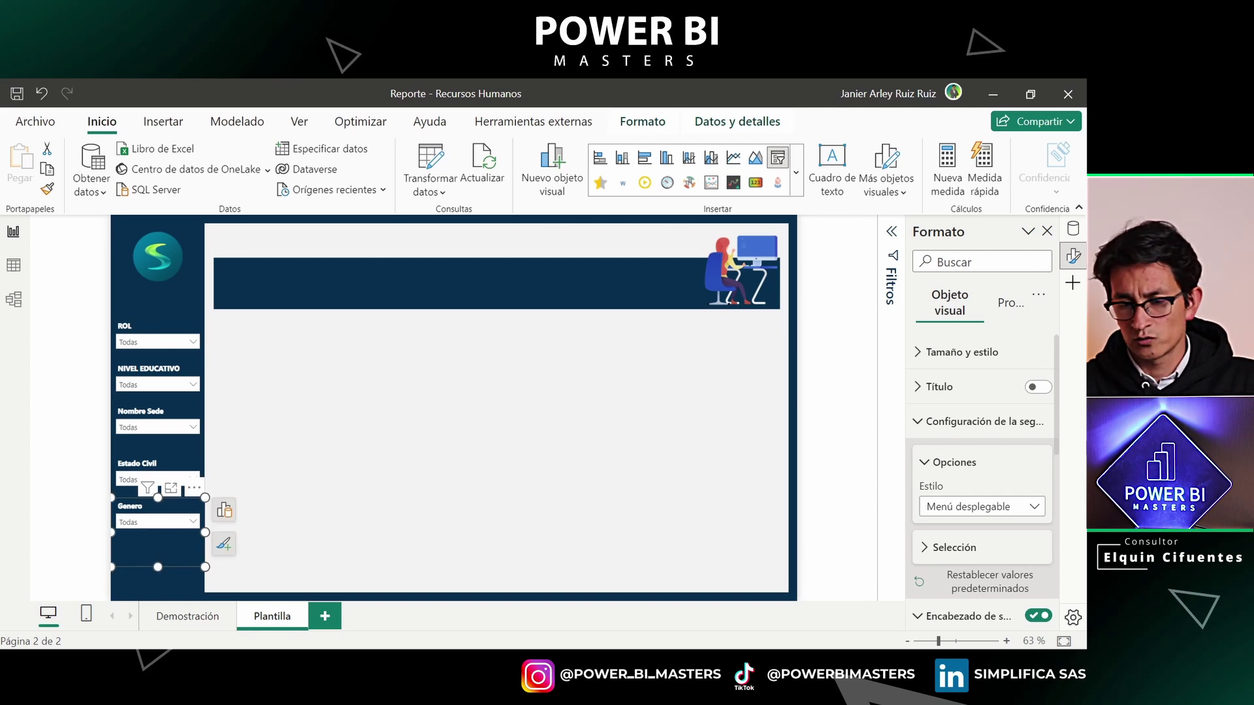
Set the Genero slicer style to Mosaico tiles and resize it to fit
click(995, 507)
click(946, 549)
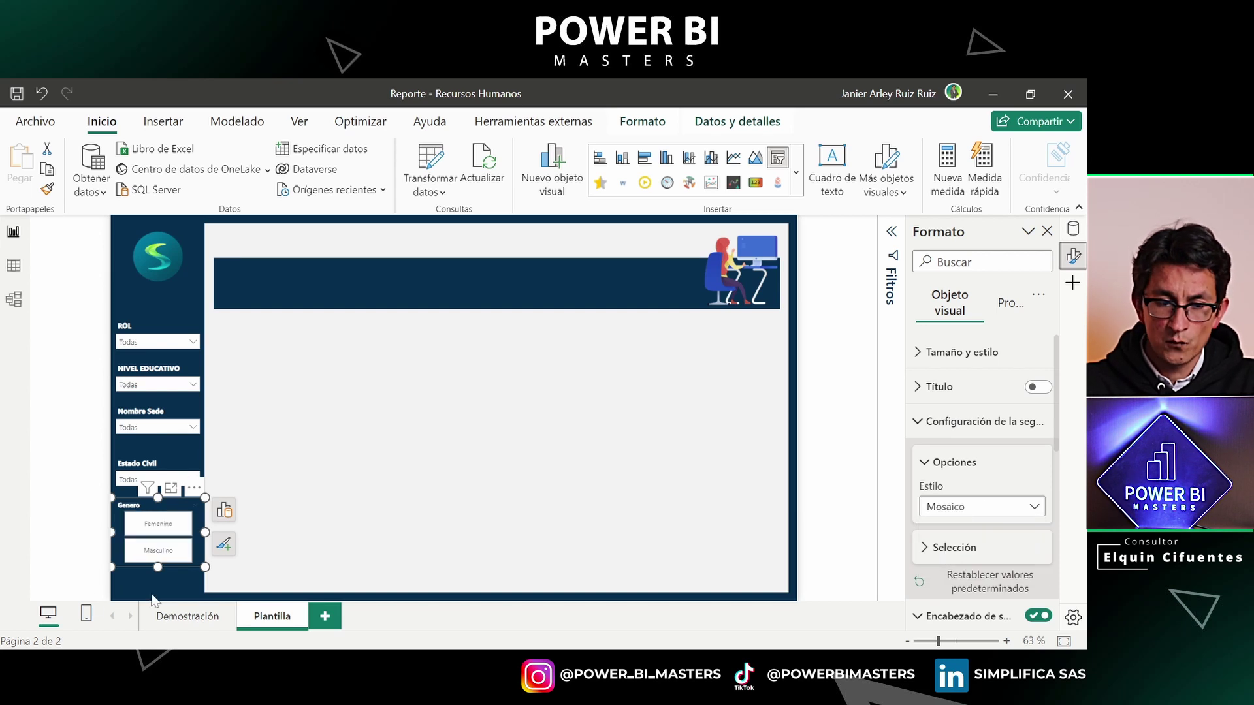
drag(158, 567, 159, 574)
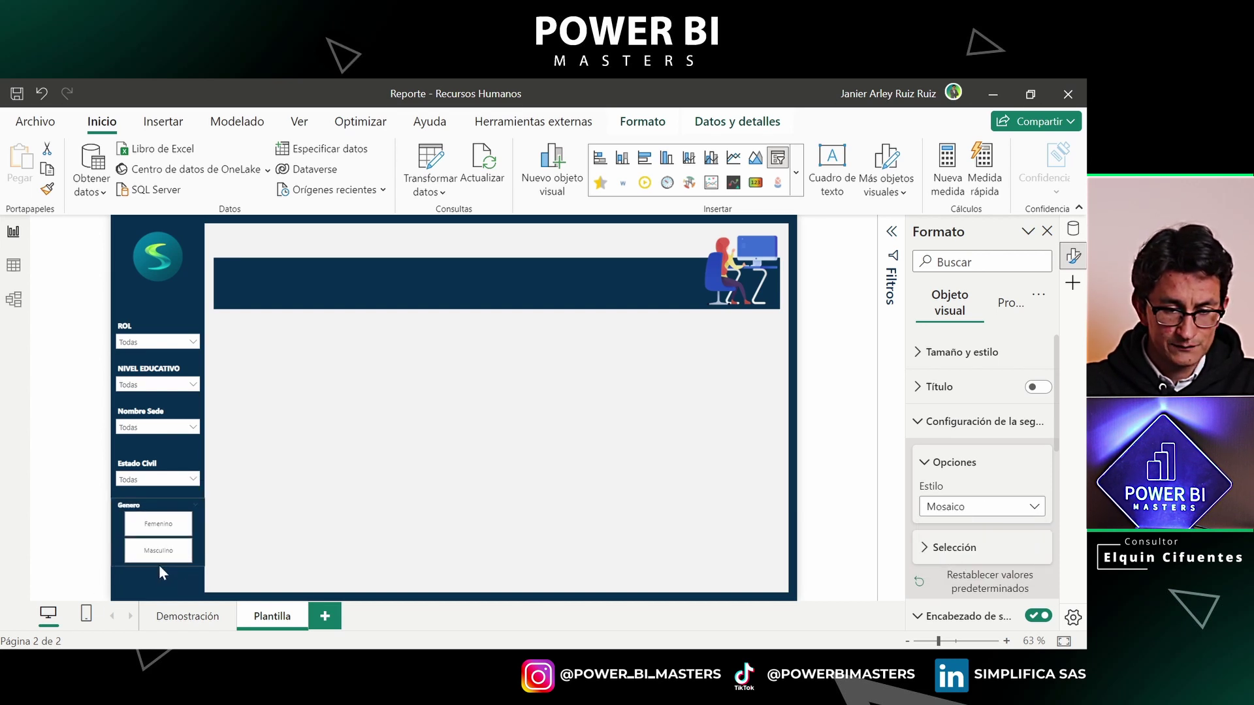
drag(159, 573, 159, 565)
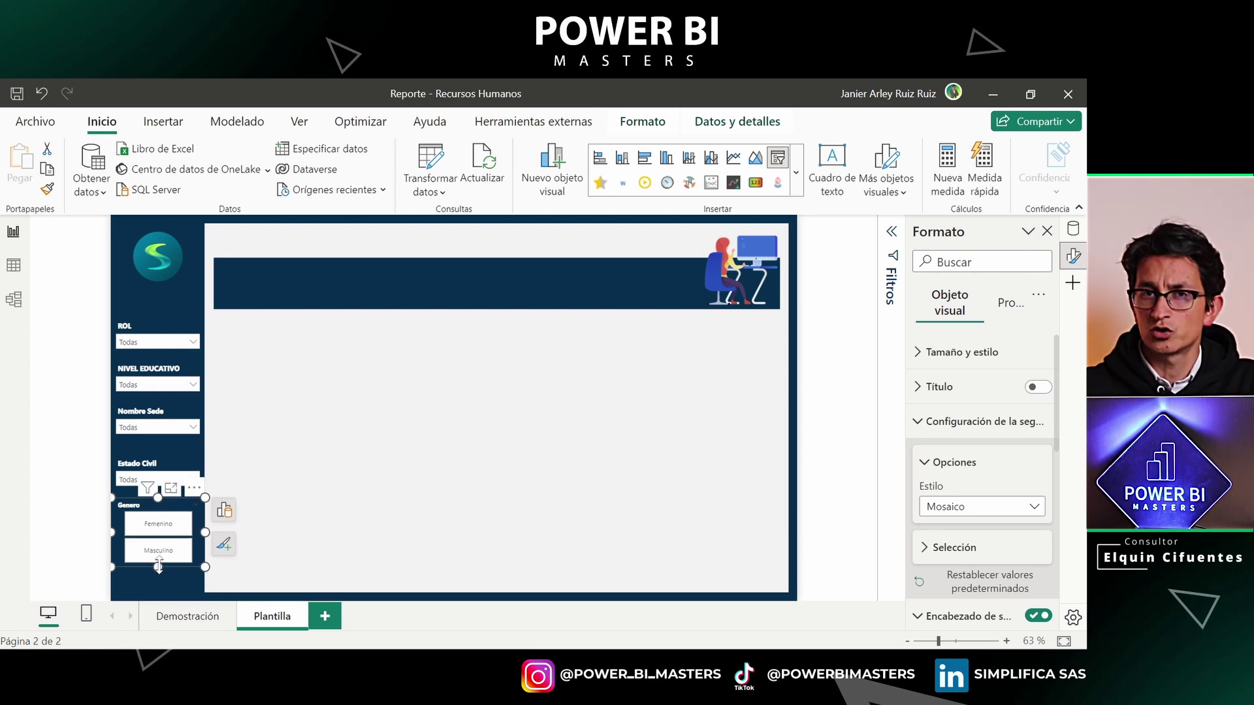
Shorten the Nombre Sede slicer and select its header title text for replacement
mouse_move(157, 422)
click(139, 416)
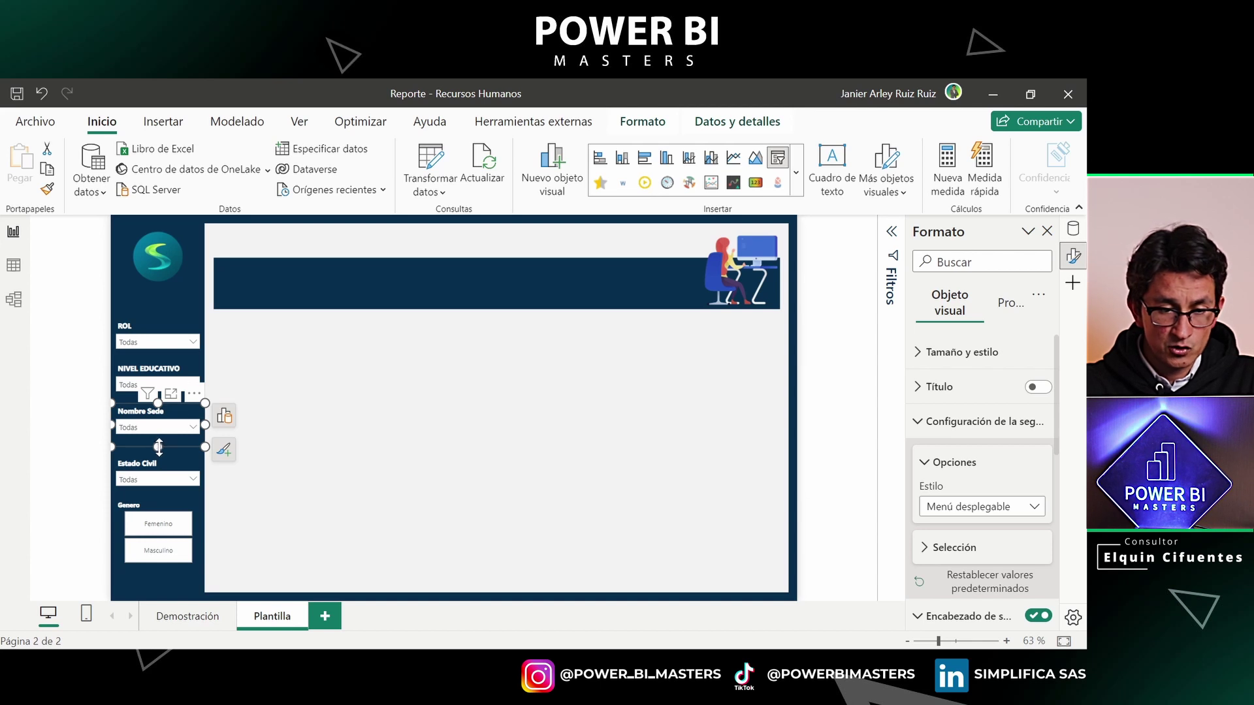
drag(158, 446, 159, 439)
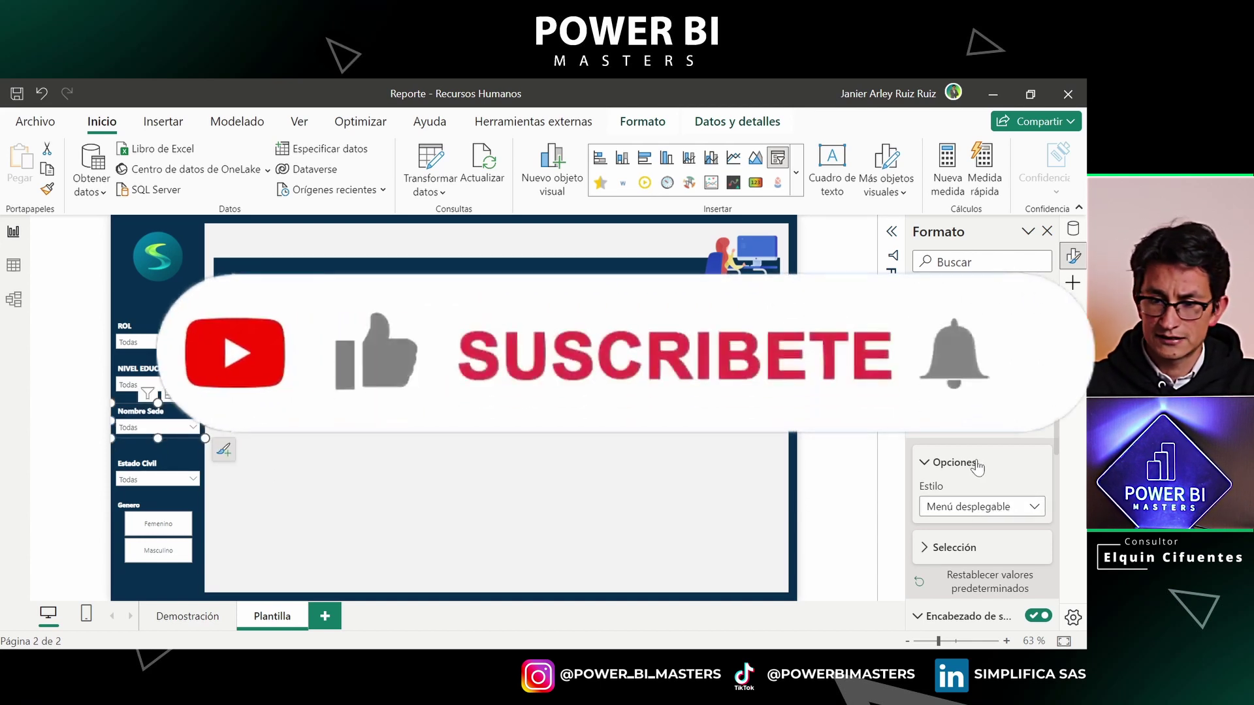
click(954, 462)
scroll(981, 470, down, 2)
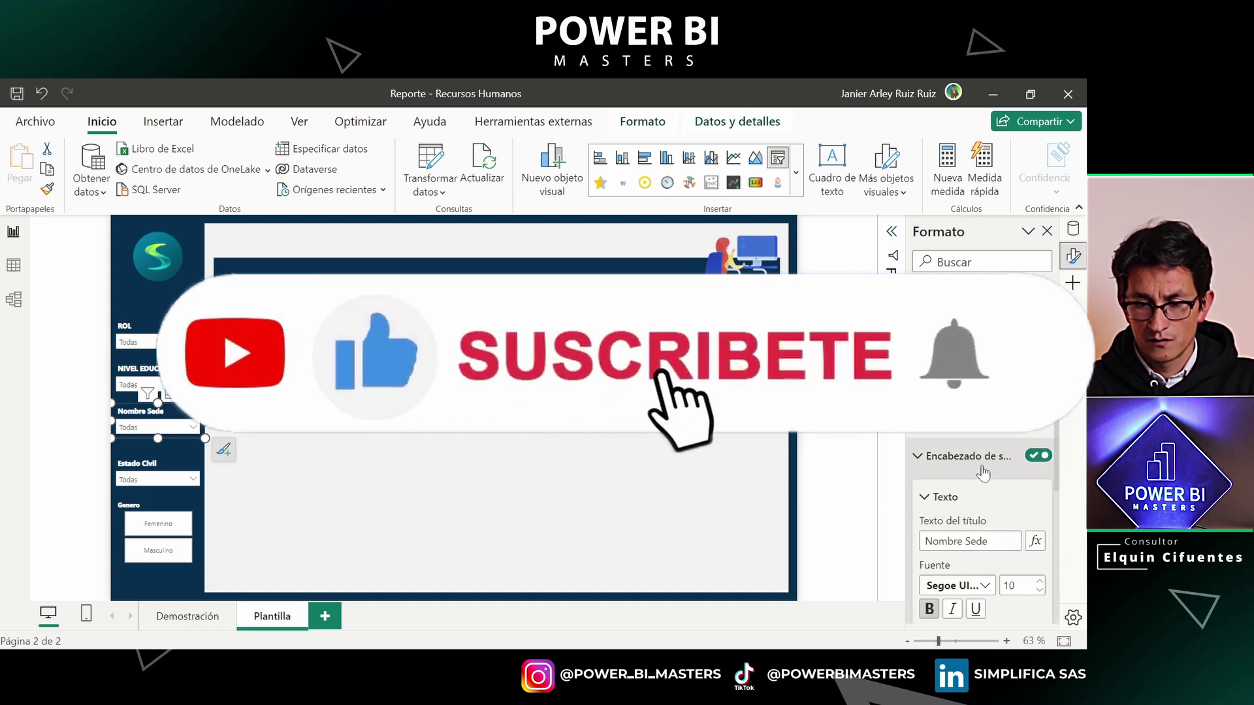
click(975, 540)
key(ctrl+a)
Set the slicer header titles to SEDE, ESTADO CIVIL and GENERO
text(SEDE)
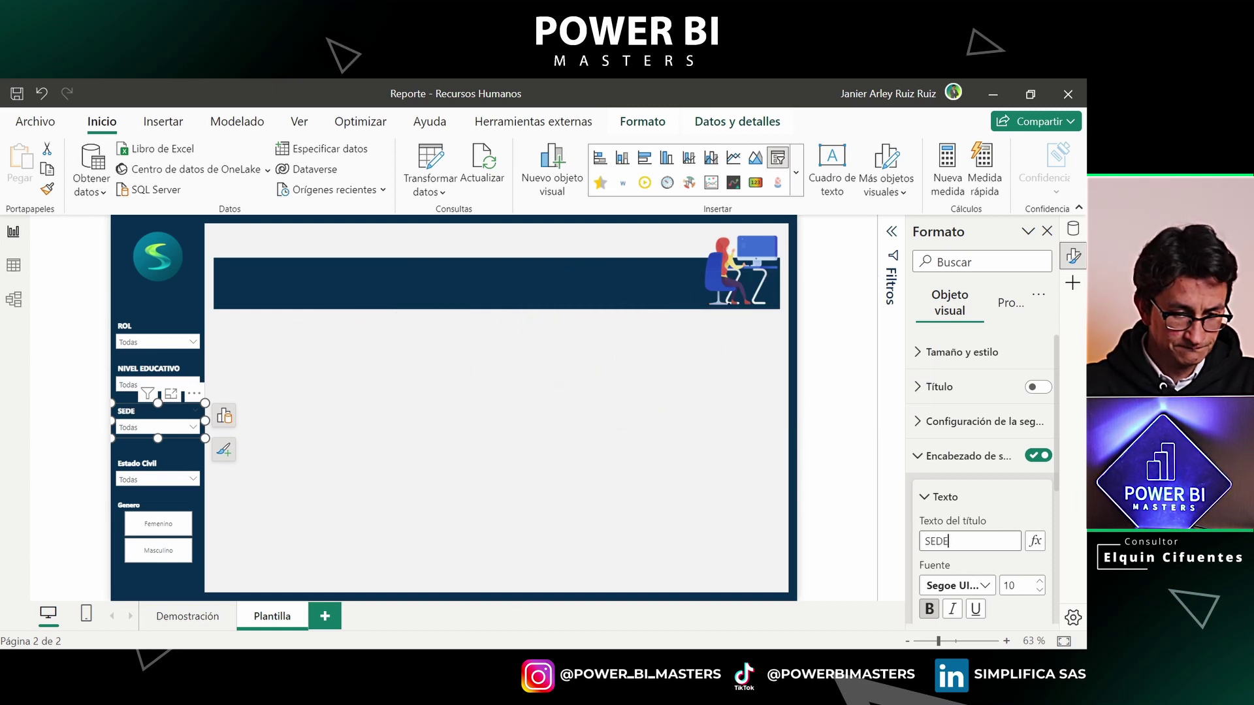
mouse_move(157, 472)
click(142, 473)
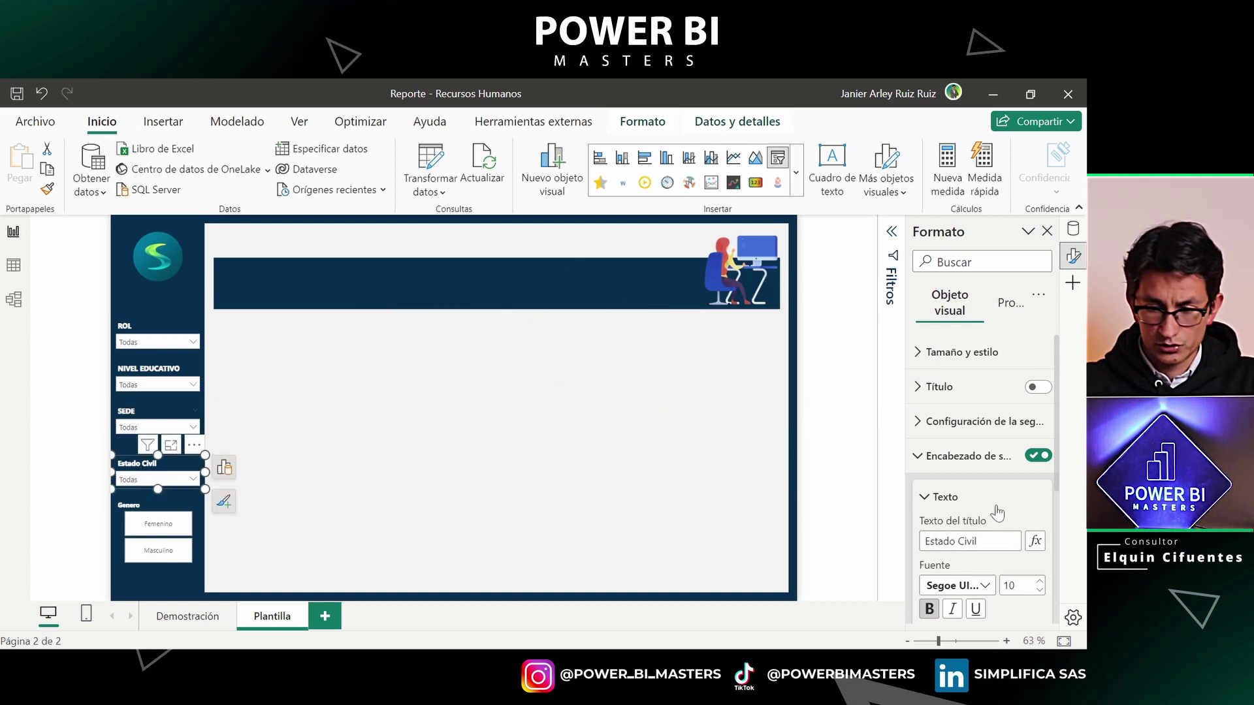
drag(925, 541, 980, 541)
text(ESTA)
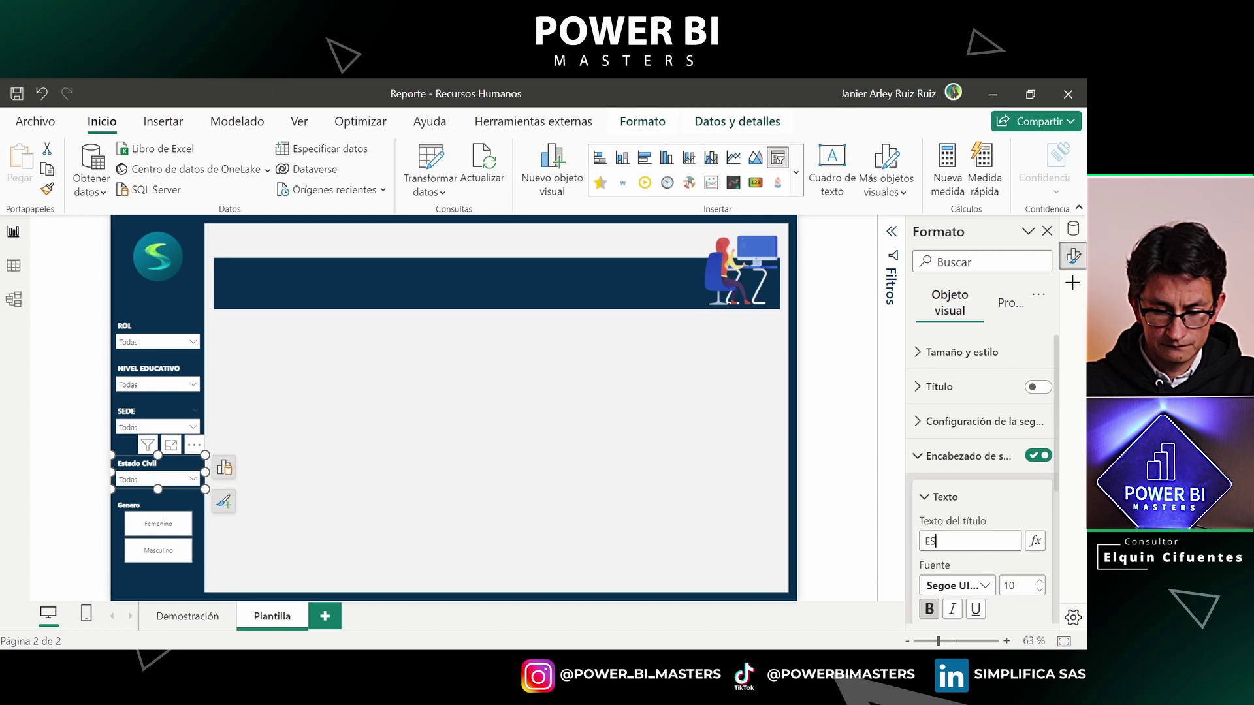
text(DO CIVIL)
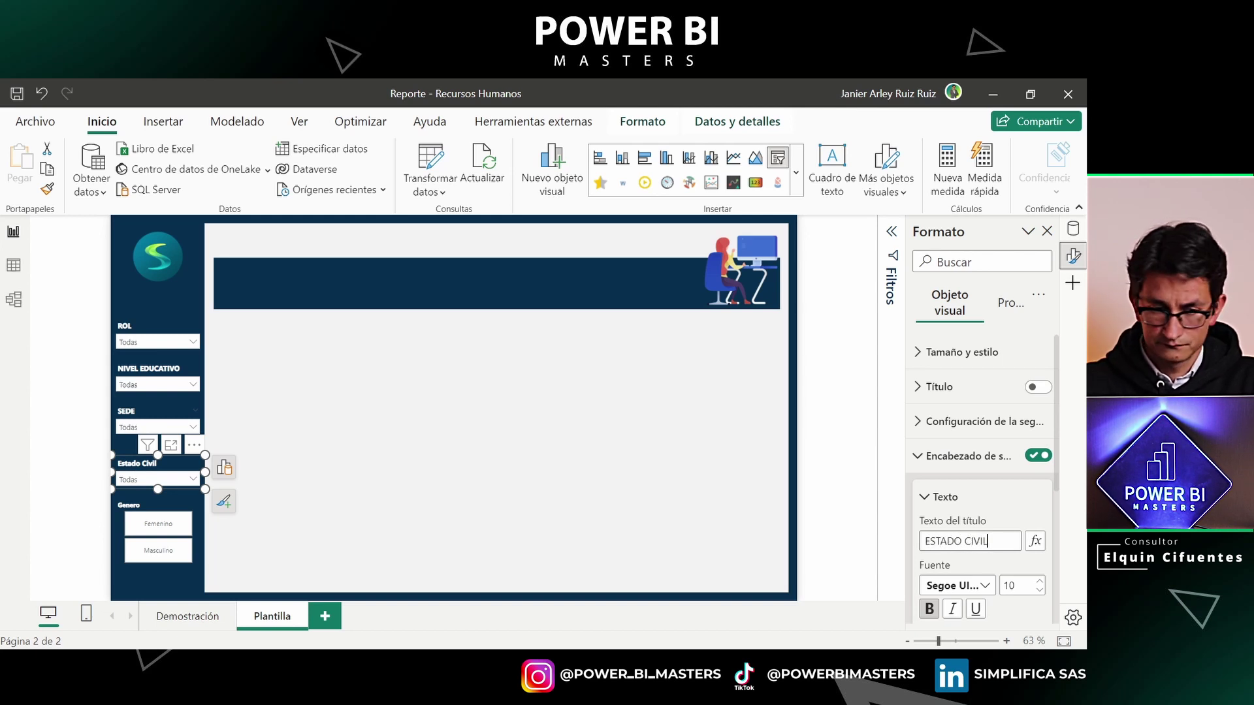
click(145, 507)
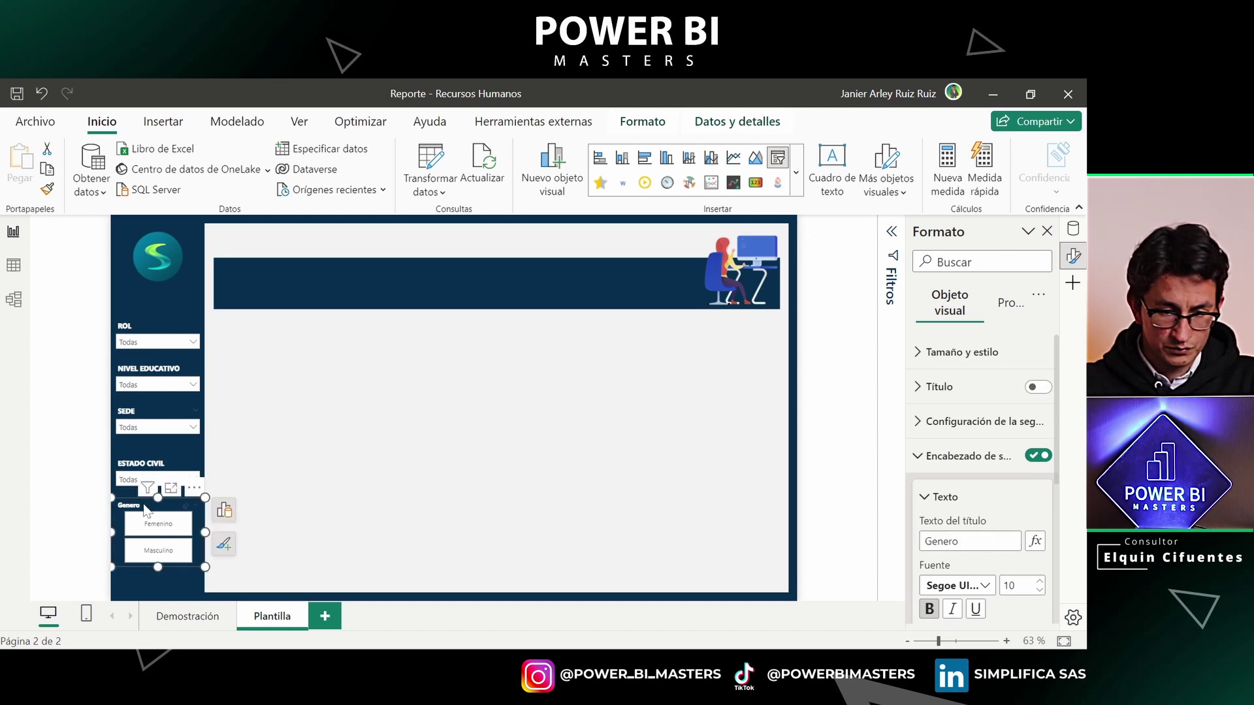
key(ctrl+a)
text(GENERO)
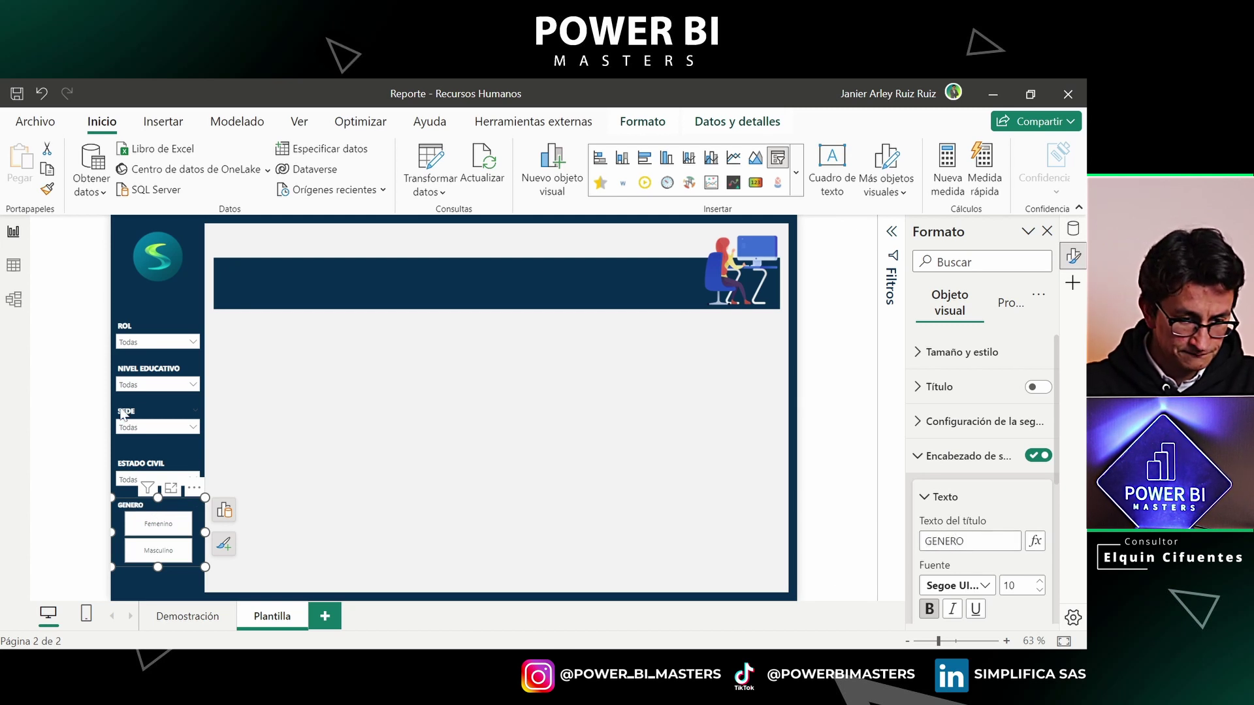
drag(127, 465, 124, 450)
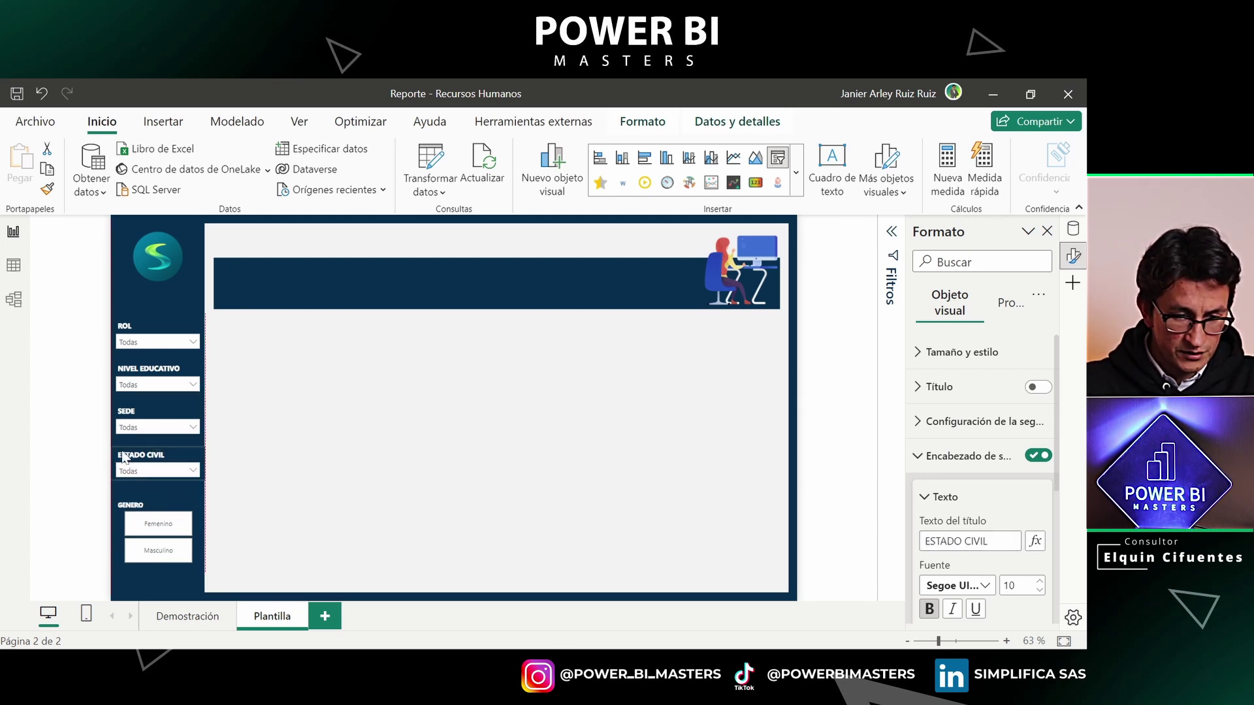
Nudge the GENERO slicer up slightly and review the evenly spaced sidebar stack
drag(133, 506, 134, 498)
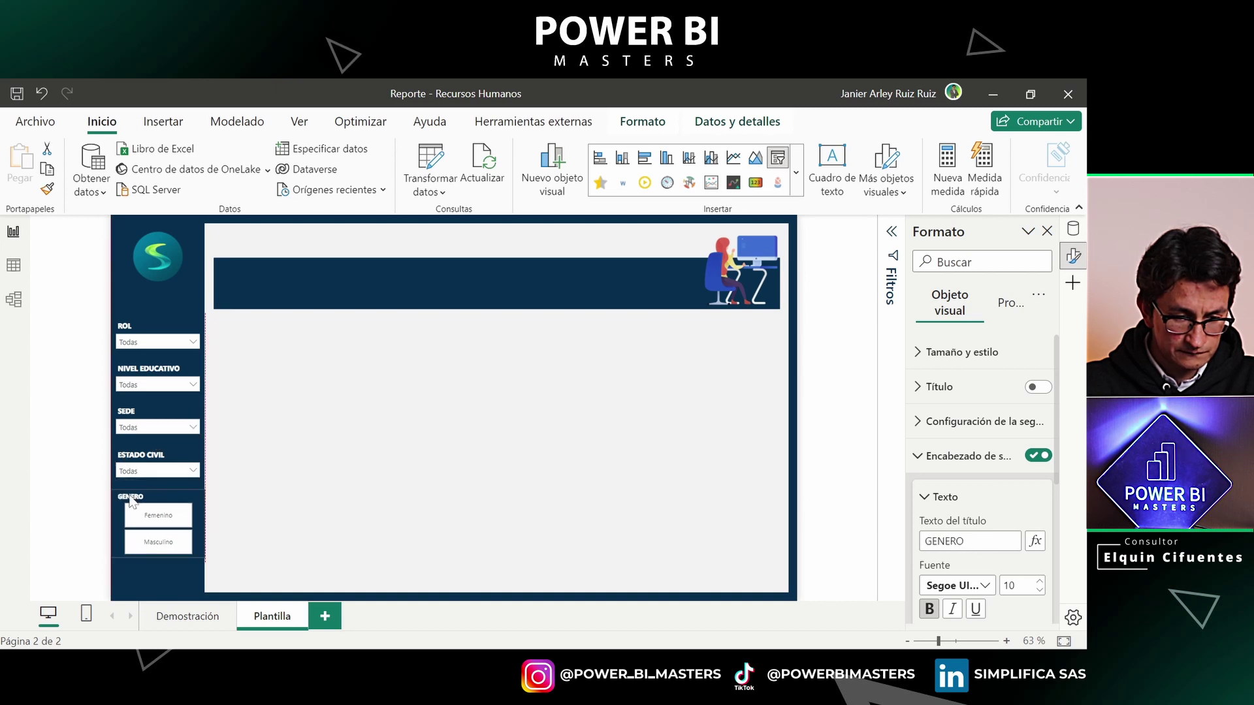
click(415, 475)
mouse_move(140, 501)
click(136, 449)
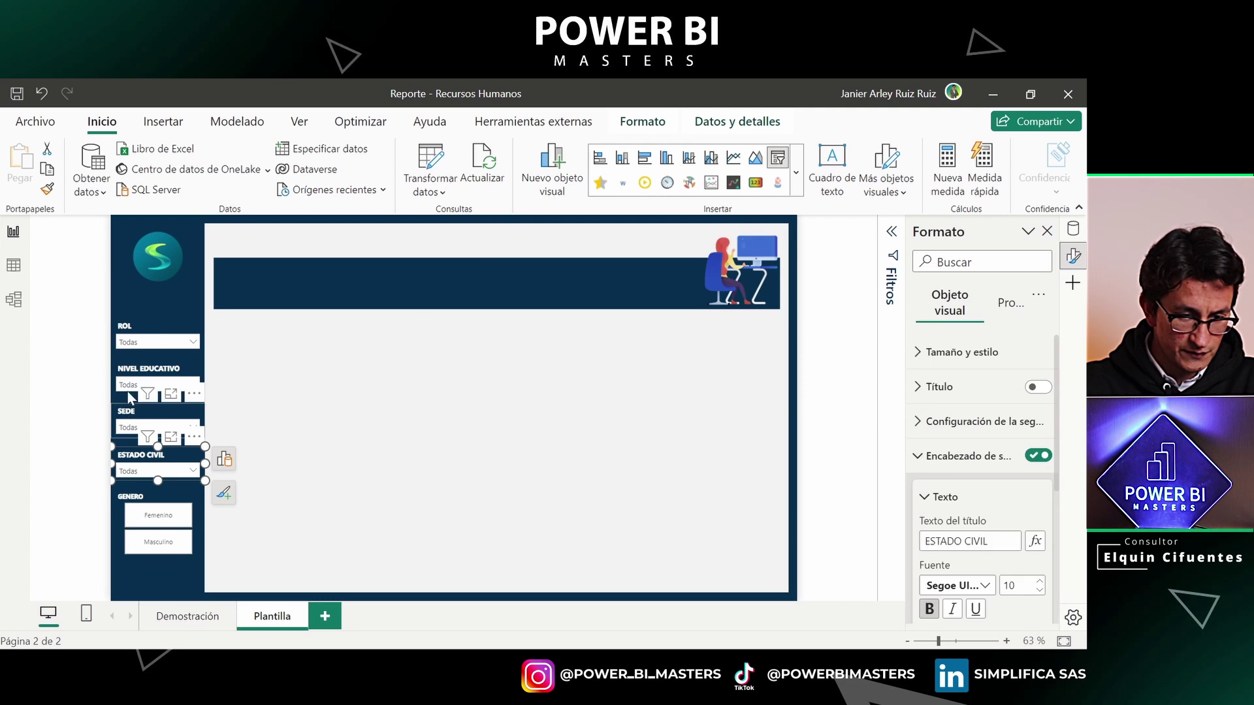
click(335, 453)
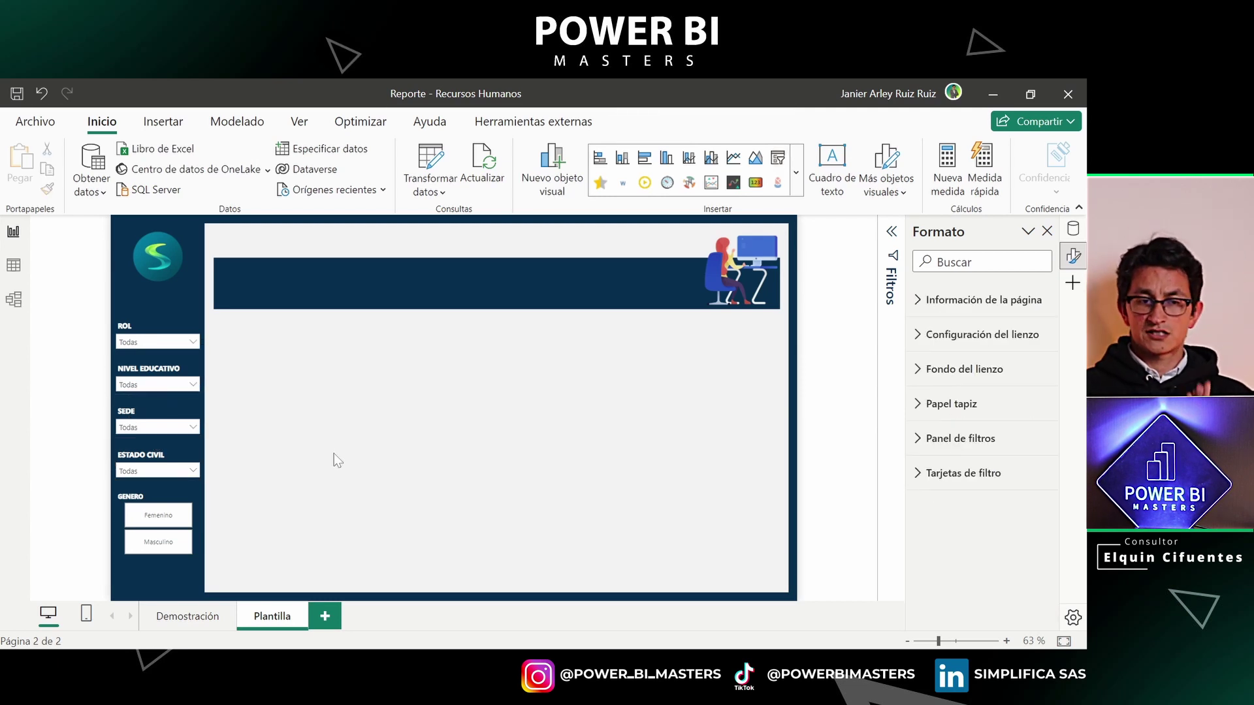